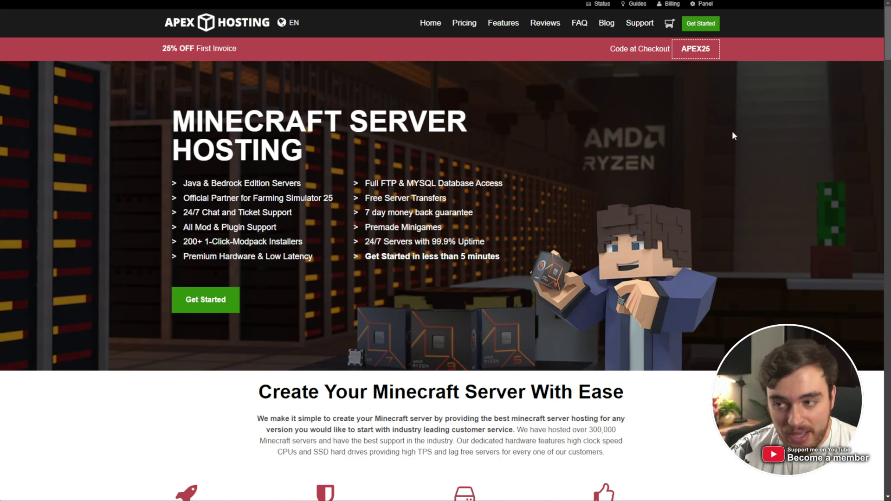
Review the features on the Apex Hosting home page, including Ultra Low Latency and Automated Backups.
{"action": "scroll", "coordinate": [733, 139], "scroll_direction": "down", "scroll_amount": 3}
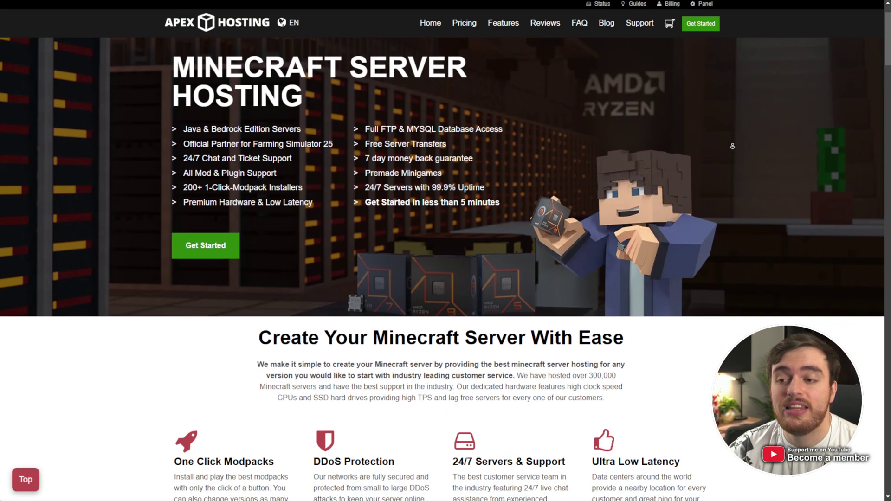
{"action": "scroll", "coordinate": [733, 146], "scroll_direction": "down", "scroll_amount": 3}
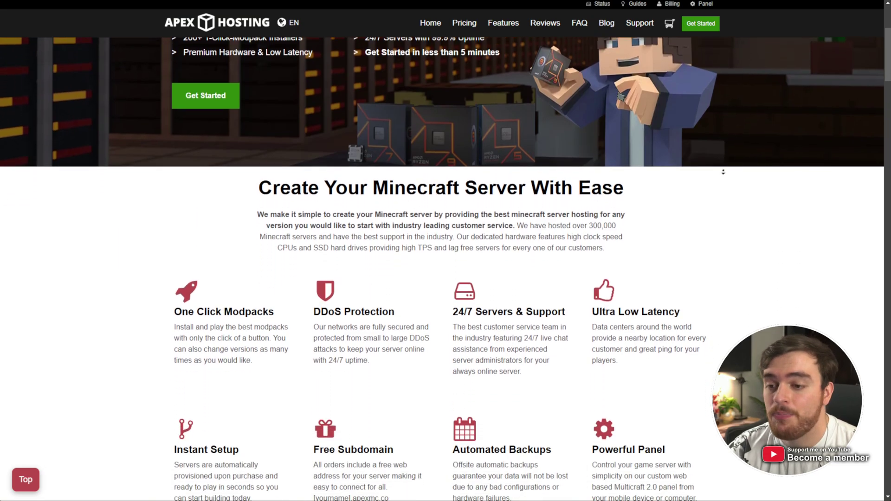
{"action": "scroll", "coordinate": [723, 172], "scroll_direction": "down", "scroll_amount": 2}
{"action": "left_click_drag", "start_coordinate": [613, 206], "coordinate": [680, 209]}
{"action": "scroll", "coordinate": [626, 246], "scroll_direction": "down", "scroll_amount": 1}
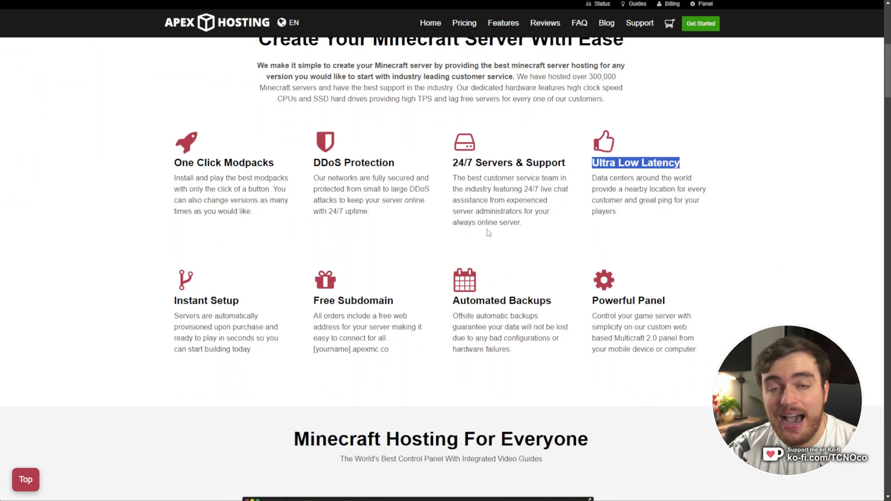
{"action": "left_click_drag", "start_coordinate": [400, 166], "coordinate": [384, 129]}
{"action": "scroll", "coordinate": [385, 129], "scroll_direction": "down", "scroll_amount": 1}
{"action": "left_click_drag", "start_coordinate": [453, 254], "coordinate": [562, 265]}
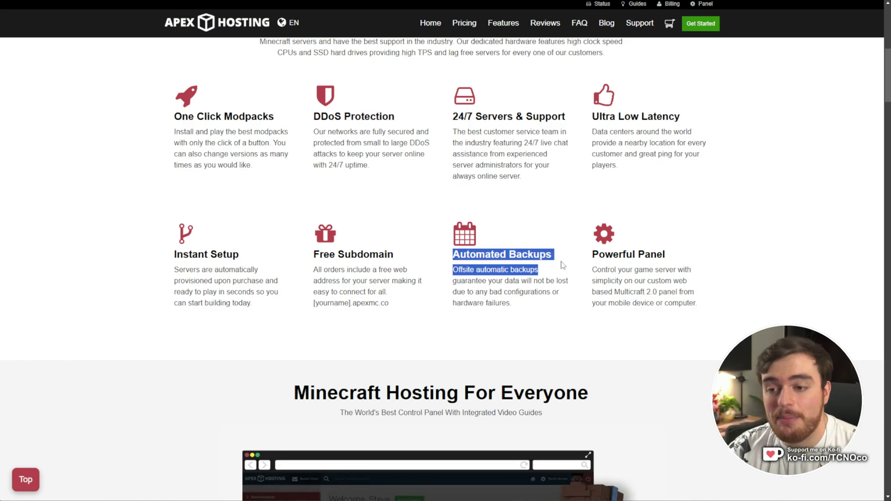
{"action": "left_click", "coordinate": [551, 113]}
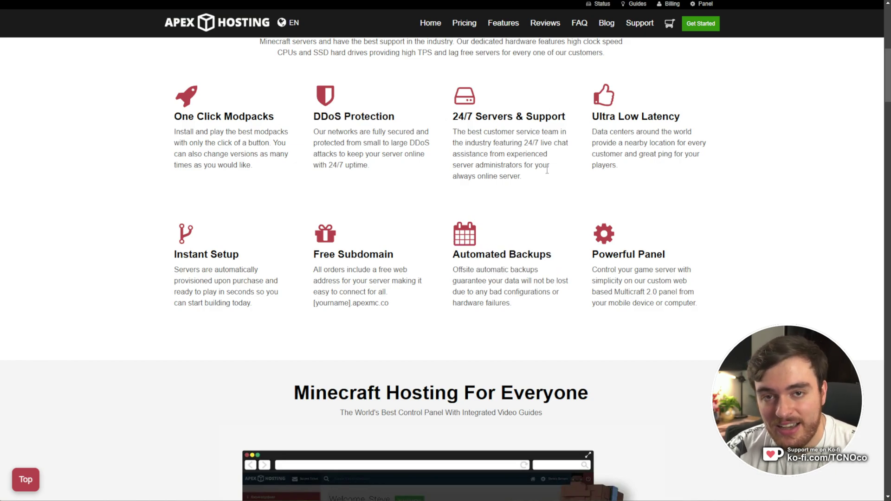
{"action": "scroll", "coordinate": [580, 210], "scroll_direction": "up", "scroll_amount": 8}
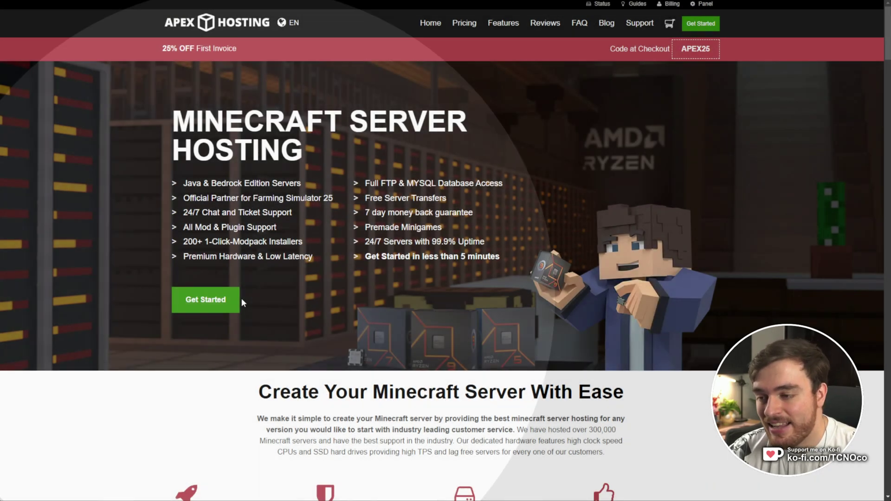
Open the Apex Hosting pricing page and choose Rust as the game to review its server plans.
{"action": "left_click", "coordinate": [230, 299]}
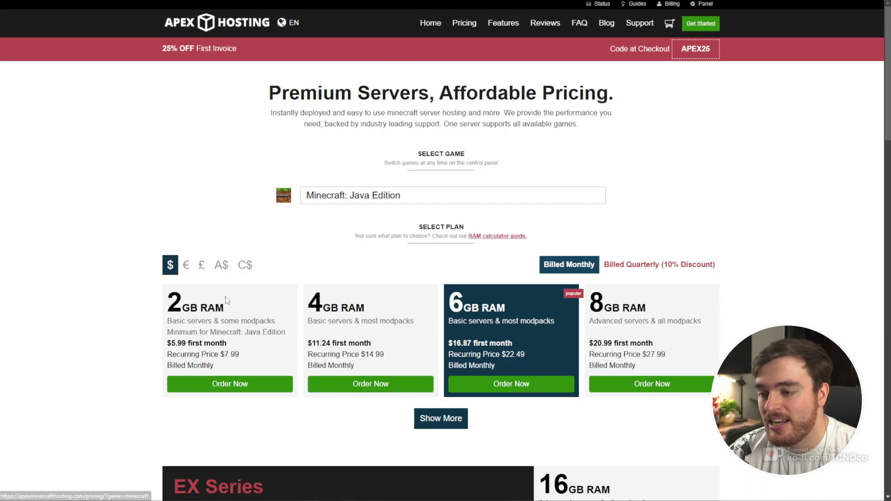
{"action": "left_click", "coordinate": [433, 195]}
{"action": "scroll", "coordinate": [423, 258], "scroll_direction": "down", "scroll_amount": 5}
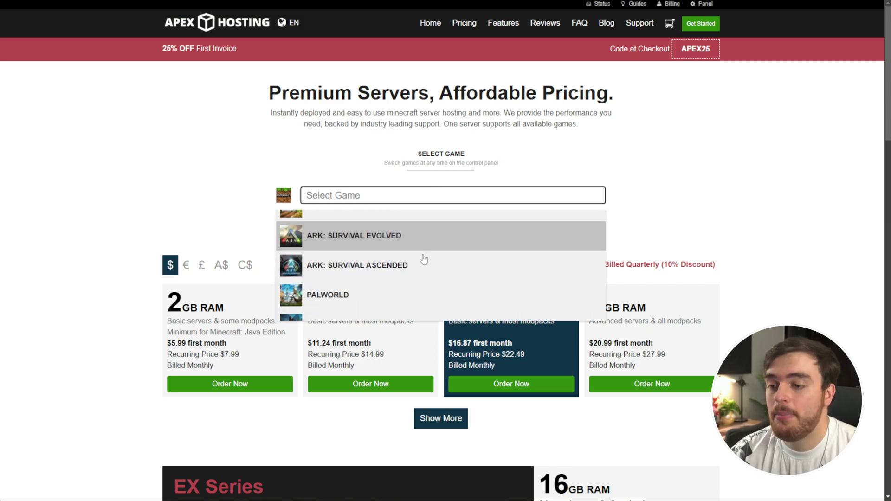
{"action": "left_click", "coordinate": [399, 262]}
{"action": "scroll", "coordinate": [449, 286], "scroll_direction": "down", "scroll_amount": 3}
{"action": "left_click", "coordinate": [449, 287]}
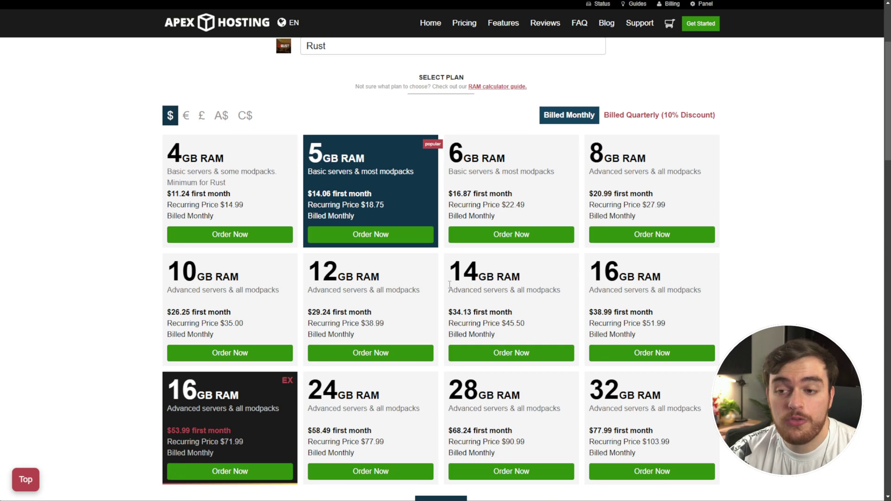
{"action": "scroll", "coordinate": [445, 283], "scroll_direction": "down", "scroll_amount": 2}
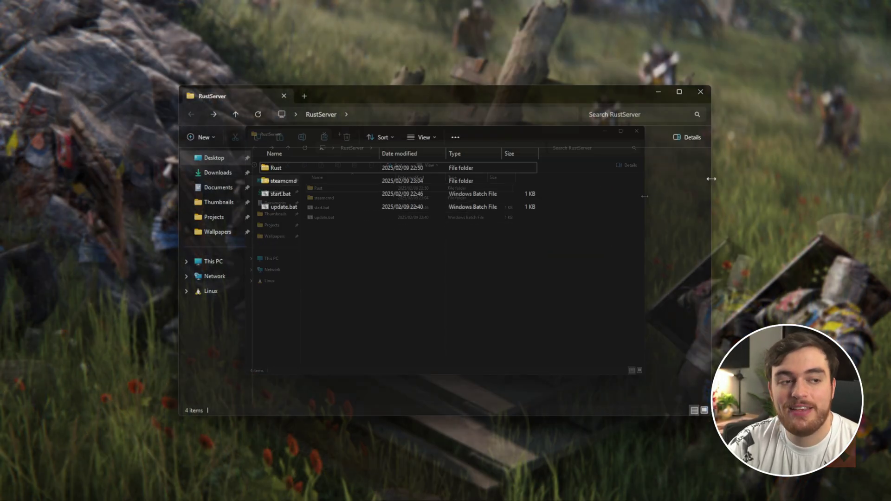
Look through the Rust and steamcmd folders inside the local RustServer folder.
{"action": "double_click", "coordinate": [460, 165]}
{"action": "key", "text": "alt+Left"}
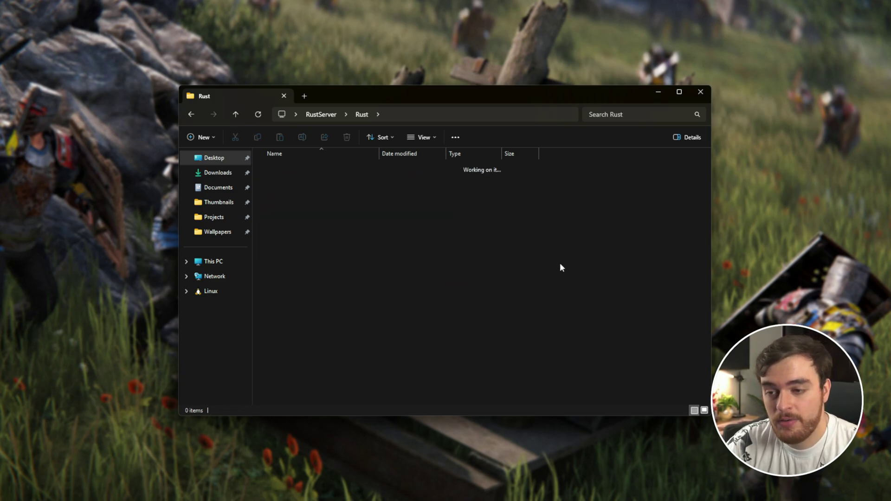
{"action": "left_click", "coordinate": [360, 206]}
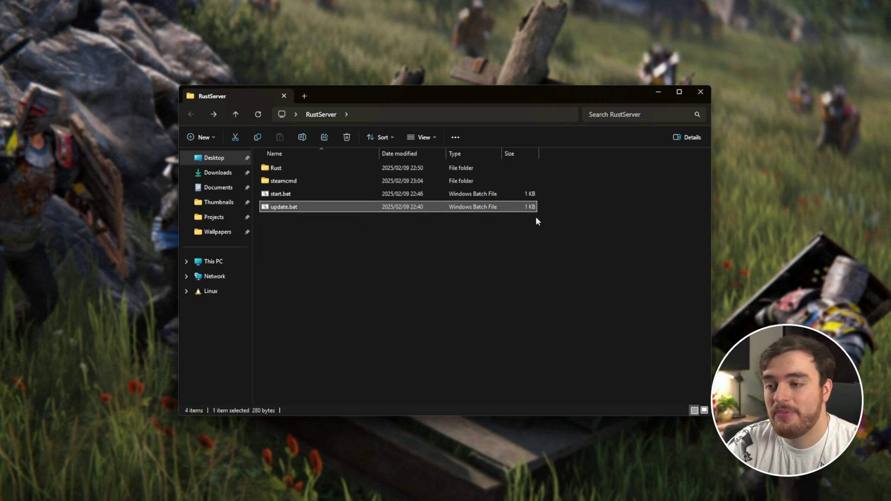
{"action": "double_click", "coordinate": [506, 183]}
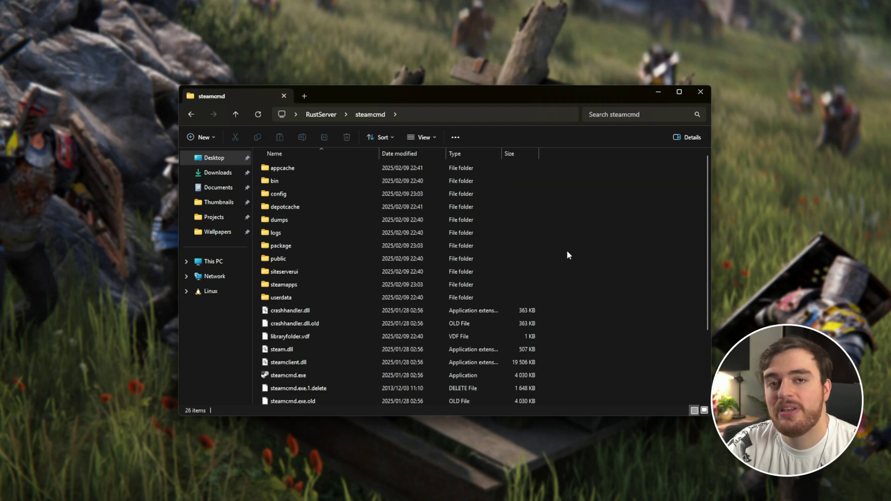
{"action": "key", "text": "alt+Left"}
{"action": "double_click", "coordinate": [519, 166]}
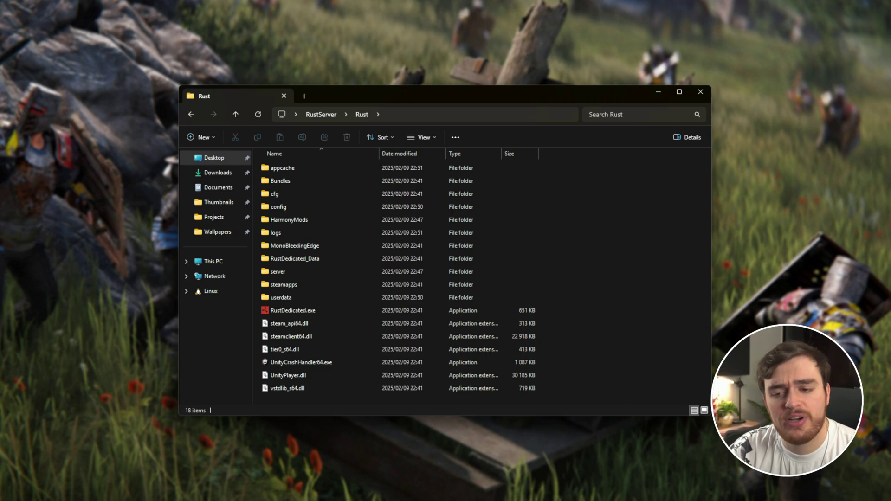
{"action": "left_click_drag", "start_coordinate": [708, 414], "coordinate": [701, 439]}
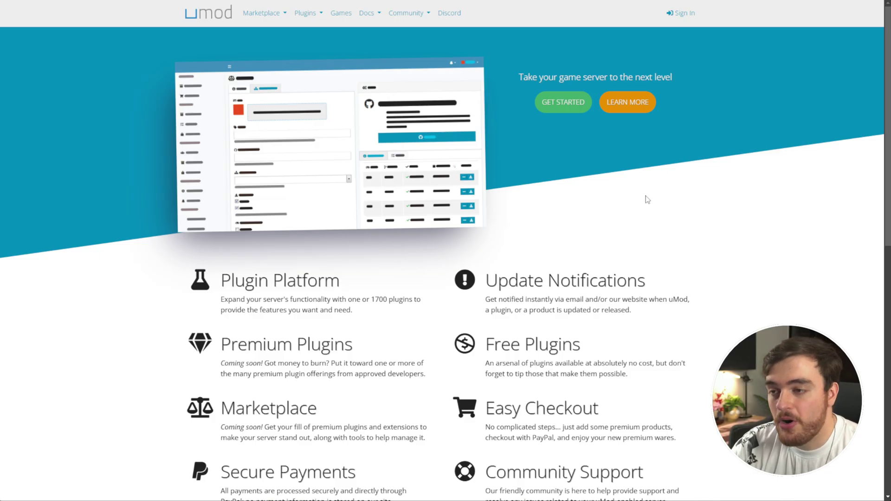
{"action": "left_click_drag", "start_coordinate": [380, 285], "coordinate": [196, 288]}
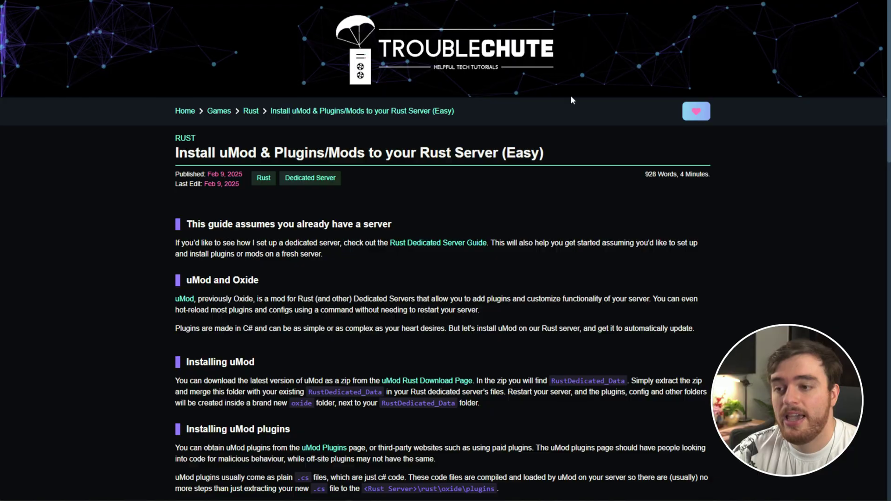
Skim the TroubleChute guide on installing uMod and plugins on a Rust server.
{"action": "scroll", "coordinate": [570, 100], "scroll_direction": "down", "scroll_amount": 4}
{"action": "scroll", "coordinate": [571, 99], "scroll_direction": "up", "scroll_amount": 5}
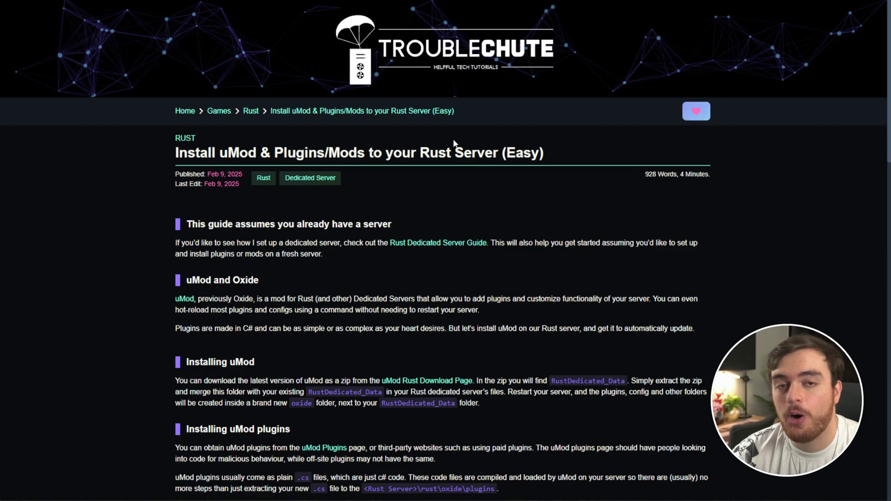
{"action": "scroll", "coordinate": [444, 176], "scroll_direction": "down", "scroll_amount": 2}
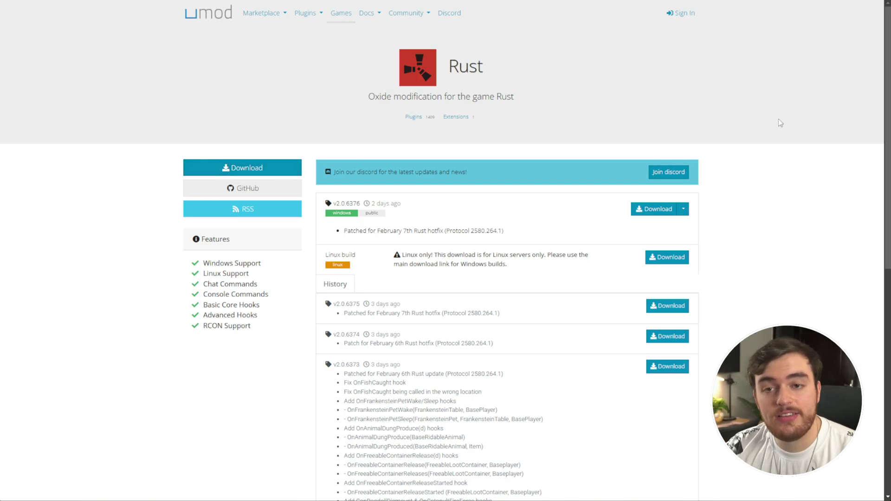
Inspect the RustDedicated_Data folder entry inside the downloaded Oxide.Rust (2).zip archive from the uMod Rust page.
{"action": "left_click_drag", "start_coordinate": [483, 79], "coordinate": [470, 75]}
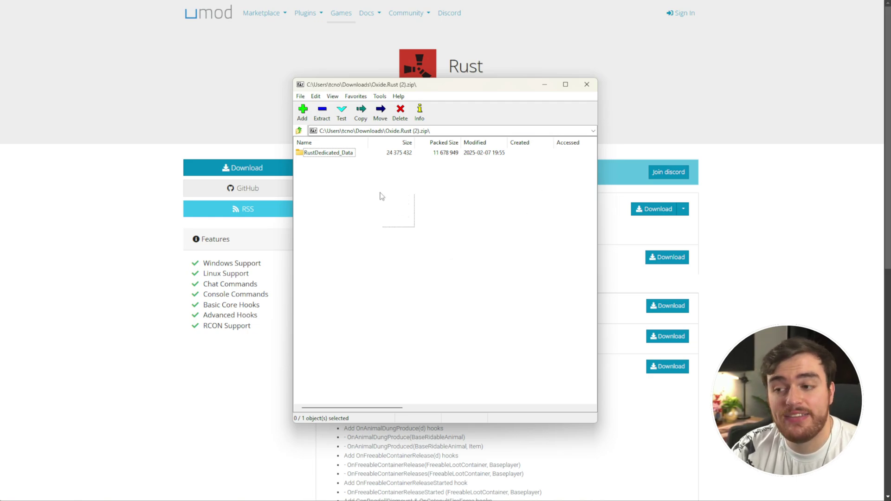
{"action": "left_click", "coordinate": [325, 153]}
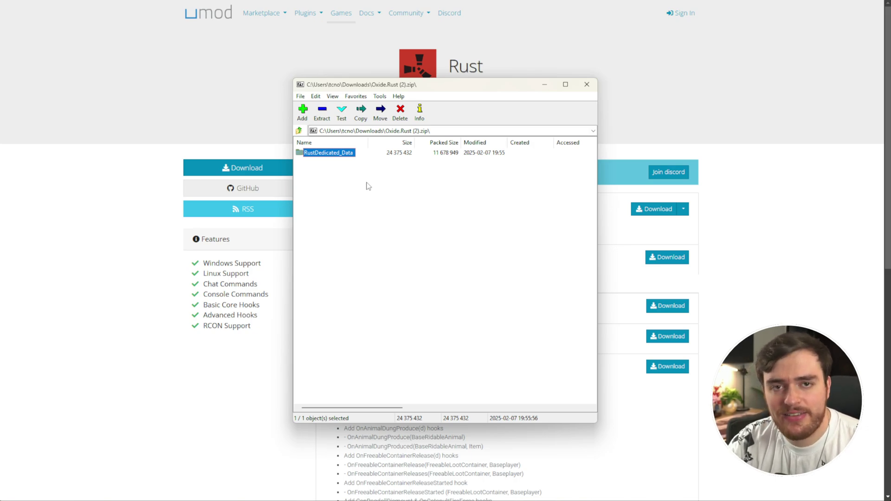
{"action": "left_click_drag", "start_coordinate": [384, 184], "coordinate": [303, 146]}
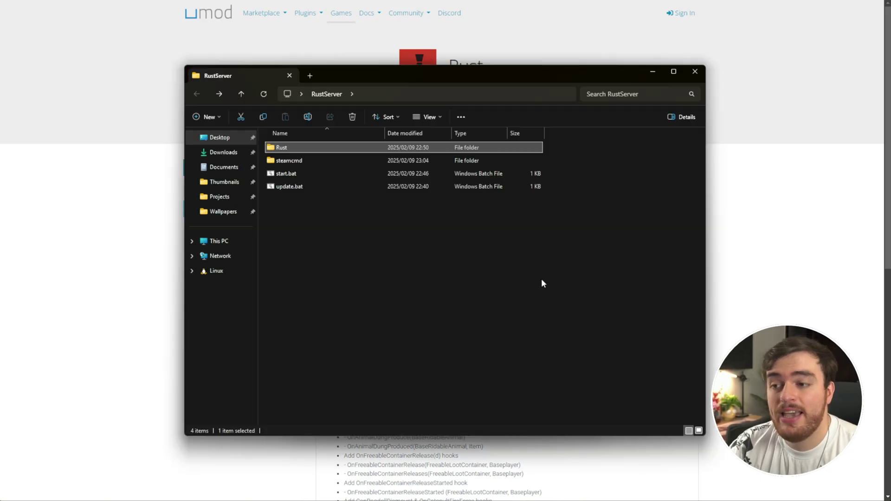
Open the Rust folder in RustServer and select its RustDedicated_Data folder.
{"action": "left_click_drag", "start_coordinate": [541, 278], "coordinate": [552, 157]}
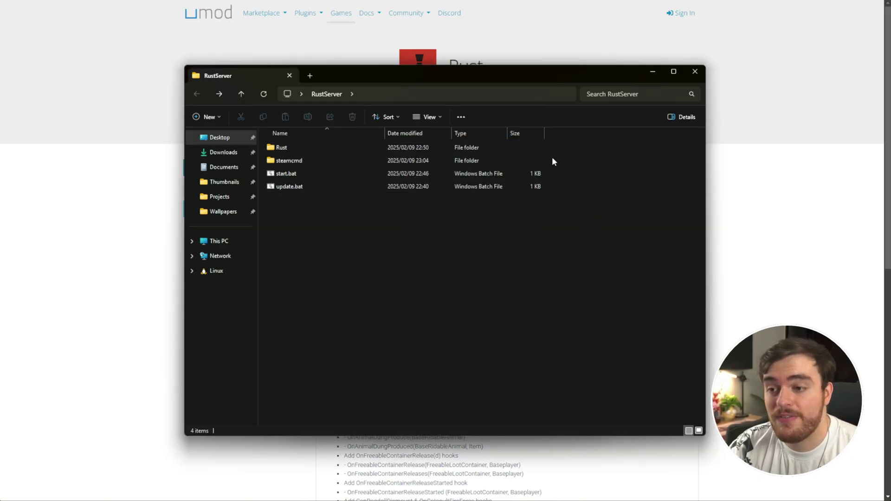
{"action": "double_click", "coordinate": [446, 150]}
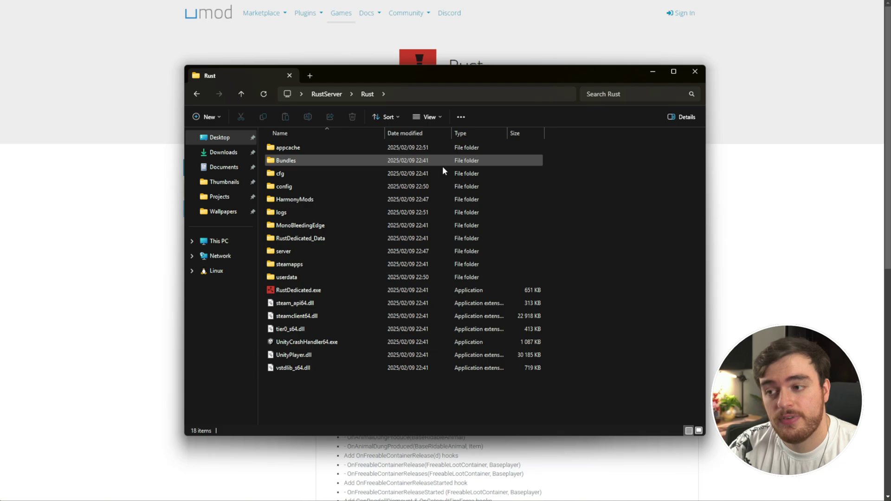
{"action": "left_click", "coordinate": [318, 241]}
Extract RustDedicated_Data from the Oxide archive into the server's Rust folder, replacing the files with the same names.
{"action": "left_click_drag", "start_coordinate": [433, 82], "coordinate": [312, 135]}
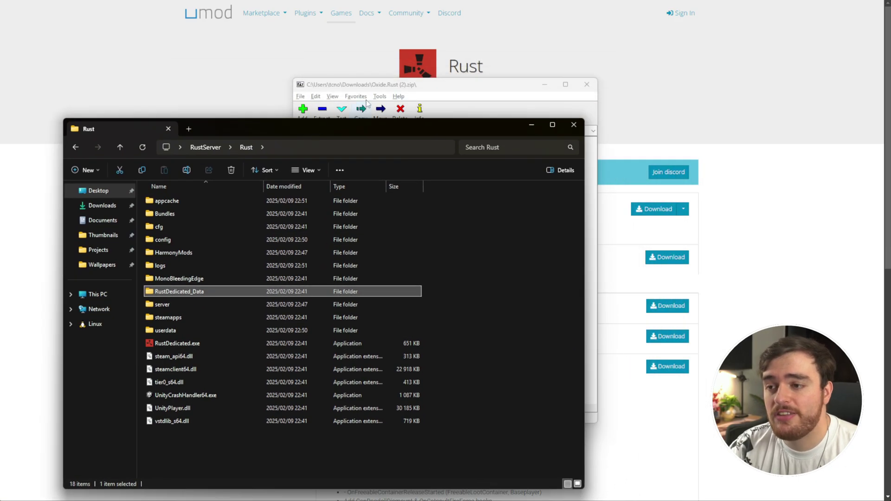
{"action": "left_click_drag", "start_coordinate": [373, 85], "coordinate": [592, 76]}
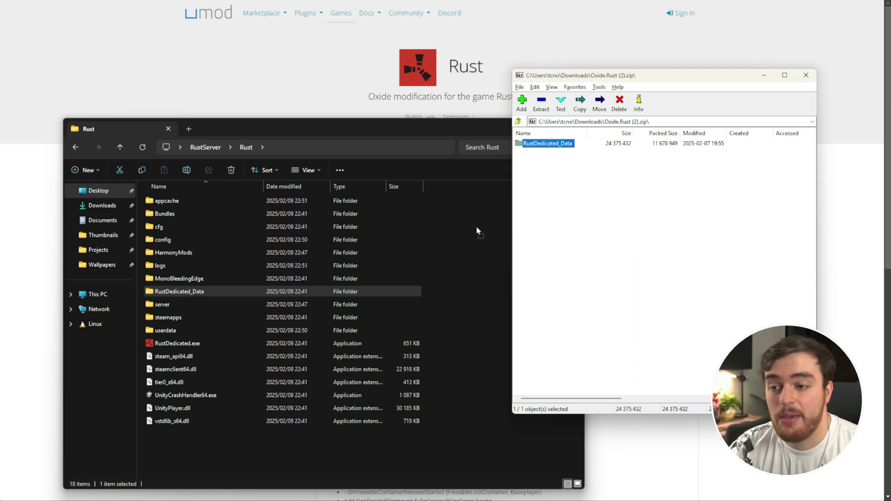
{"action": "left_click_drag", "start_coordinate": [480, 222], "coordinate": [481, 239]}
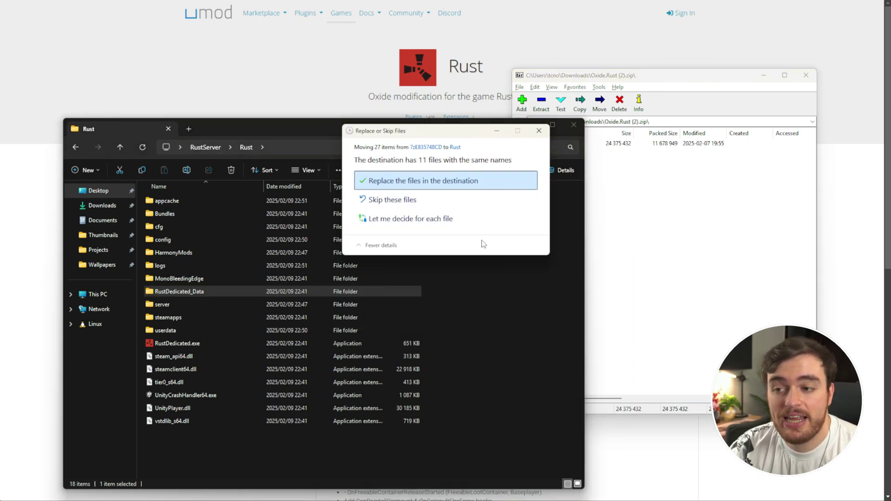
{"action": "left_click", "coordinate": [474, 186]}
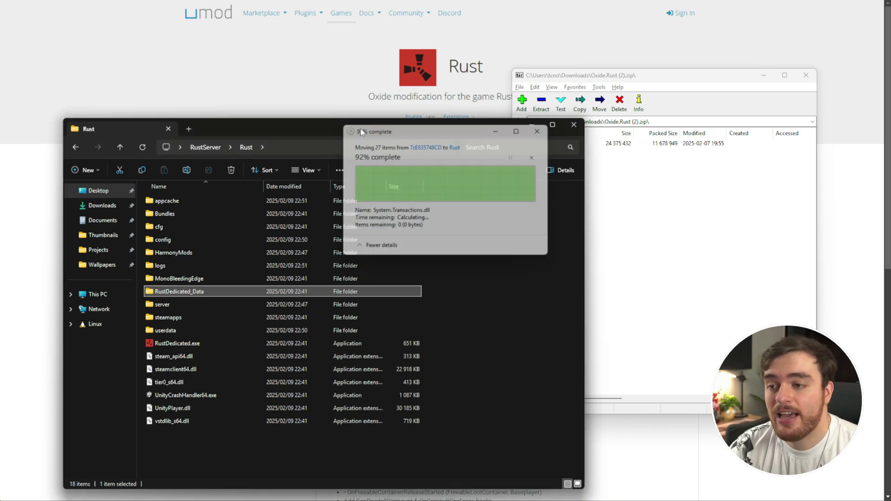
Compare the archive's Managed folder contents with the server's RustDedicated_Data folder, and return to the Rust folder.
{"action": "left_click_drag", "start_coordinate": [299, 130], "coordinate": [424, 82]}
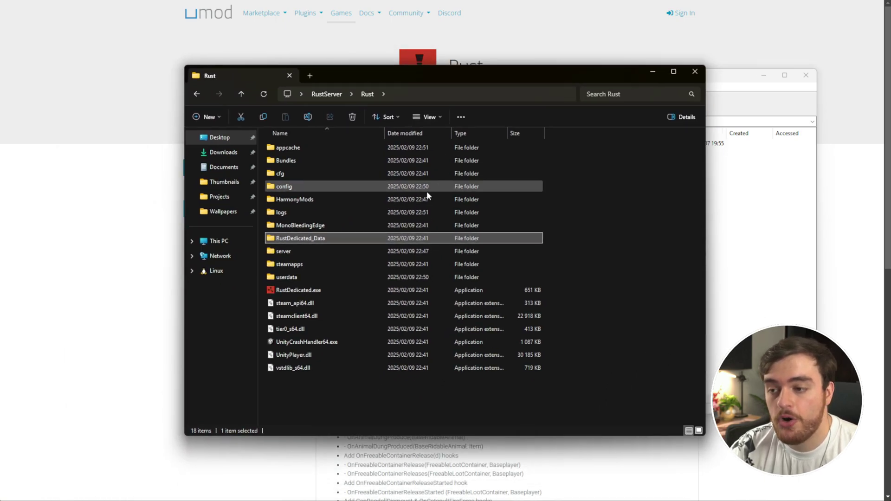
{"action": "double_click", "coordinate": [358, 240]}
{"action": "left_click", "coordinate": [749, 243]}
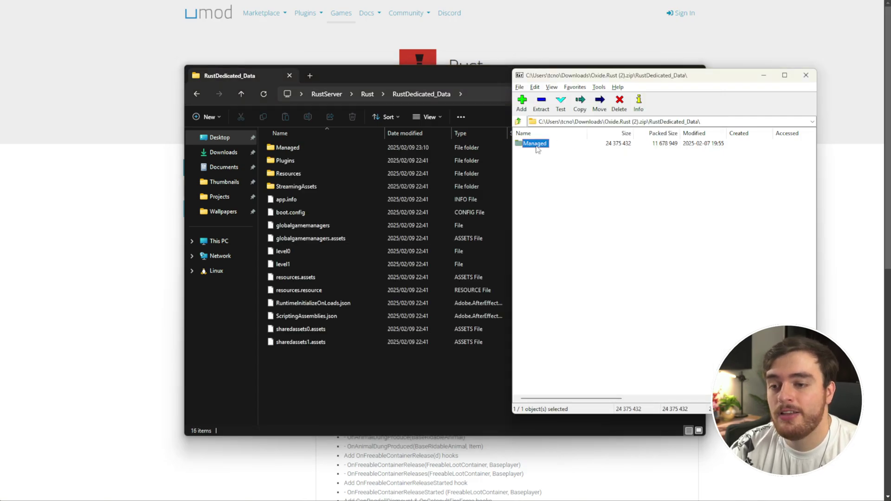
{"action": "double_click", "coordinate": [534, 144]}
{"action": "key", "text": "ctrl+a"}
{"action": "left_click", "coordinate": [696, 242]}
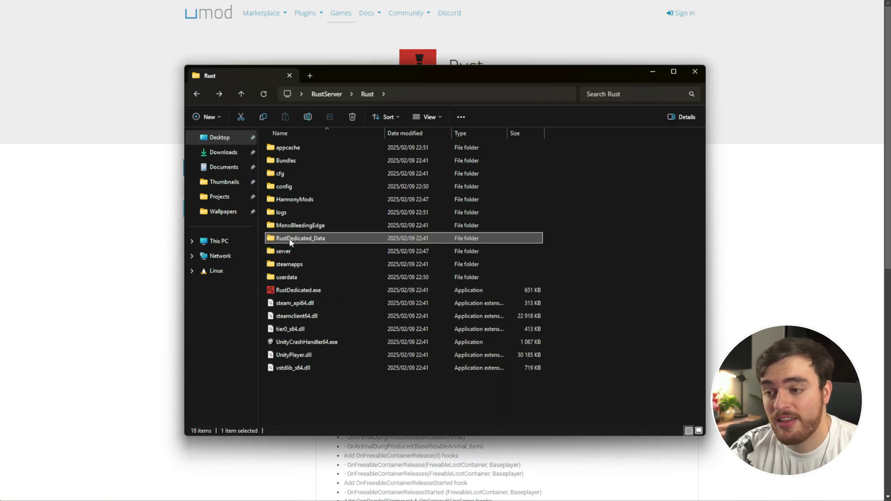
{"action": "left_click", "coordinate": [290, 238]}
{"action": "double_click", "coordinate": [354, 237]}
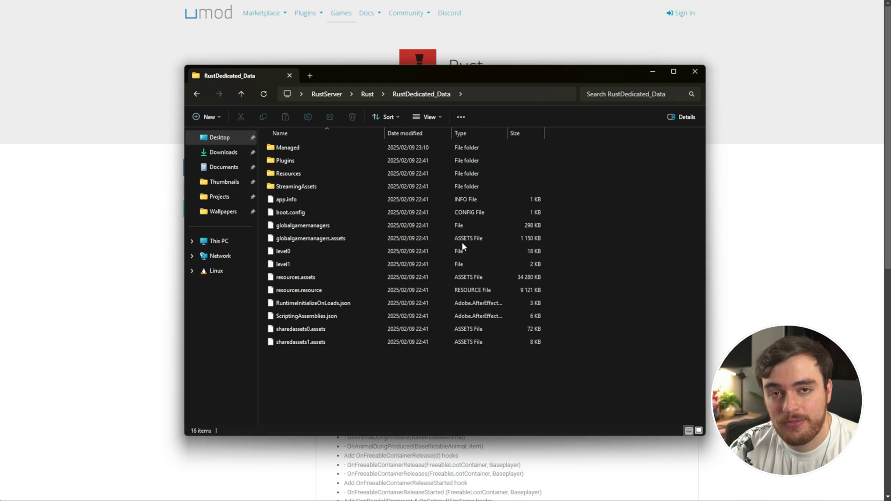
{"action": "key", "text": "alt+Left"}
{"action": "left_click_drag", "start_coordinate": [603, 385], "coordinate": [586, 137]}
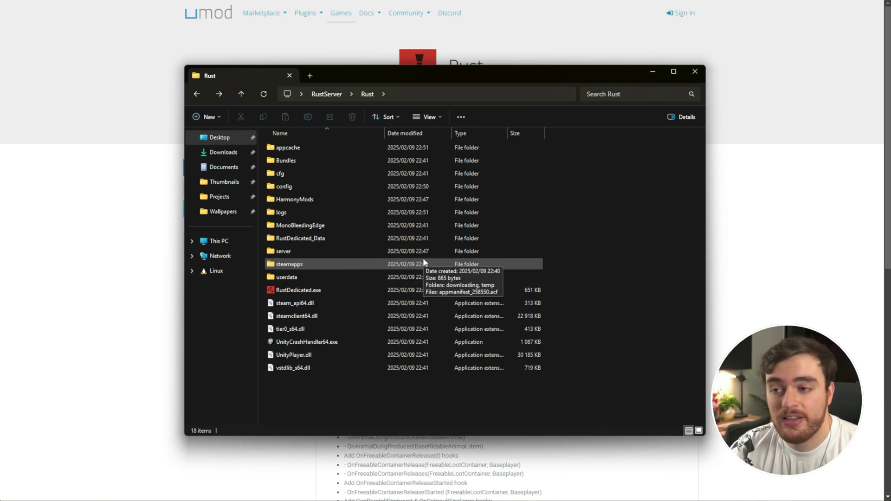
Run start.bat from the RustServer folder to launch the server, and reopen the Rust folder.
{"action": "left_click", "coordinate": [335, 96]}
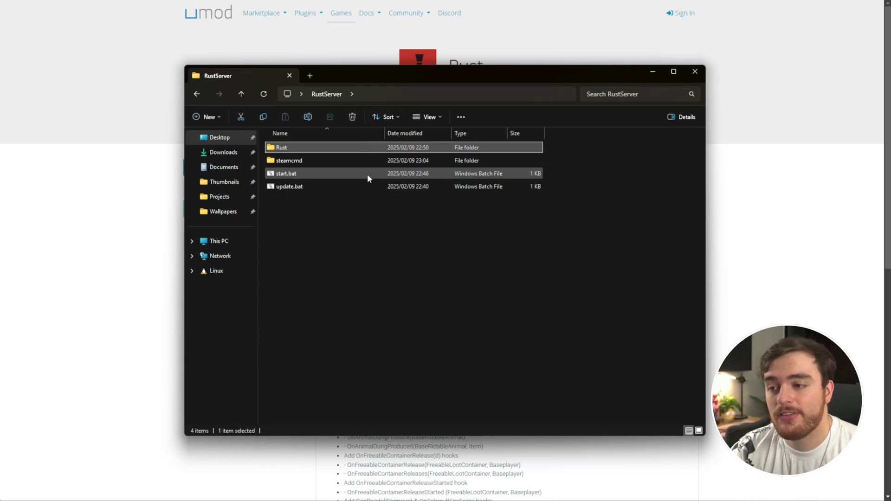
{"action": "double_click", "coordinate": [366, 173]}
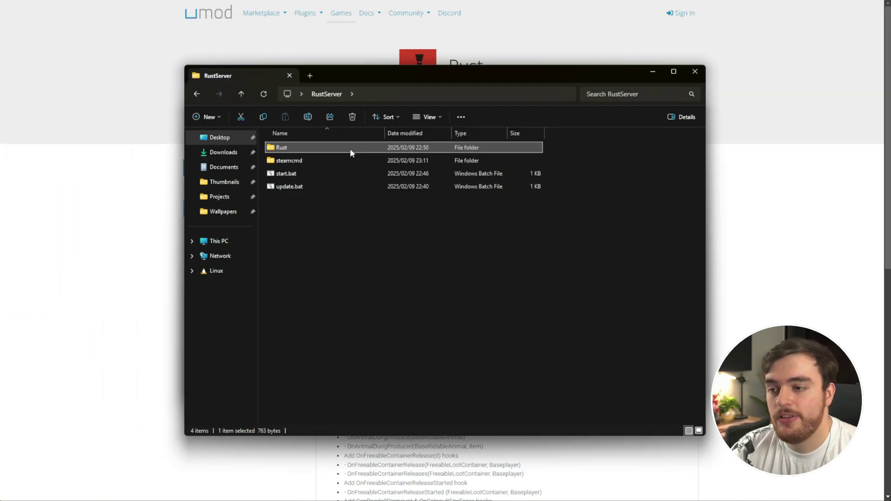
{"action": "double_click", "coordinate": [350, 148]}
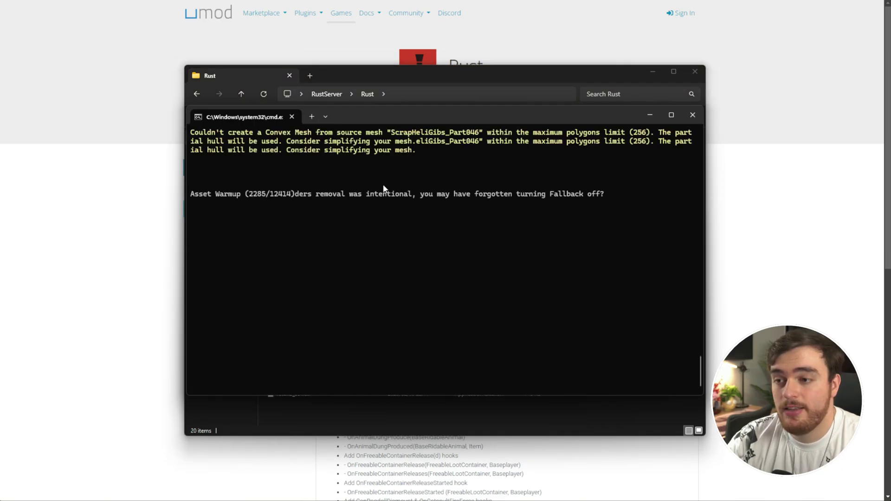
Bring the Rust folder to the front, locate Oxide.Compiler.exe and the oxide folder, and inspect oxide's plugins subfolder.
{"action": "left_click_drag", "start_coordinate": [434, 153], "coordinate": [310, 104]}
{"action": "left_click", "coordinate": [544, 76]}
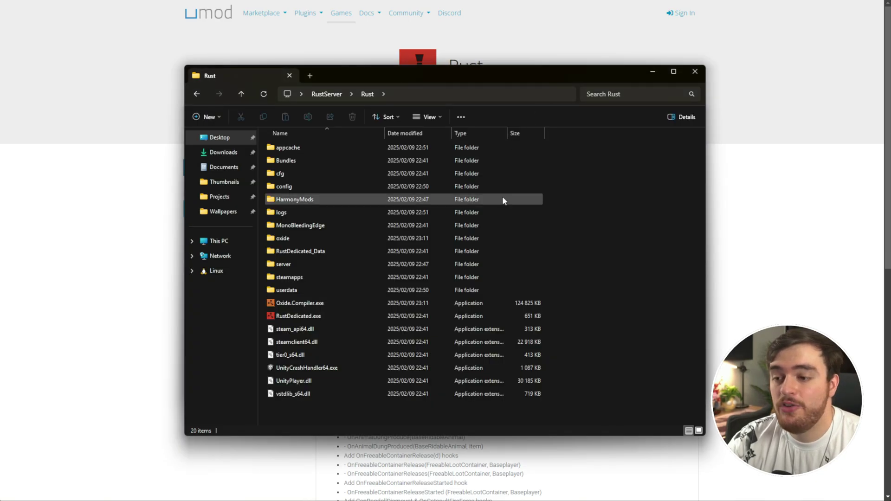
{"action": "left_click", "coordinate": [328, 303]}
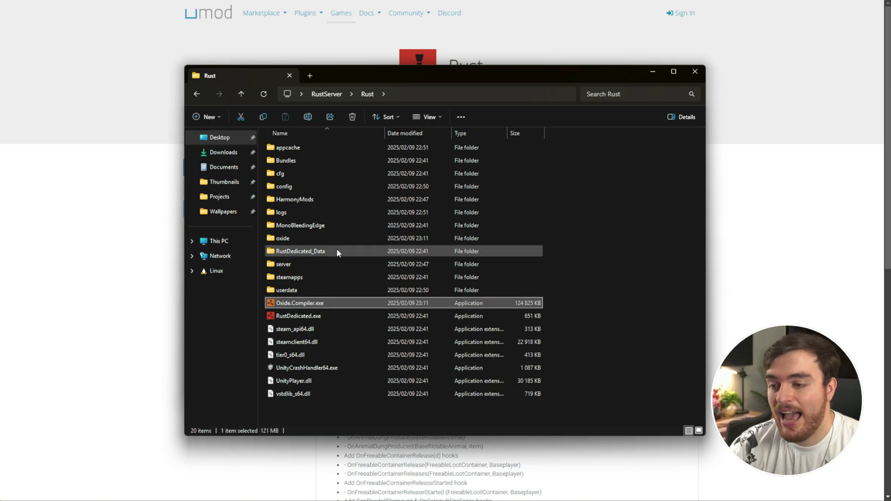
{"action": "left_click", "coordinate": [317, 237]}
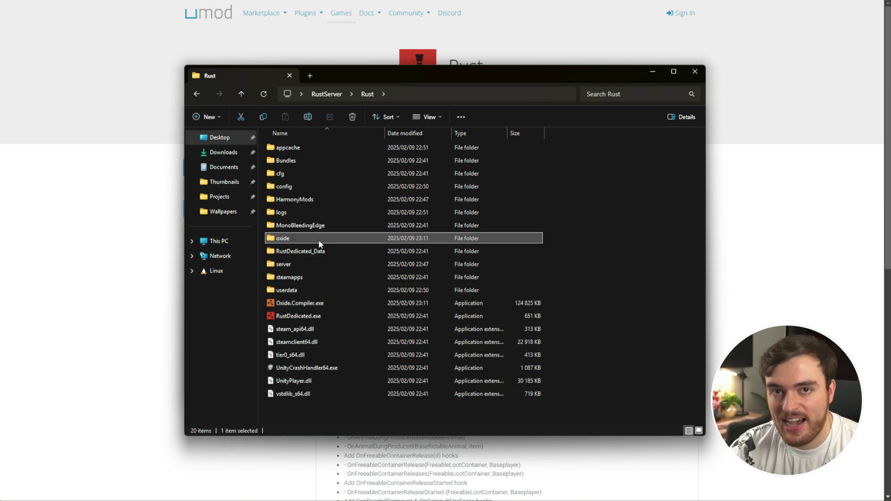
{"action": "double_click", "coordinate": [318, 240]}
{"action": "double_click", "coordinate": [346, 199]}
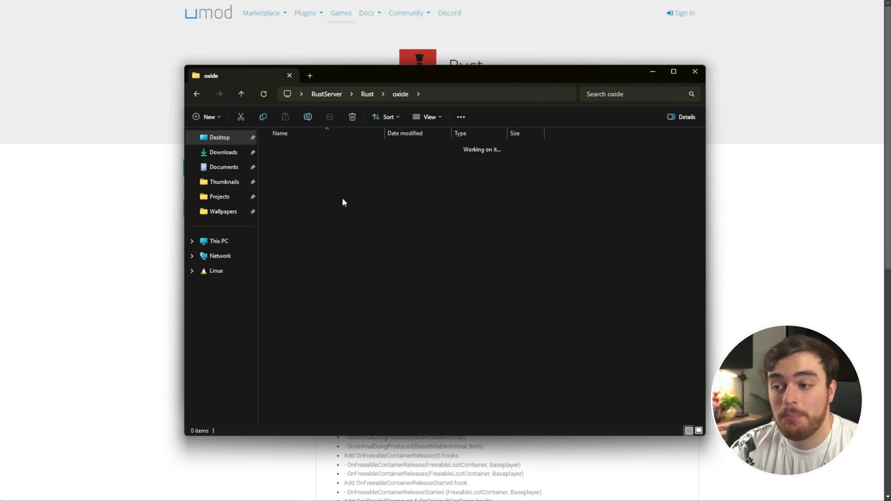
{"action": "left_click_drag", "start_coordinate": [605, 345], "coordinate": [259, 138]}
{"action": "key", "text": "alt+Left"}
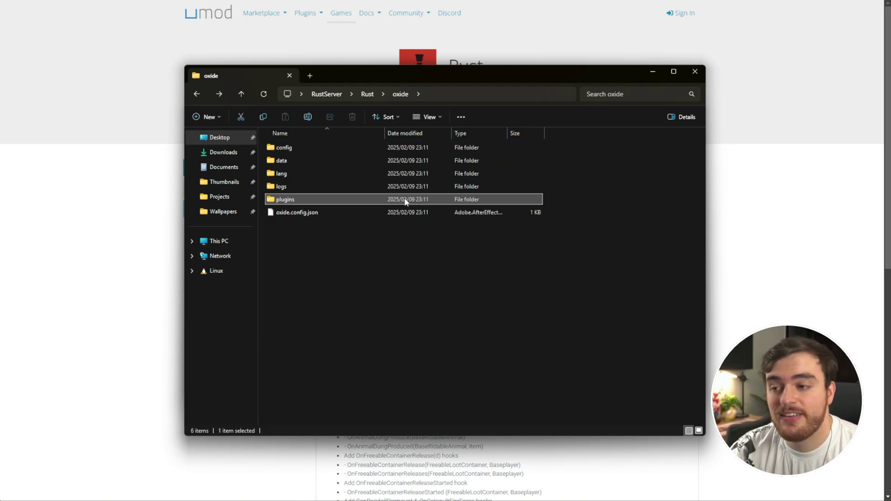
Inspect the config subfolder inside oxide, and return to the oxide folder.
{"action": "double_click", "coordinate": [376, 149]}
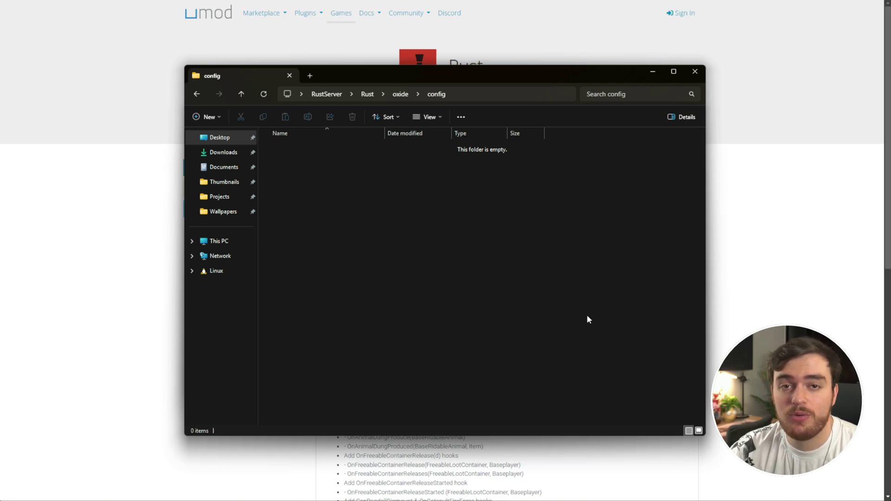
{"action": "left_click_drag", "start_coordinate": [528, 281], "coordinate": [453, 213]}
{"action": "left_click_drag", "start_coordinate": [369, 161], "coordinate": [257, 122]}
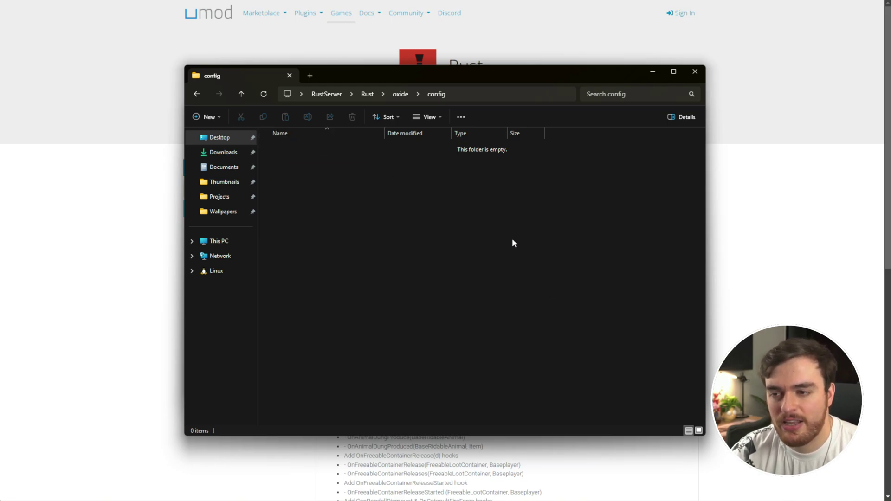
{"action": "key", "text": "alt+Left"}
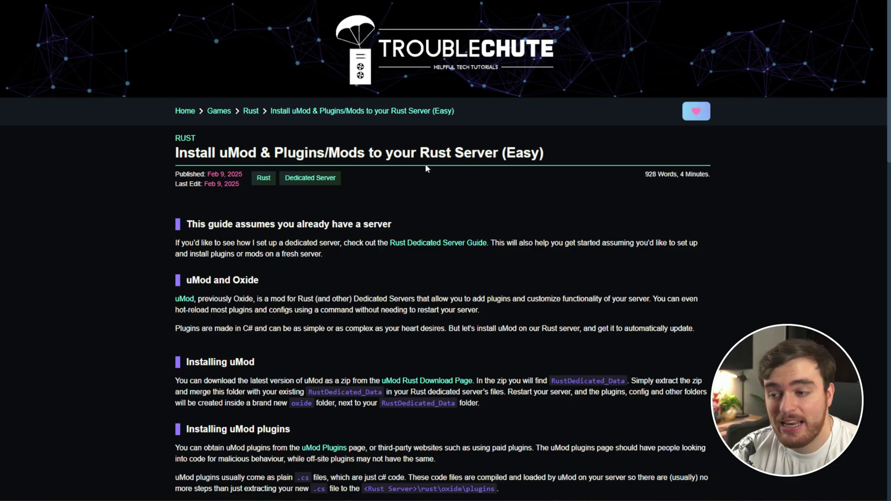
Open the uMod Plugins page from the guide's plugin installation section and show the plugins for Rust.
{"action": "scroll", "coordinate": [426, 165], "scroll_direction": "down", "scroll_amount": 4}
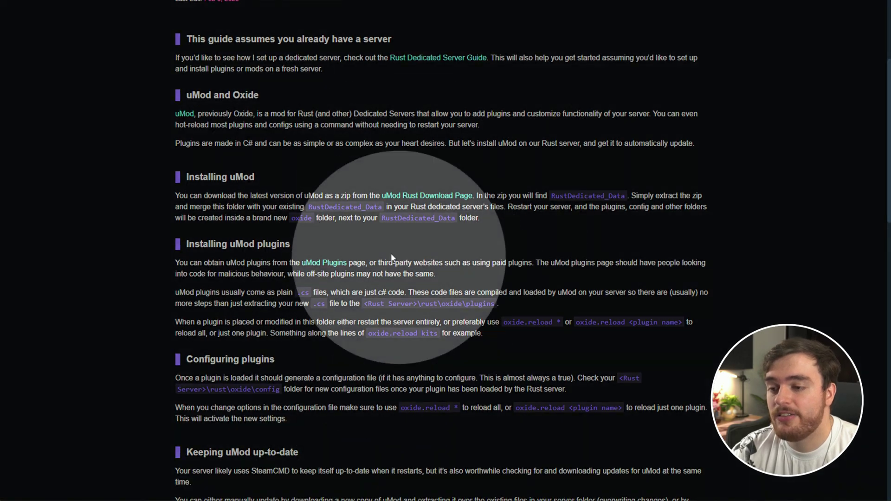
{"action": "left_click", "coordinate": [328, 268]}
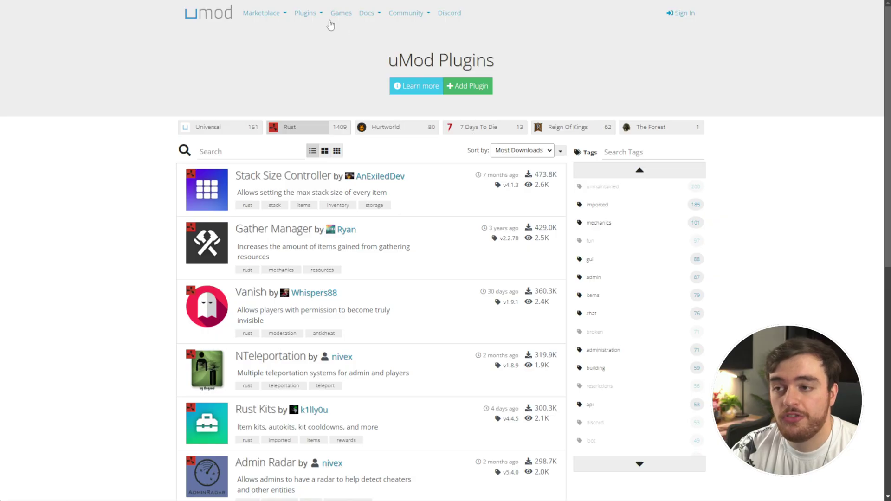
{"action": "left_click", "coordinate": [317, 18]}
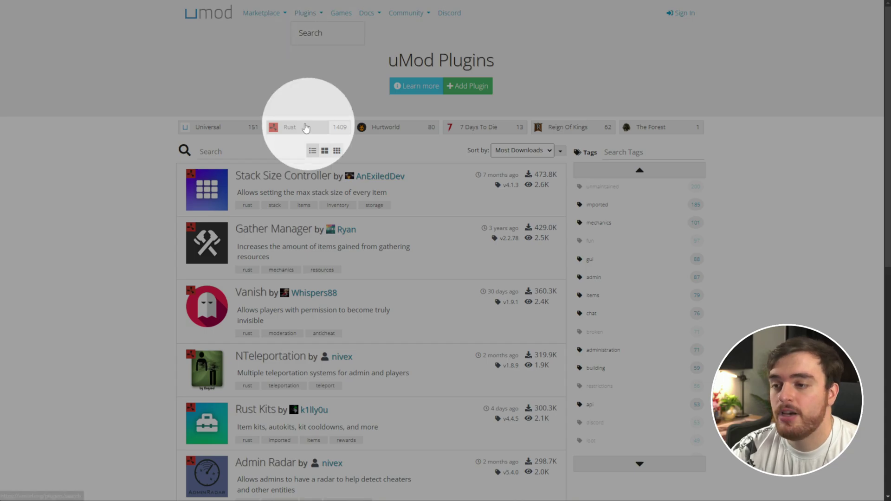
{"action": "left_click", "coordinate": [306, 99]}
Browse the Rust plugins sorted by most downloads, checking their descriptions, versions and last update dates.
{"action": "scroll", "coordinate": [386, 181], "scroll_direction": "down", "scroll_amount": 6}
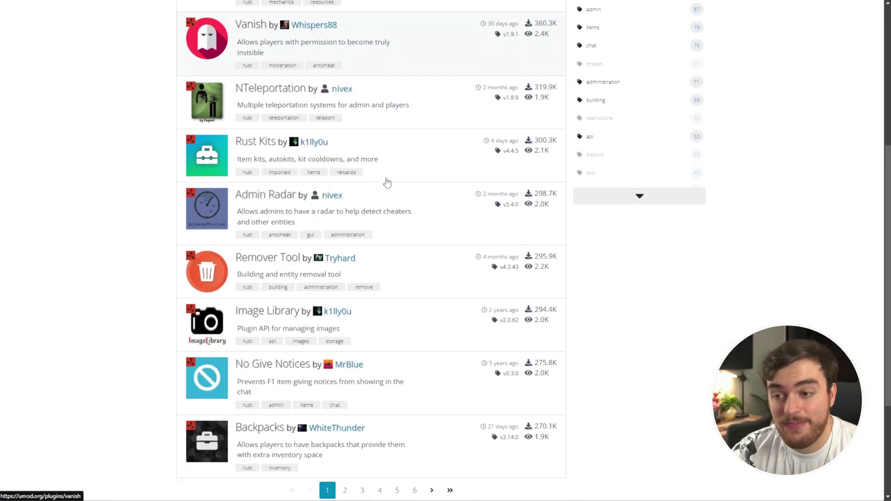
{"action": "scroll", "coordinate": [575, 116], "scroll_direction": "up", "scroll_amount": 4}
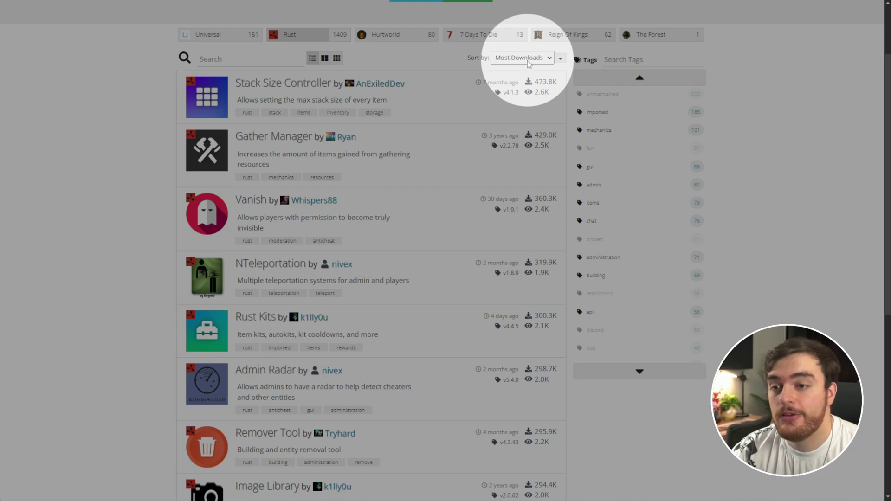
{"action": "left_click", "coordinate": [539, 60]}
{"action": "left_click", "coordinate": [93, 139]}
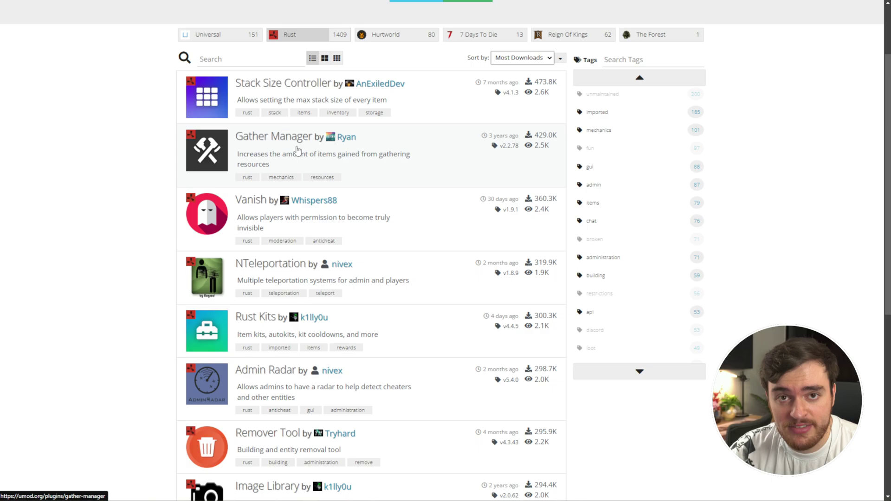
{"action": "scroll", "coordinate": [267, 213], "scroll_direction": "down", "scroll_amount": 2}
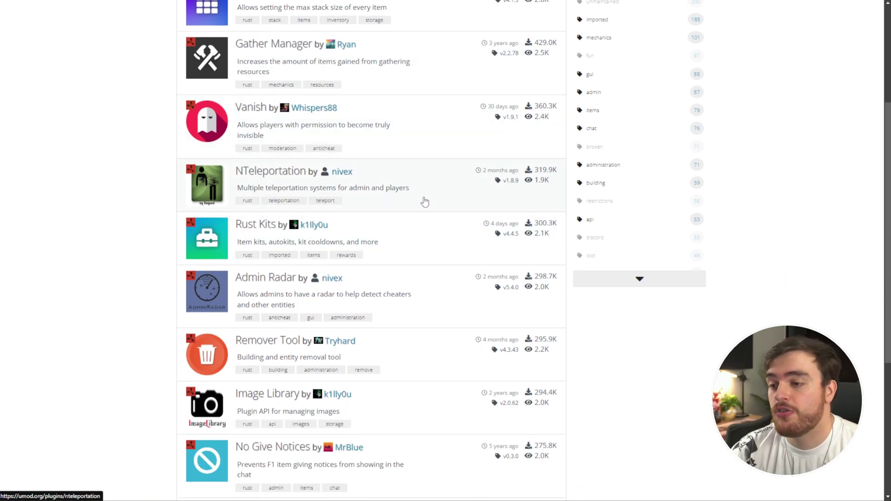
{"action": "scroll", "coordinate": [275, 184], "scroll_direction": "down", "scroll_amount": 2}
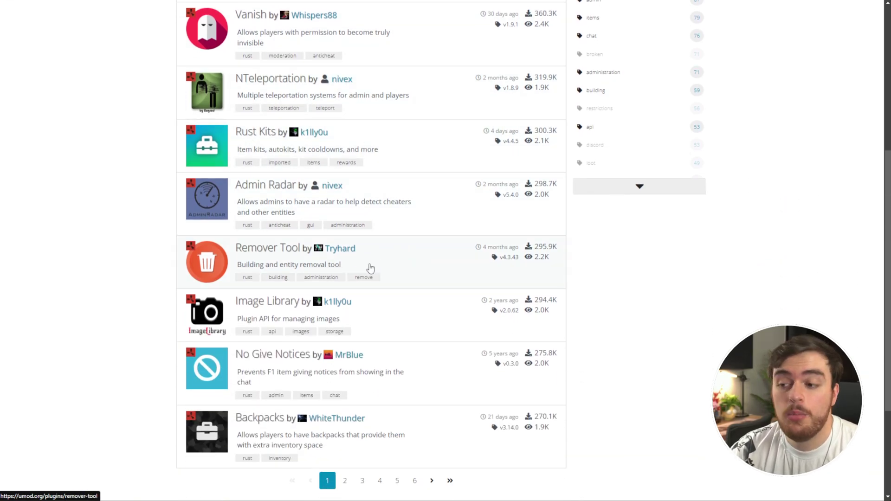
{"action": "scroll", "coordinate": [396, 321], "scroll_direction": "down", "scroll_amount": 2}
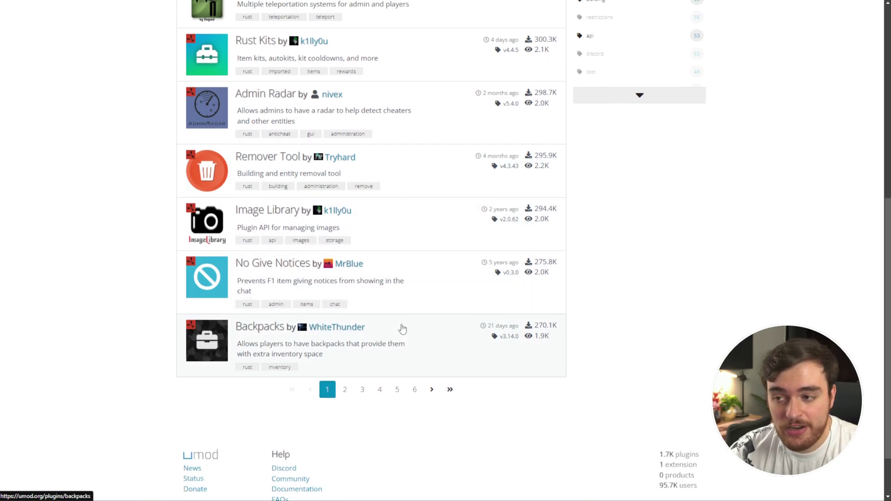
{"action": "scroll", "coordinate": [501, 337], "scroll_direction": "up", "scroll_amount": 5}
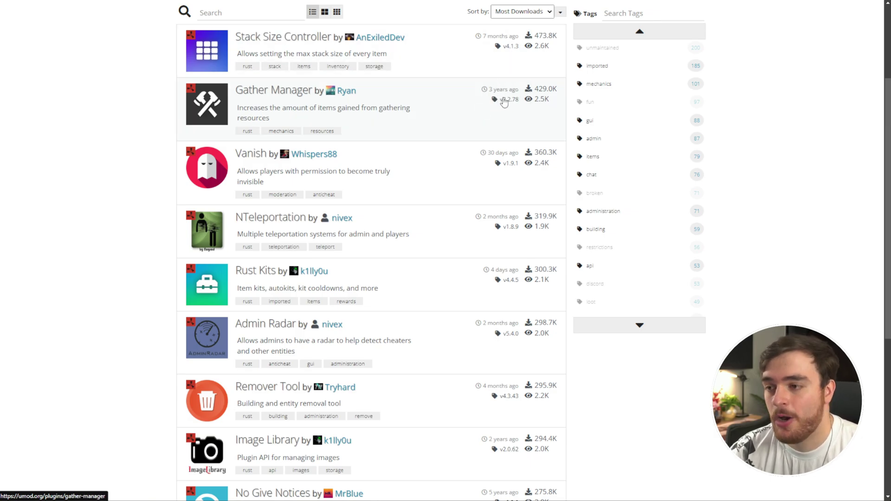
{"action": "scroll", "coordinate": [504, 102], "scroll_direction": "up", "scroll_amount": 3}
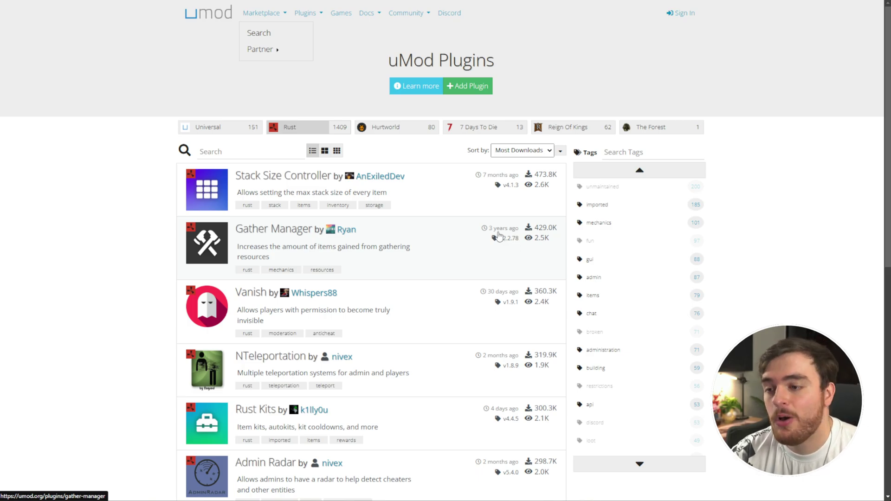
{"action": "scroll", "coordinate": [498, 236], "scroll_direction": "down", "scroll_amount": 9}
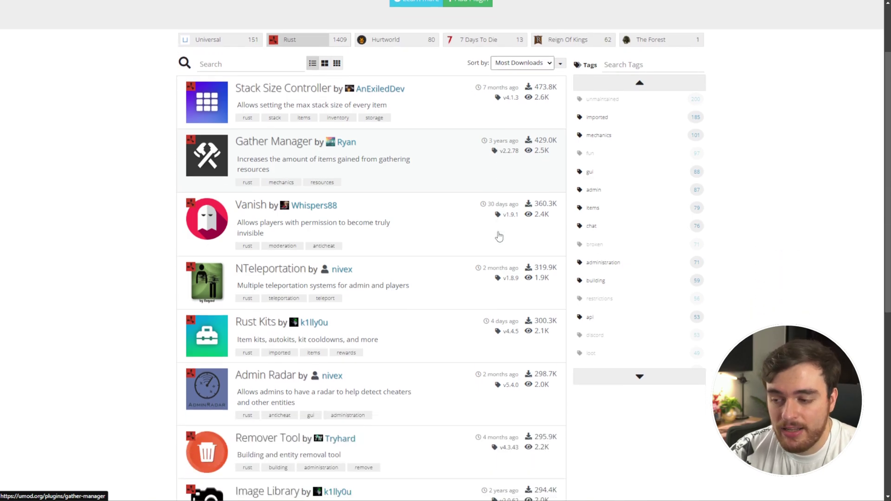
{"action": "left_click", "coordinate": [344, 344]}
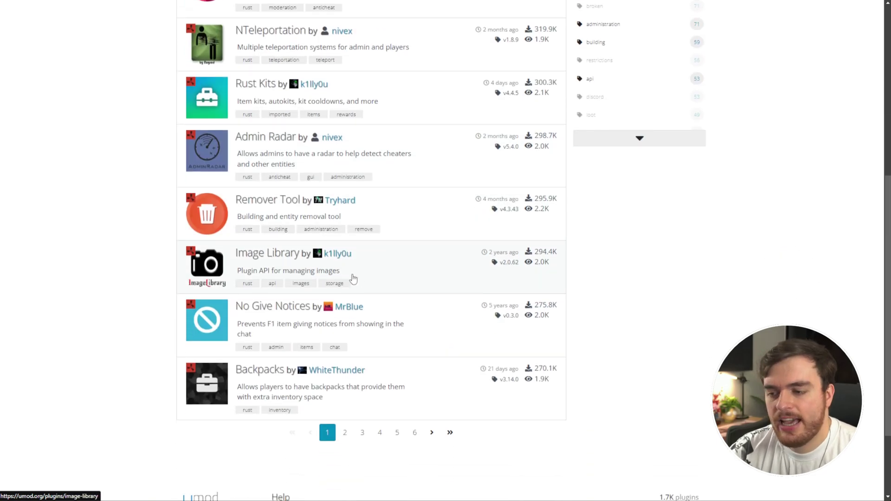
{"action": "scroll", "coordinate": [376, 232], "scroll_direction": "up", "scroll_amount": 1}
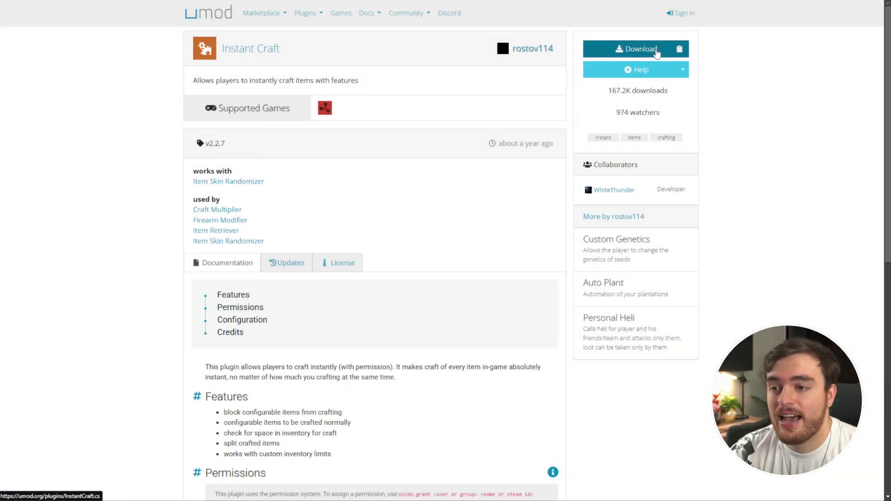
Download the Instant Craft, Auto Doors and Remover Tool plugins from their uMod pages, reviewing Instant Craft's configuration section.
{"action": "left_click", "coordinate": [656, 53]}
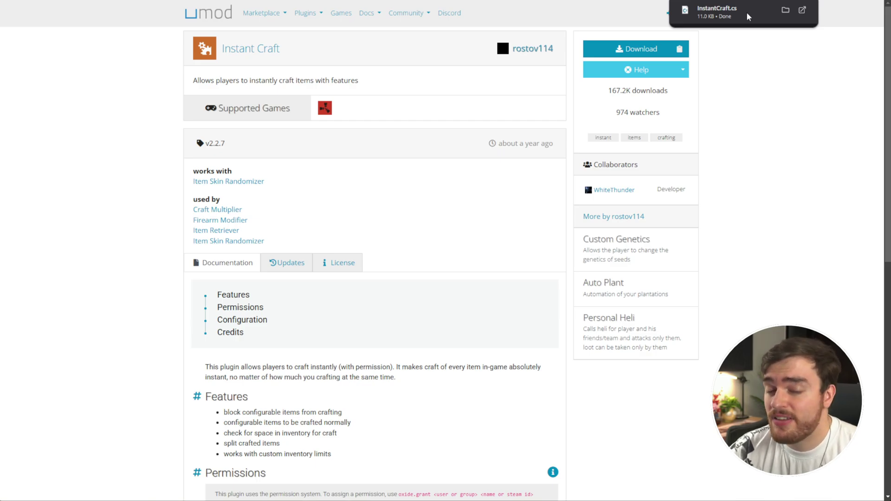
{"action": "scroll", "coordinate": [569, 215], "scroll_direction": "down", "scroll_amount": 9}
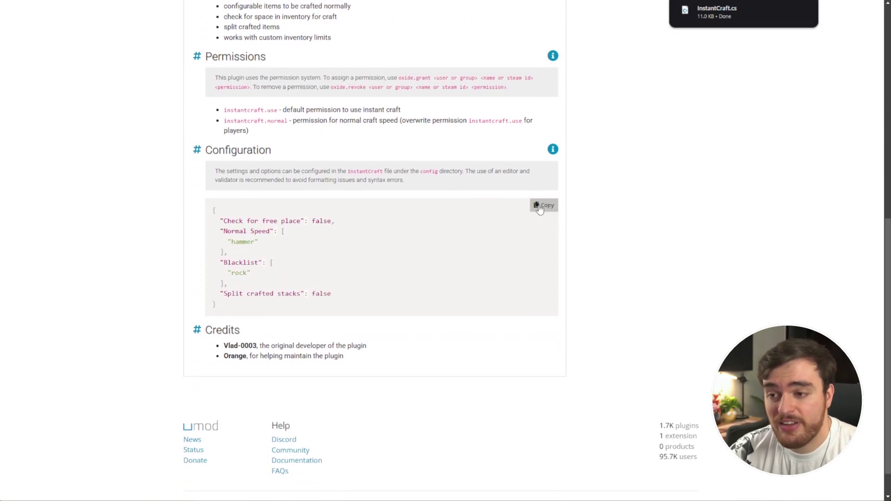
{"action": "scroll", "coordinate": [464, 297], "scroll_direction": "up", "scroll_amount": 10}
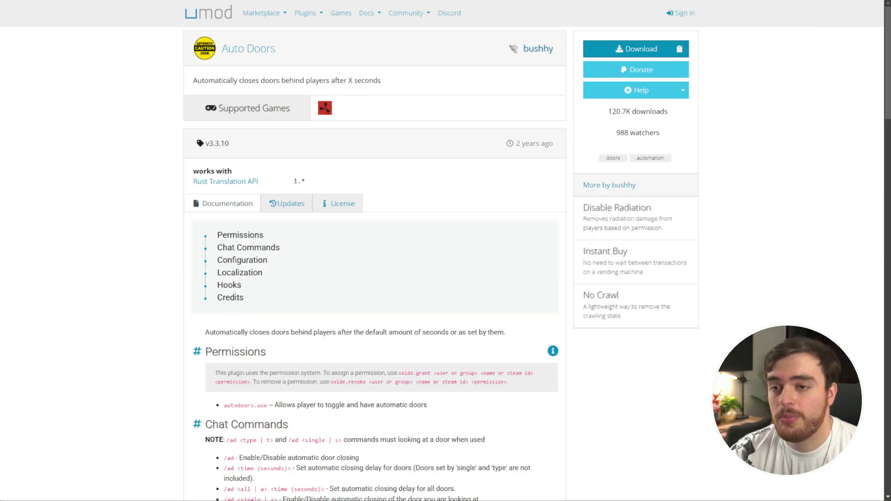
{"action": "left_click", "coordinate": [656, 51]}
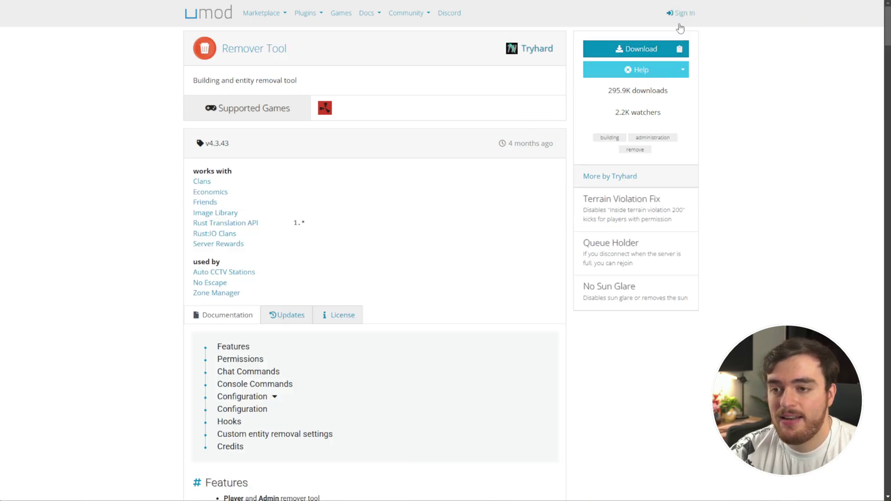
{"action": "left_click", "coordinate": [655, 52]}
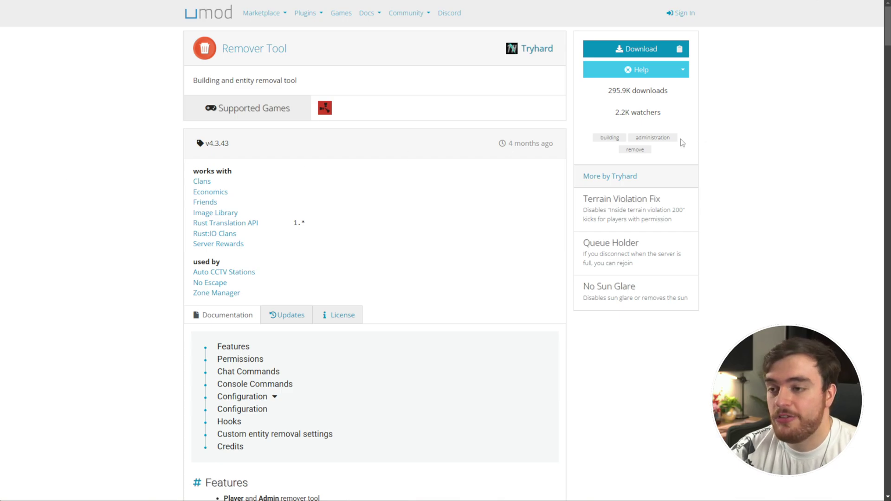
Paste InstantCraft.cs, RemoverTool.cs, BGrade.cs and AutoDoors.cs into the plugins folder under RustServer\Rust\oxide.
{"action": "key", "text": "alt+Tab"}
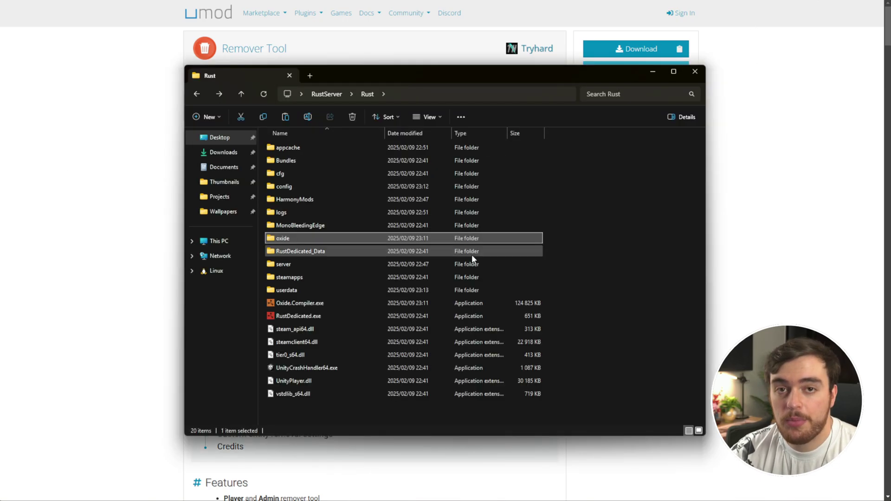
{"action": "key", "text": "alt+Left"}
{"action": "left_click_drag", "start_coordinate": [614, 307], "coordinate": [447, 254]}
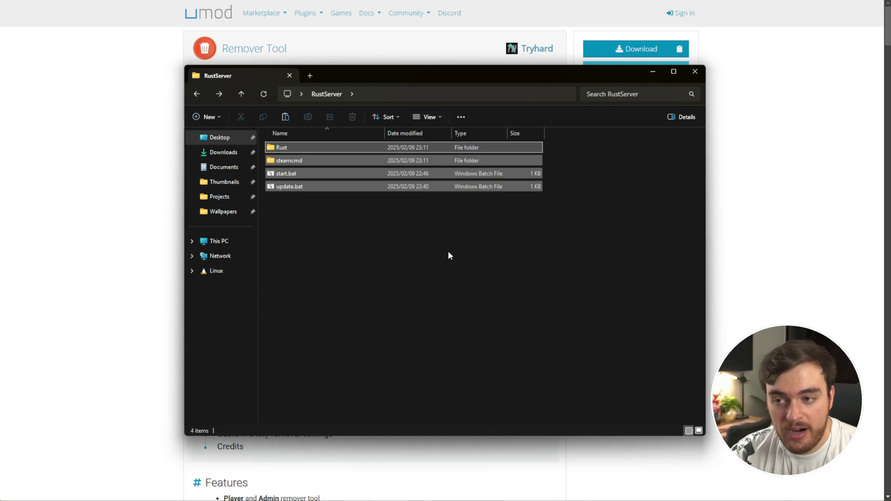
{"action": "double_click", "coordinate": [433, 143]}
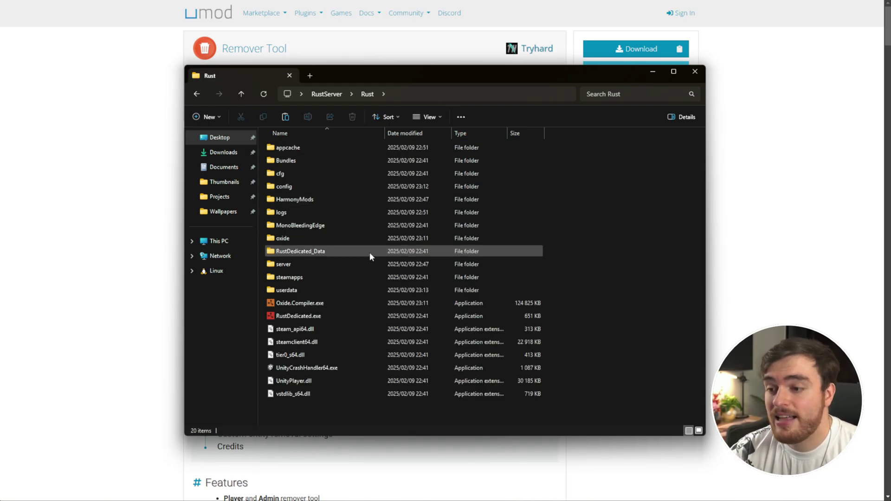
{"action": "double_click", "coordinate": [353, 238]}
{"action": "double_click", "coordinate": [349, 198]}
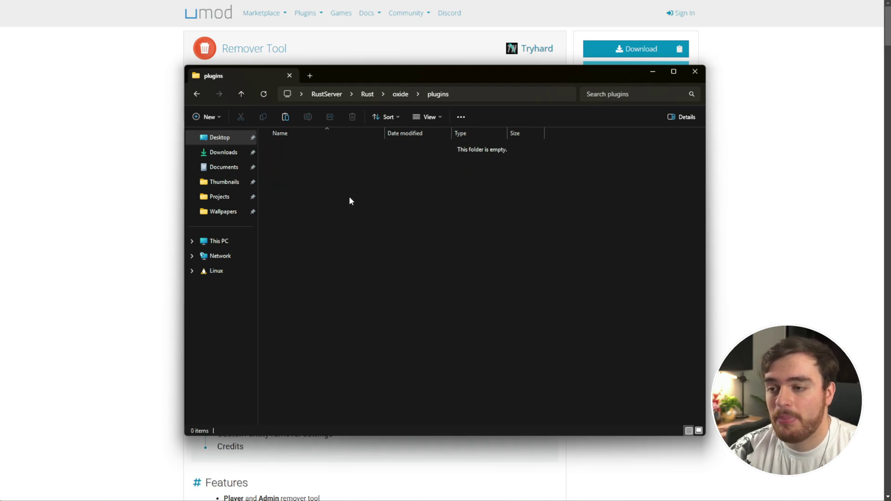
{"action": "key", "text": "ctrl+v"}
{"action": "left_click", "coordinate": [535, 257]}
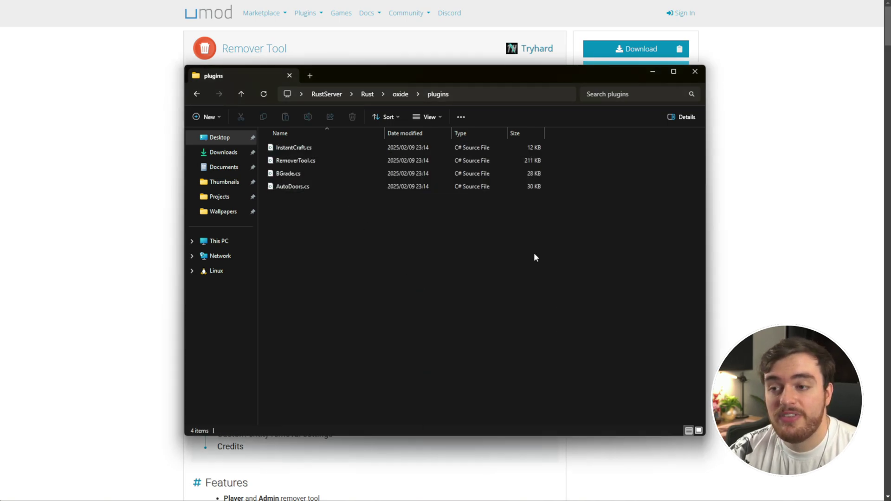
{"action": "left_click_drag", "start_coordinate": [578, 348], "coordinate": [267, 141]}
{"action": "left_click", "coordinate": [462, 257]}
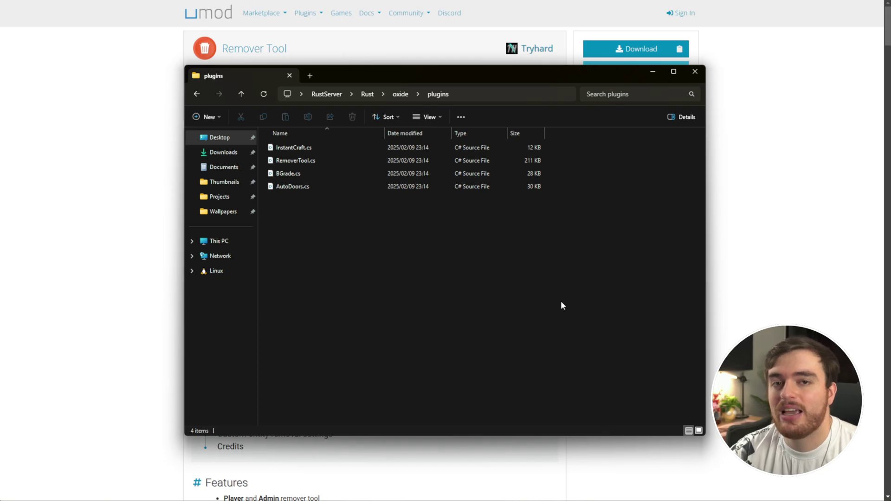
Reload all plugins in the server console with oxide.reload *, then move the console aside to uncover the plugins folder.
{"action": "key", "text": "alt+Tab"}
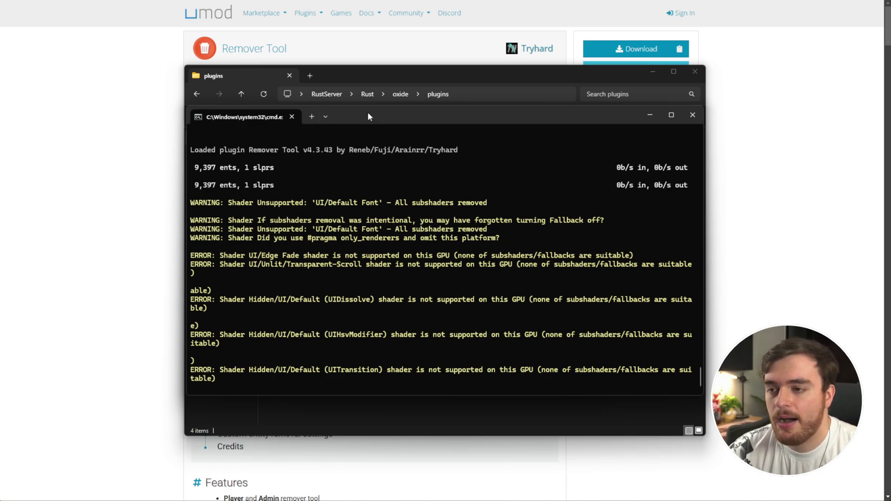
{"action": "type", "text": "oxide"}
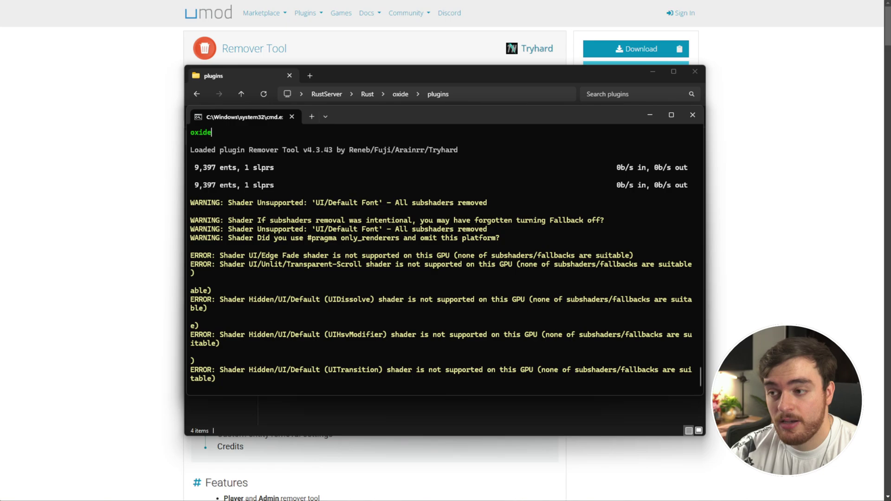
{"action": "type", "text": ".reload "}
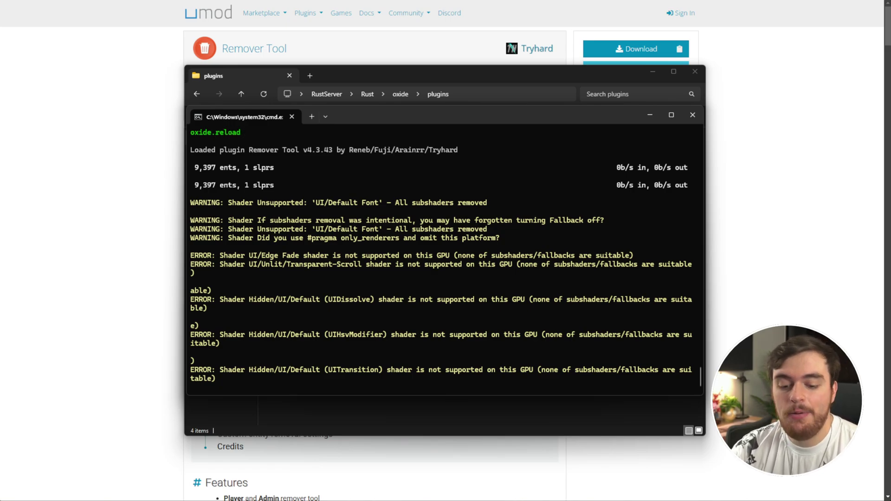
{"action": "type", "text": "*"}
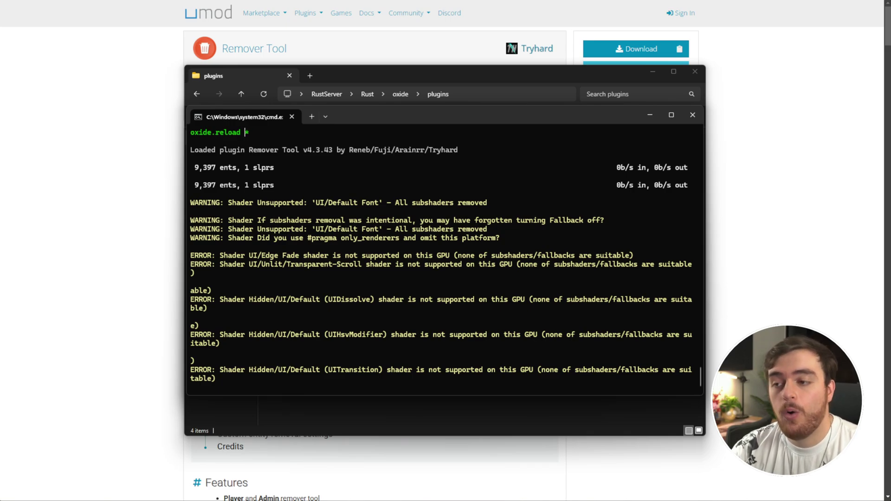
{"action": "left_click_drag", "start_coordinate": [399, 117], "coordinate": [664, 115]}
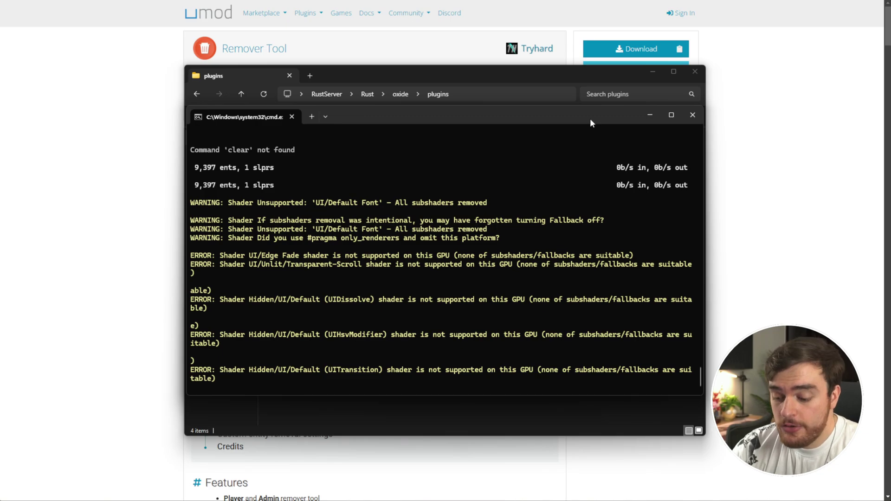
{"action": "type", "text": "oxide.reload *"}
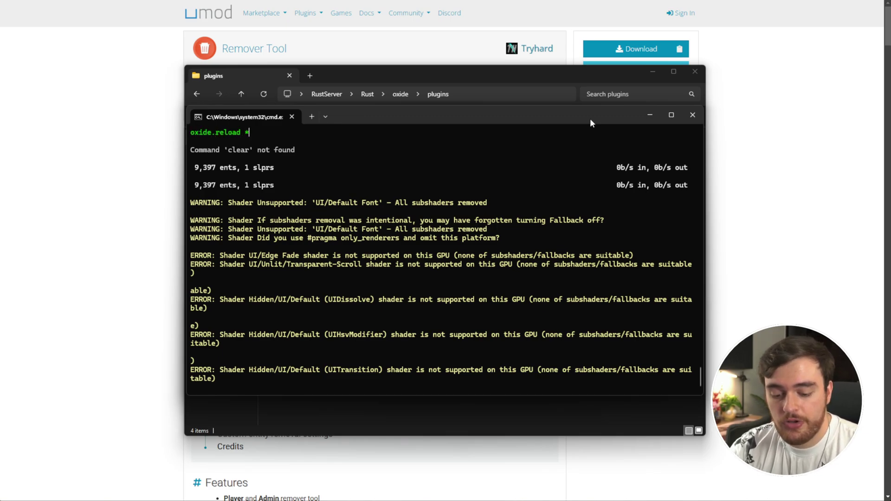
{"action": "key", "text": "Return"}
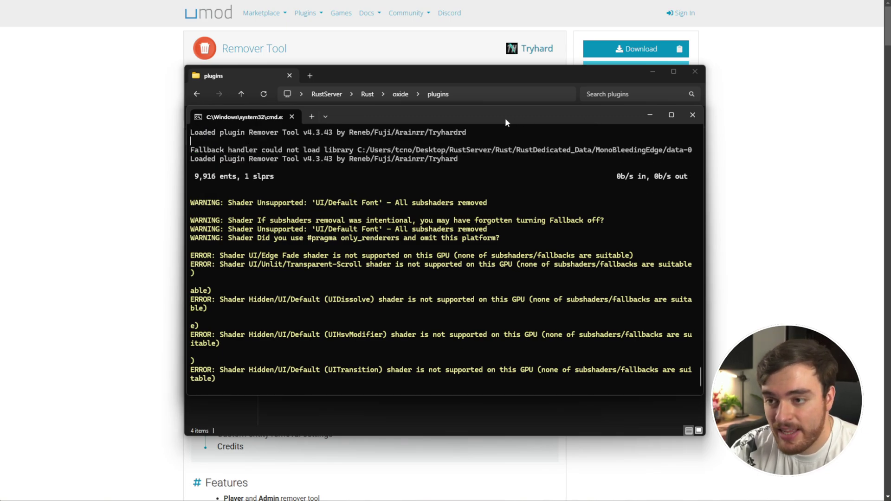
{"action": "left_click_drag", "start_coordinate": [505, 118], "coordinate": [677, 116]}
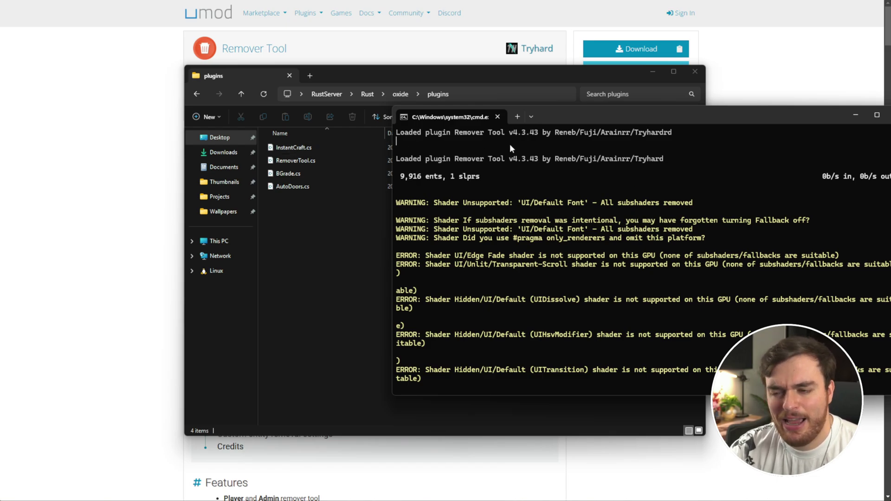
Review the Permissions section of the Remover Tool documentation, including the list of removertool permissions.
{"action": "left_click", "coordinate": [502, 81]}
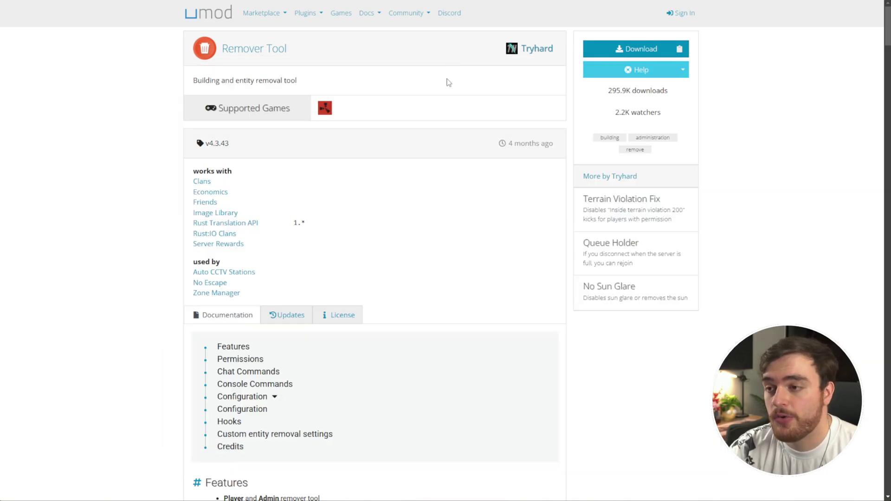
{"action": "scroll", "coordinate": [420, 181], "scroll_direction": "down", "scroll_amount": 5}
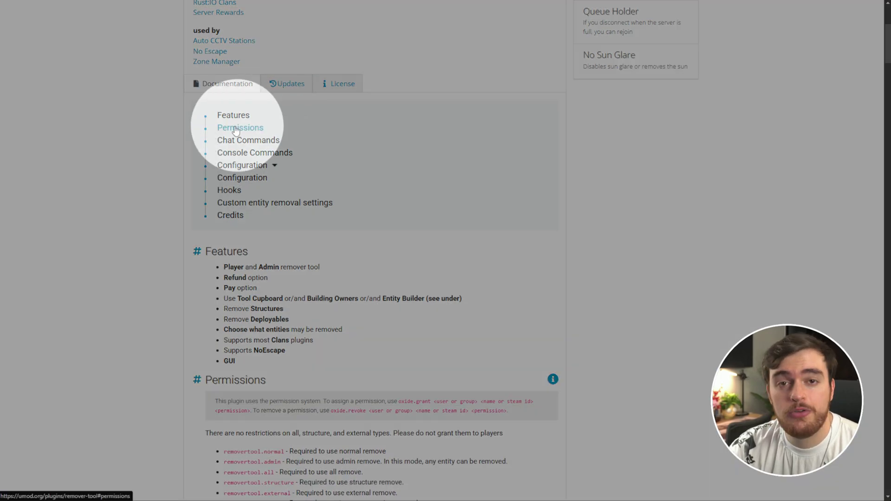
{"action": "left_click", "coordinate": [236, 128]}
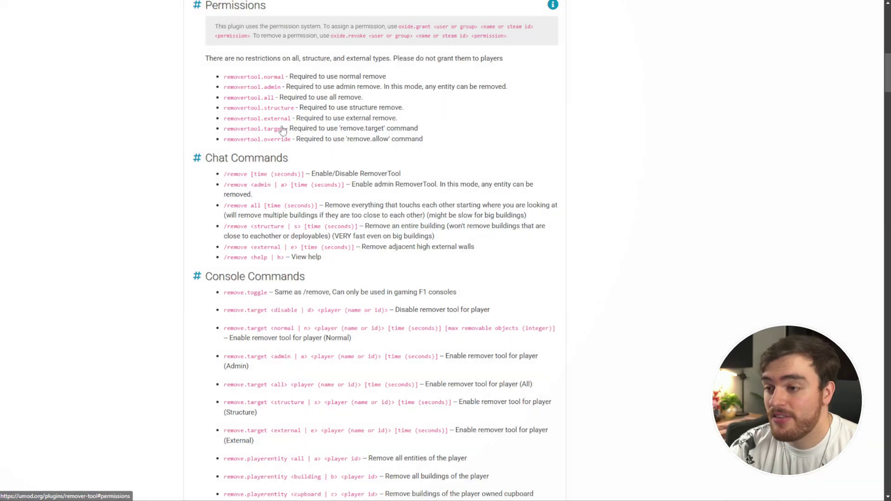
{"action": "left_click_drag", "start_coordinate": [205, 57], "coordinate": [452, 145]}
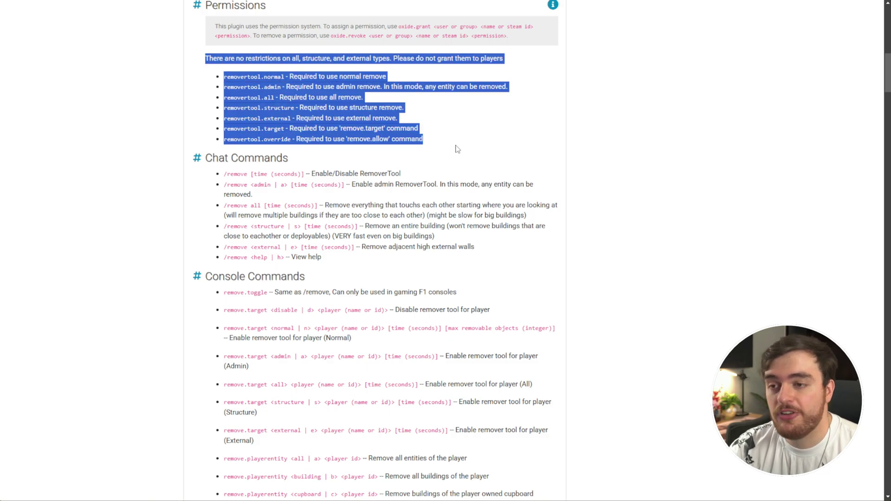
{"action": "left_click", "coordinate": [457, 151]}
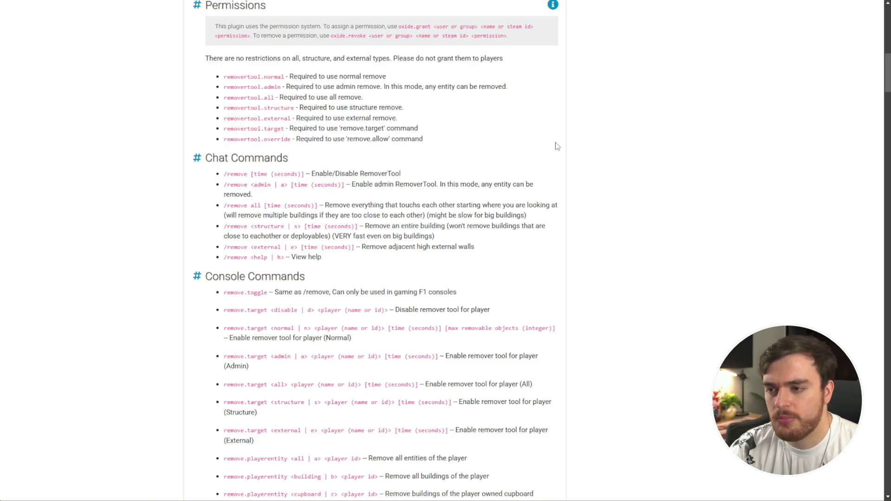
{"action": "scroll", "coordinate": [564, 211], "scroll_direction": "up", "scroll_amount": 13}
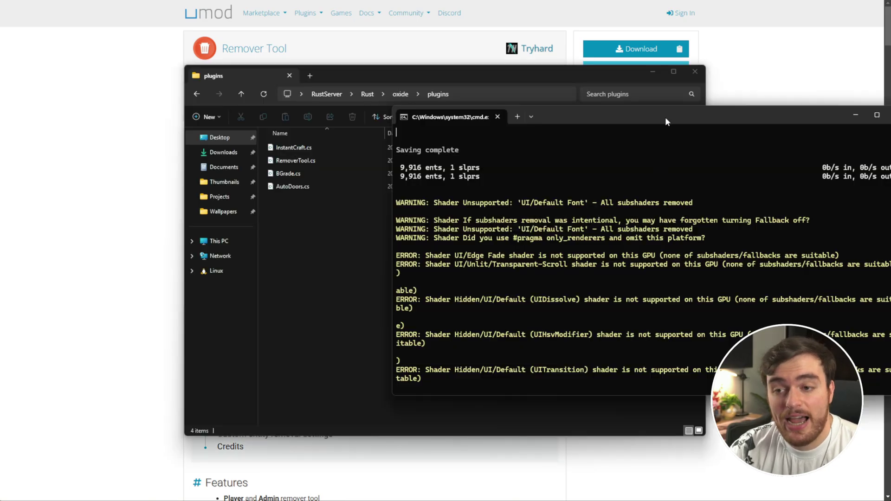
Open the config folder inside oxide and examine the configuration file for Remover Tool.
{"action": "left_click", "coordinate": [515, 85]}
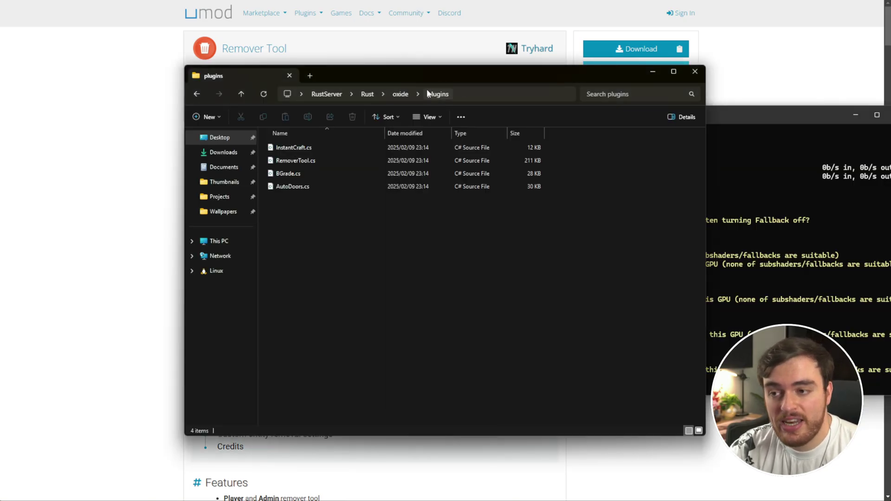
{"action": "left_click", "coordinate": [400, 94]}
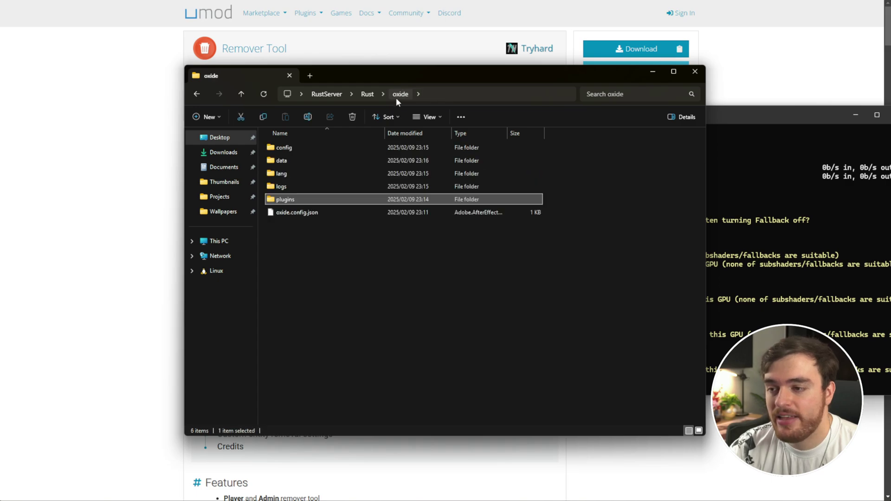
{"action": "double_click", "coordinate": [351, 146]}
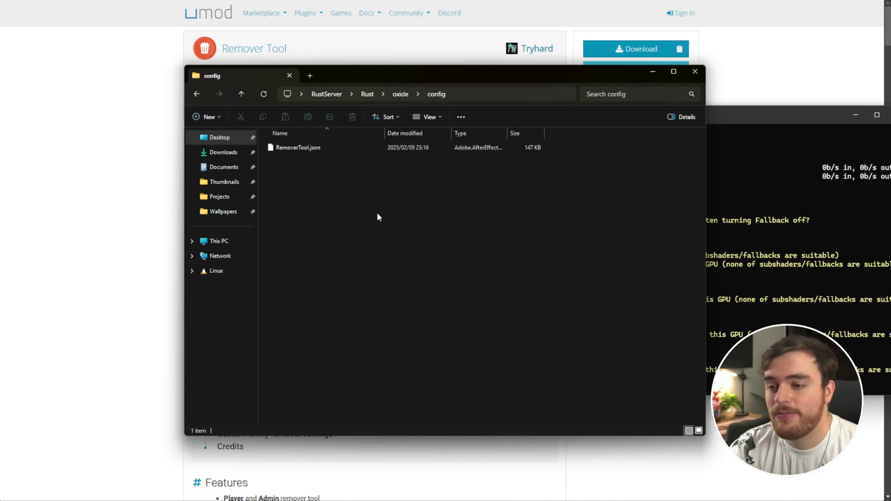
{"action": "left_click_drag", "start_coordinate": [503, 209], "coordinate": [268, 142]}
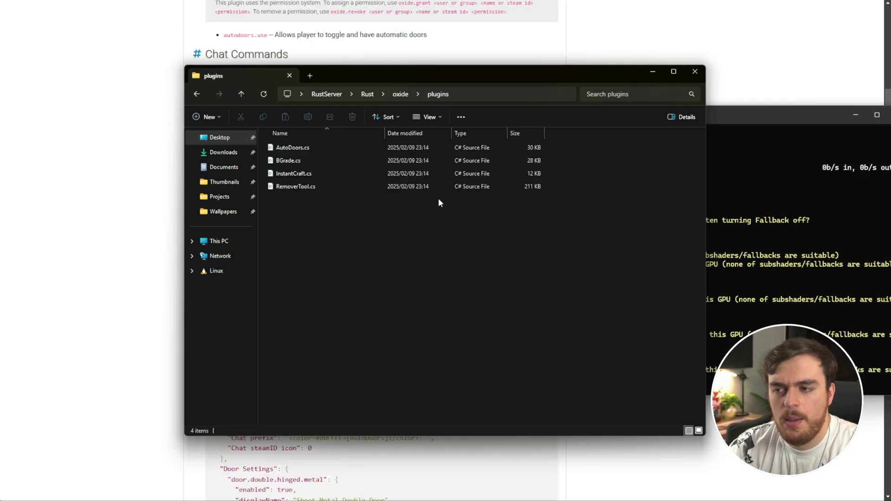
Go back to the oxide plugins folder and reload only the BGrade plugin with oxide.reload BGrade in the server console.
{"action": "key", "text": "alt+Left"}
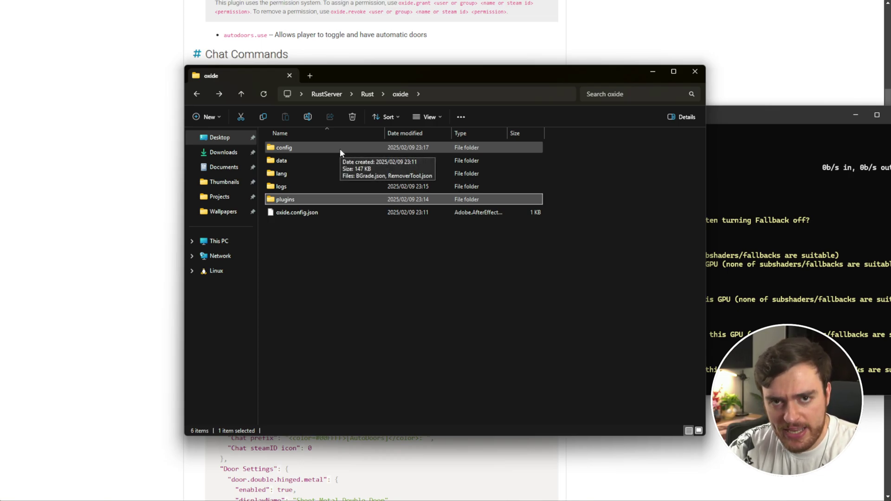
{"action": "double_click", "coordinate": [327, 201]}
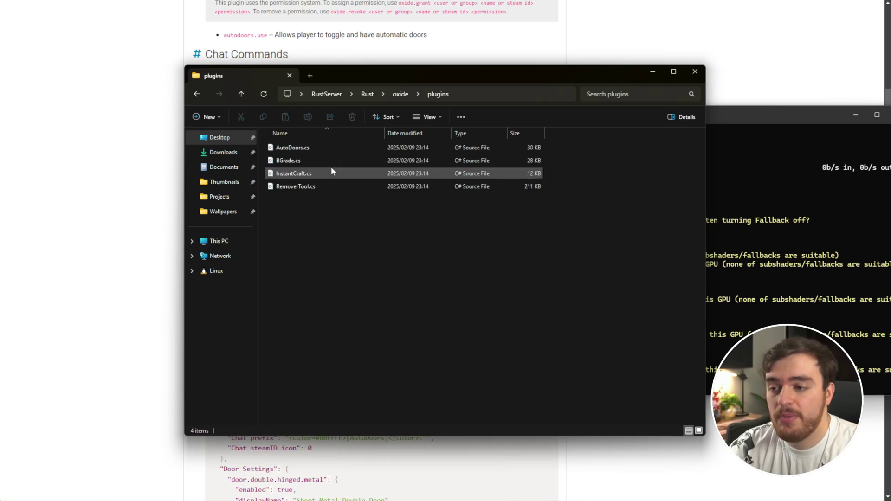
{"action": "left_click", "coordinate": [732, 122]}
{"action": "type", "text": "oxide.reload"}
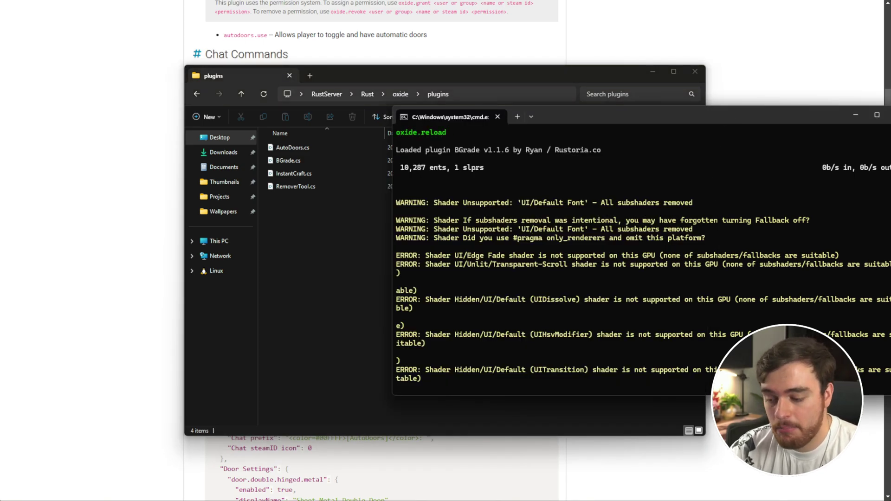
{"action": "type", "text": " BGrade"}
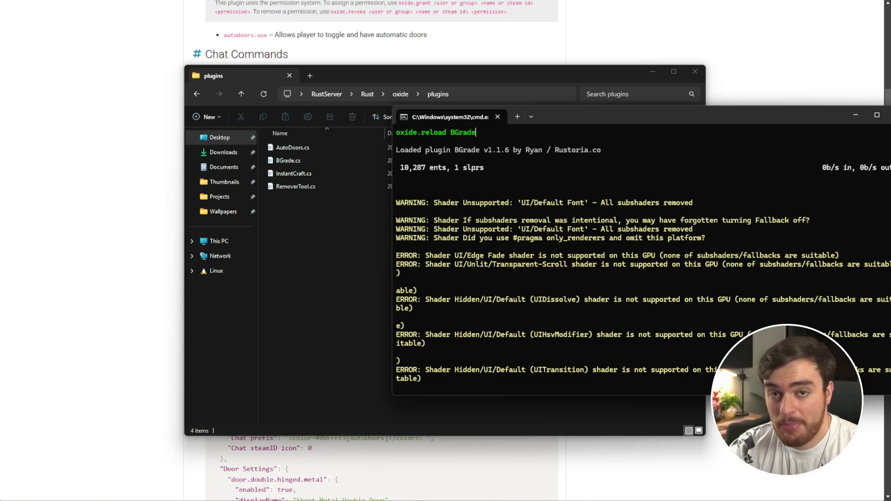
{"action": "key", "text": "Return"}
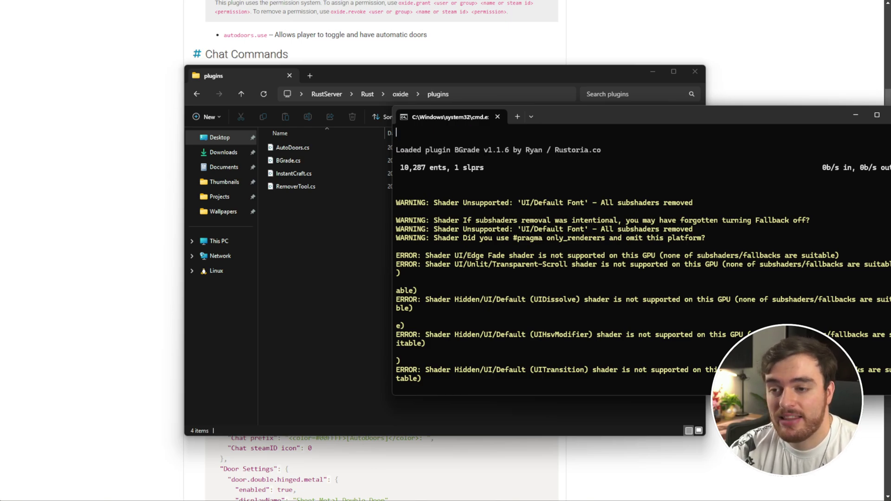
Check the oxide config folder for the BGrade configuration file alongside RemoverTool.json.
{"action": "left_click", "coordinate": [303, 162]}
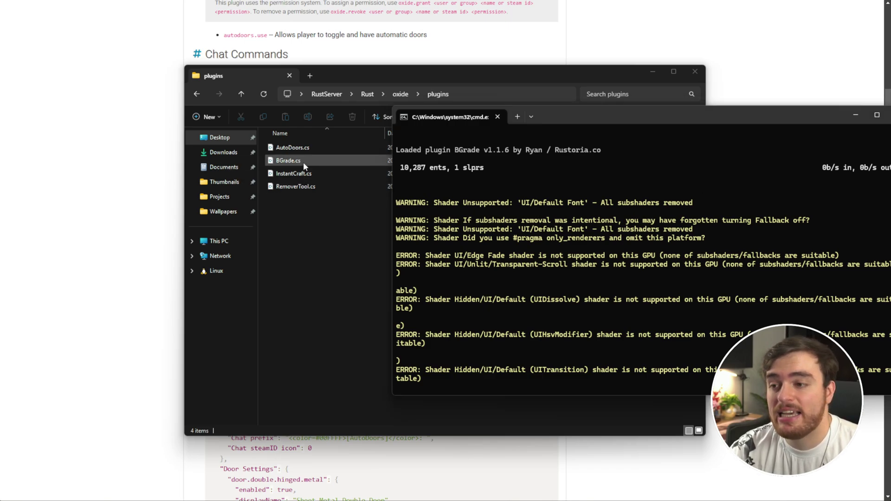
{"action": "key", "text": "alt+Left"}
{"action": "double_click", "coordinate": [316, 146]}
{"action": "left_click_drag", "start_coordinate": [367, 219], "coordinate": [282, 103]}
{"action": "left_click", "coordinate": [584, 292]}
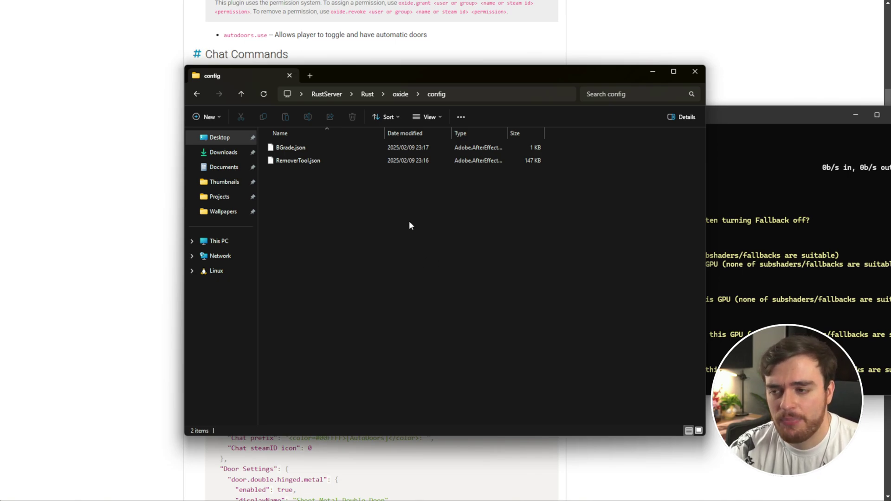
Return to the plugins folder for the plugin names and run oxide.reload InstantCraft and oxide.reload AutoDoors in the server console.
{"action": "key", "text": "alt+Up"}
{"action": "double_click", "coordinate": [322, 199]}
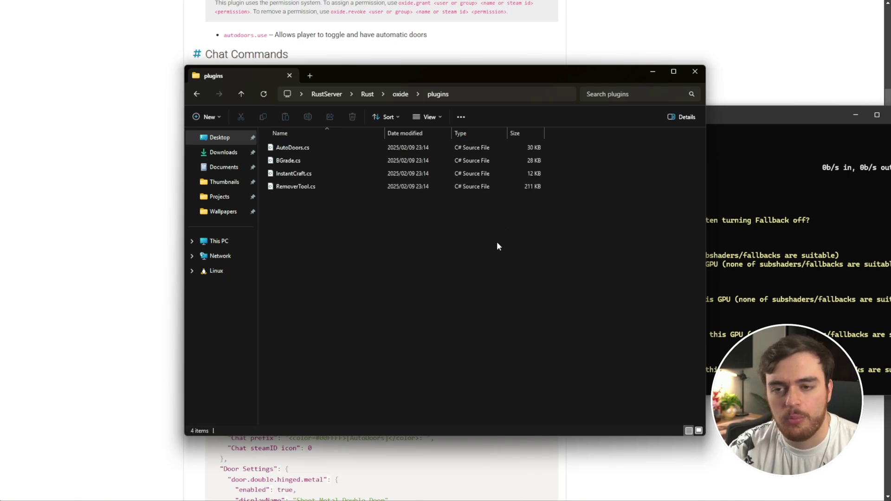
{"action": "left_click", "coordinate": [397, 186]}
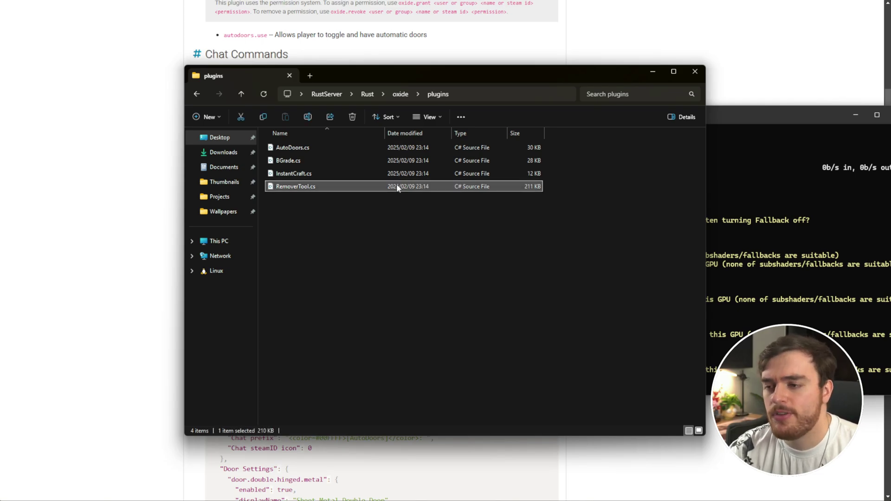
{"action": "left_click", "coordinate": [766, 185]}
{"action": "type", "text": "ox"}
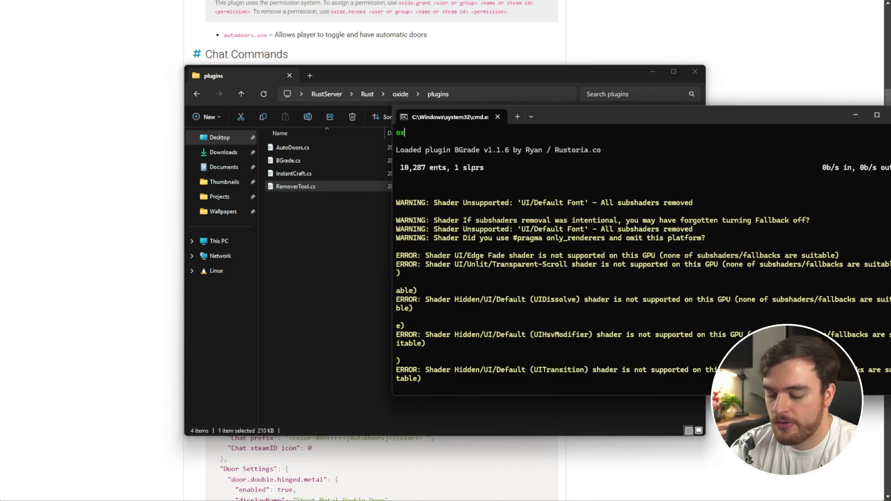
{"action": "type", "text": "ide.reload InstantCraft"}
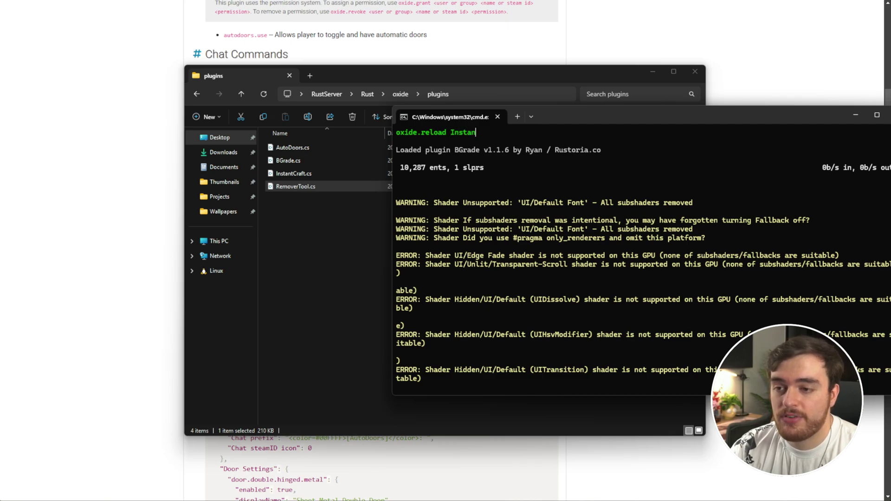
{"action": "key", "text": "Return"}
{"action": "type", "text": "oxi"}
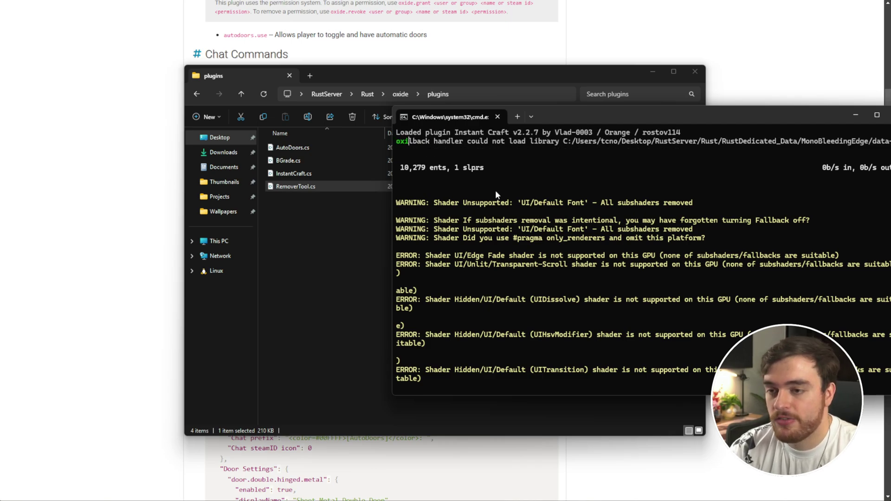
{"action": "type", "text": "de.reload AutoDoors"}
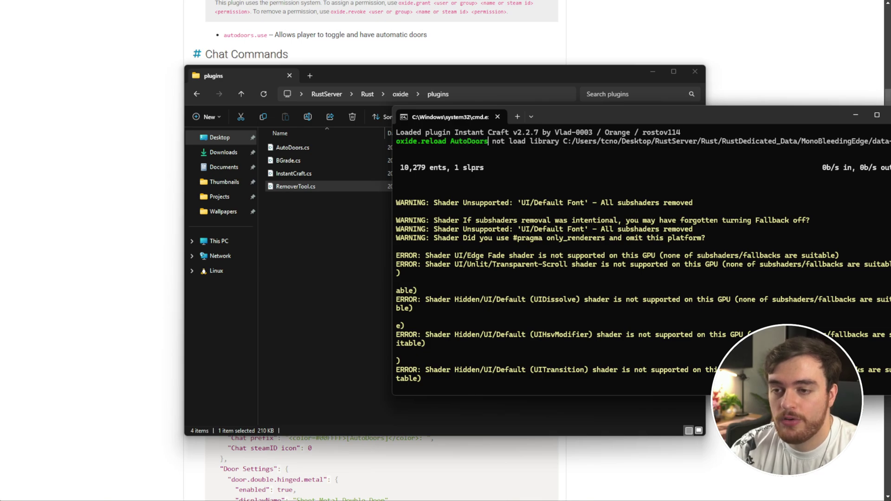
{"action": "key", "text": "Return"}
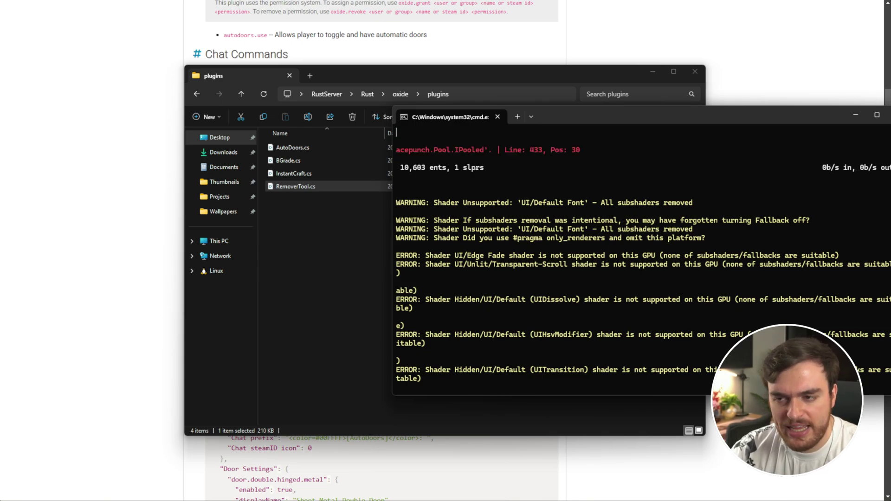
Reopen the oxide config folder to check the configuration files of the reloaded plugins, and minimize the server console.
{"action": "left_click", "coordinate": [336, 221]}
{"action": "left_click", "coordinate": [403, 96]}
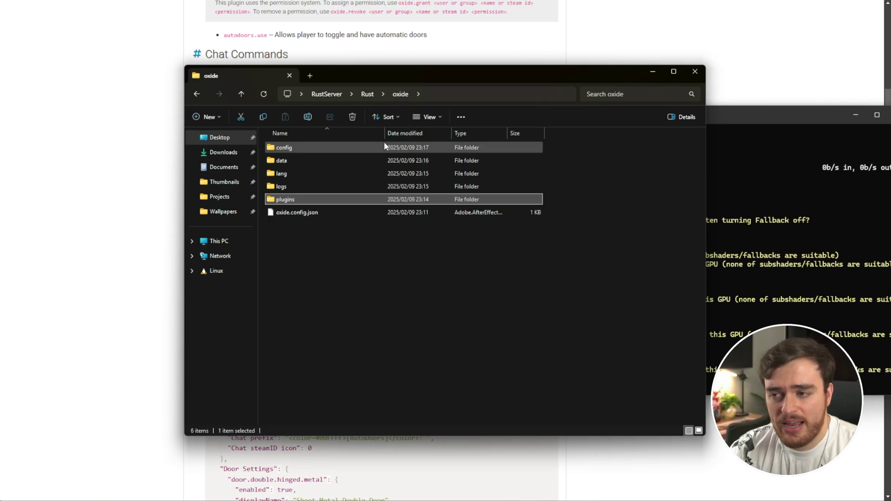
{"action": "double_click", "coordinate": [383, 145]}
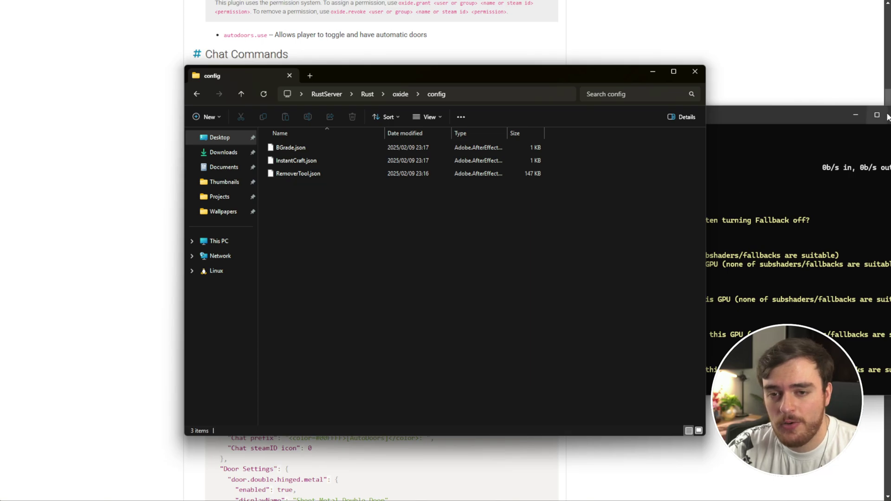
{"action": "left_click", "coordinate": [855, 115]}
{"action": "key", "text": "alt+Up"}
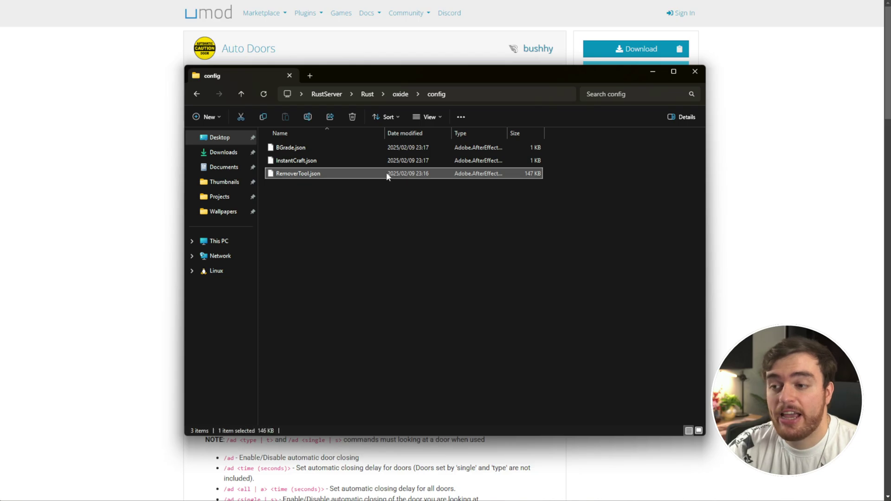
Open RemoverTool.json from the oxide config folder in Notepad and examine its permission, remove type and building price and refund settings.
{"action": "right_click", "coordinate": [339, 173]}
{"action": "left_click", "coordinate": [404, 223]}
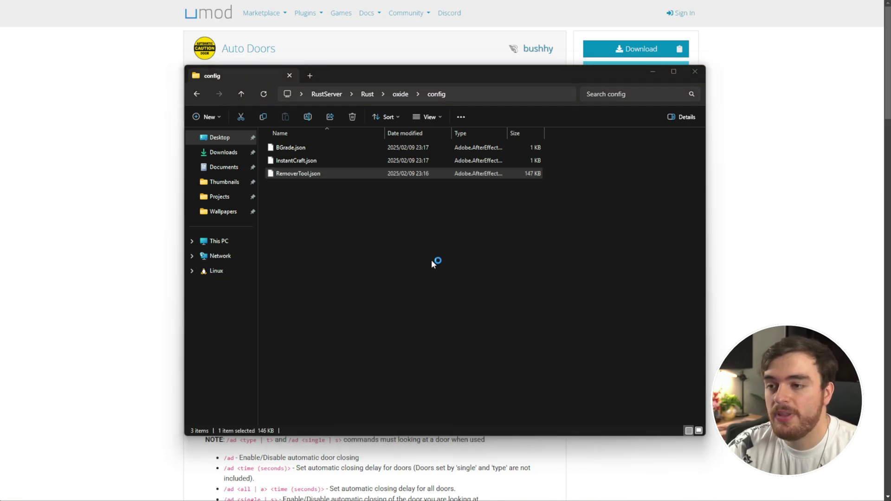
{"action": "left_click_drag", "start_coordinate": [554, 105], "coordinate": [841, 111]}
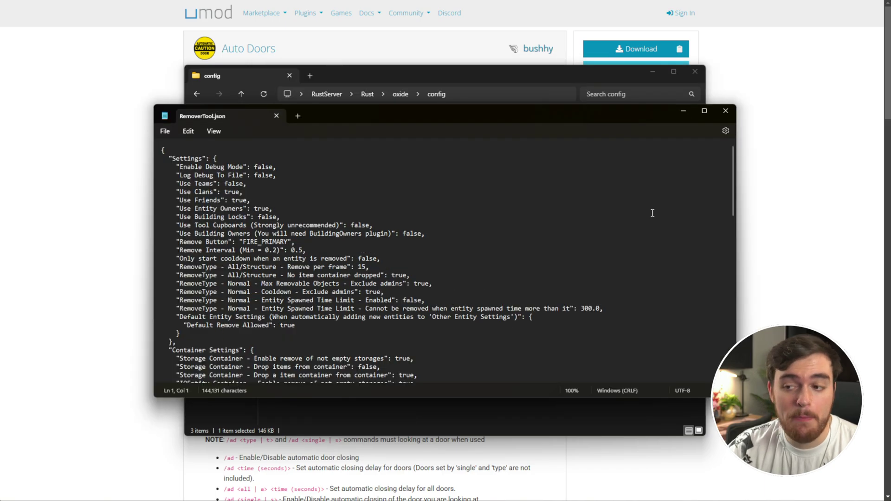
{"action": "scroll", "coordinate": [652, 213], "scroll_direction": "down", "scroll_amount": 12}
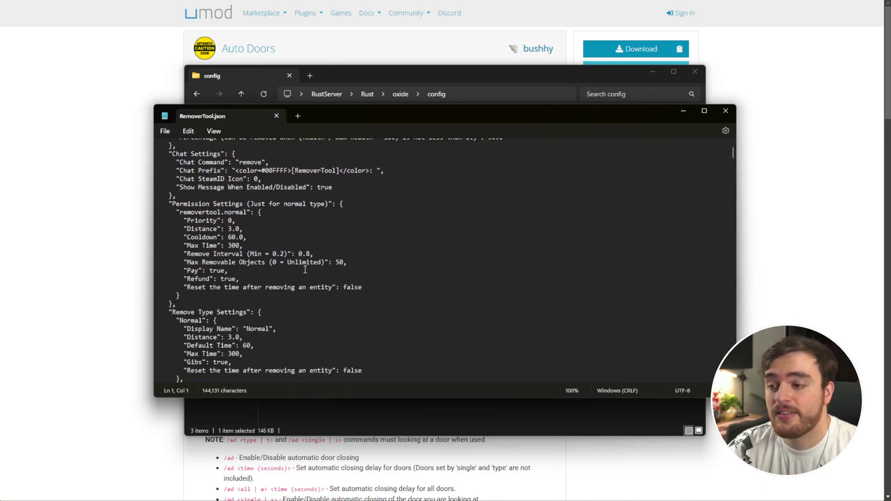
{"action": "left_click_drag", "start_coordinate": [256, 244], "coordinate": [167, 237]}
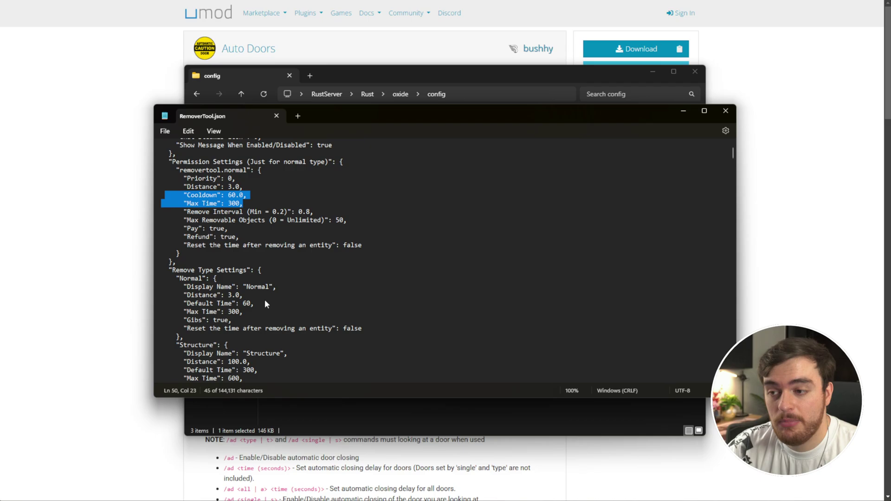
{"action": "scroll", "coordinate": [266, 304], "scroll_direction": "down", "scroll_amount": 20}
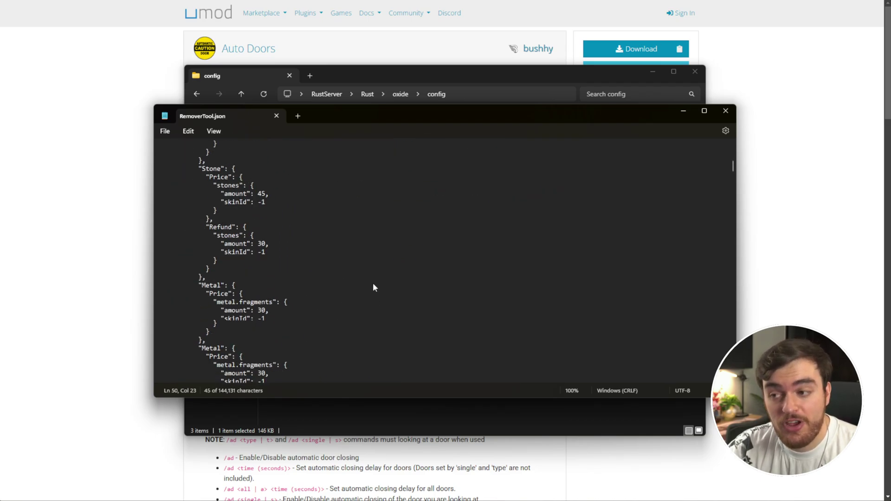
{"action": "scroll", "coordinate": [374, 287], "scroll_direction": "down", "scroll_amount": 15}
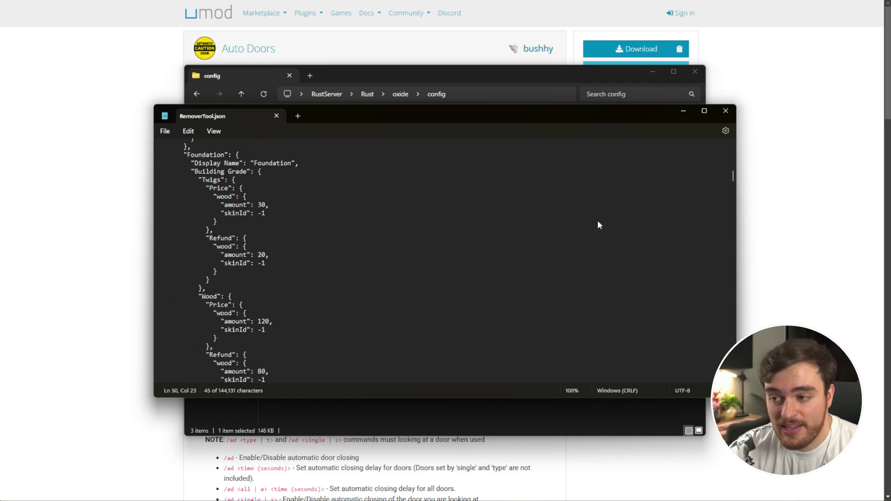
{"action": "scroll", "coordinate": [597, 224], "scroll_direction": "down", "scroll_amount": 10}
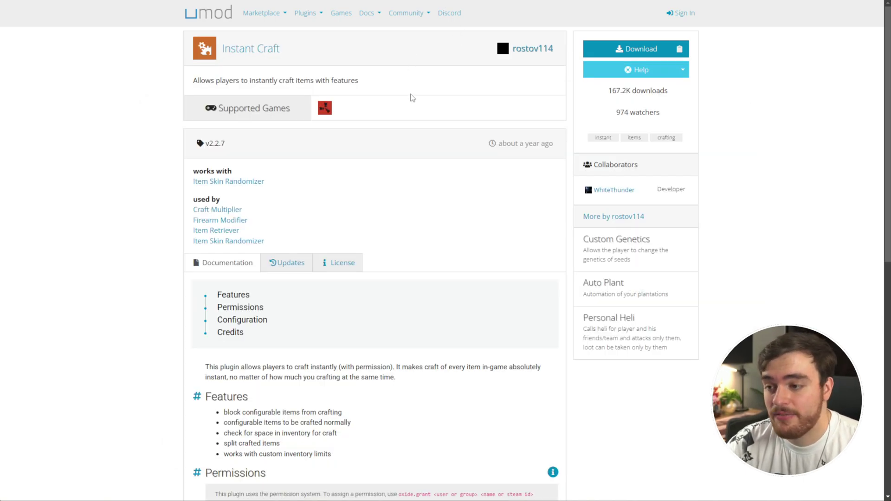
{"action": "scroll", "coordinate": [411, 140], "scroll_direction": "down", "scroll_amount": 2}
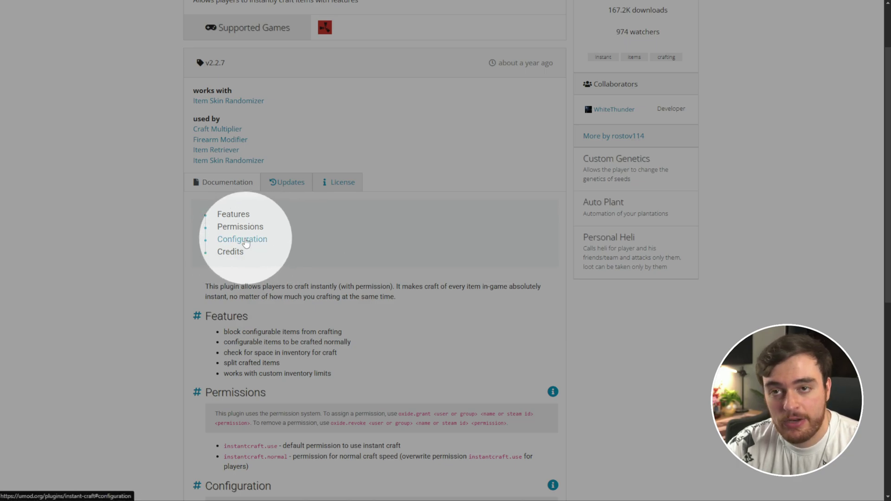
Go to the Configuration section of the Instant Craft plugin documentation on uMod and review its example settings.
{"action": "left_click", "coordinate": [254, 240]}
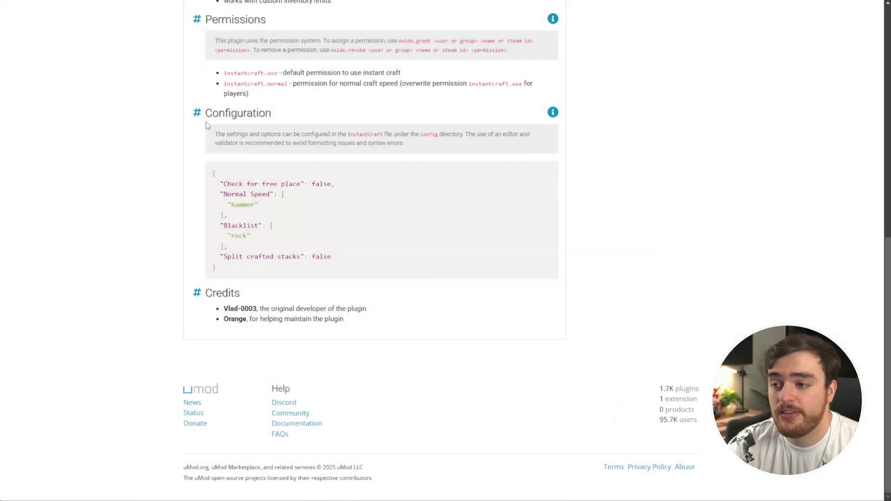
{"action": "left_click_drag", "start_coordinate": [207, 126], "coordinate": [358, 286]}
{"action": "left_click", "coordinate": [398, 265]}
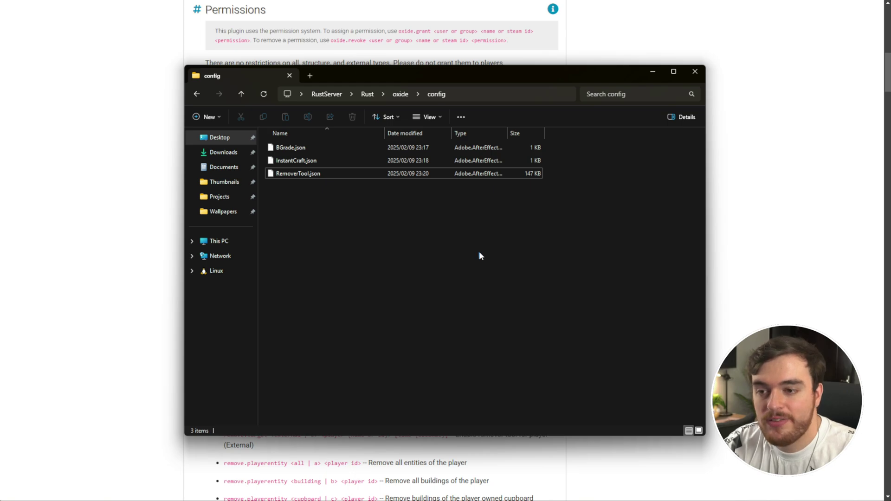
Return to the oxide plugins folder, delete AutoDoors.cs and select all the remaining plugin files.
{"action": "left_click_drag", "start_coordinate": [490, 245], "coordinate": [534, 252]}
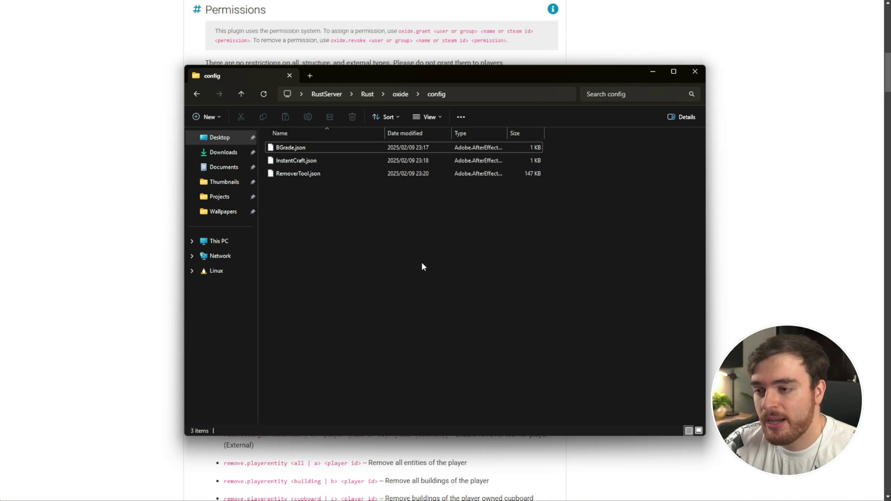
{"action": "key", "text": "alt+Left"}
{"action": "left_click", "coordinate": [330, 145]}
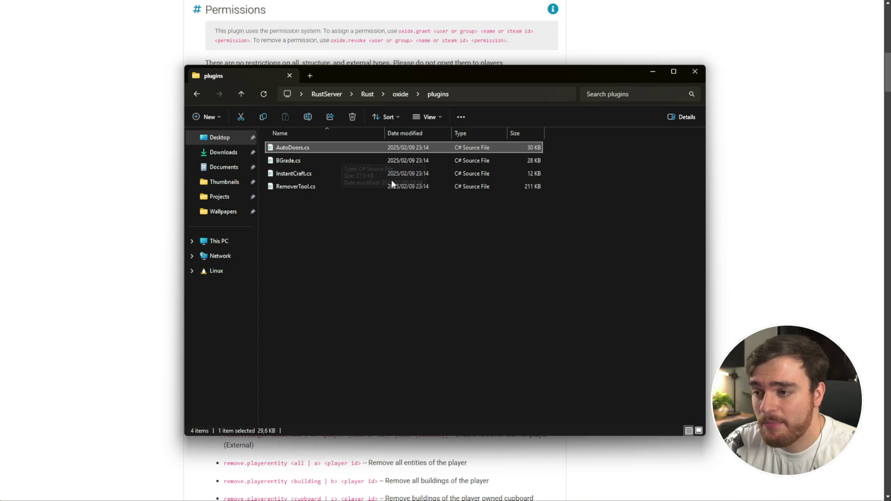
{"action": "key", "text": "Delete"}
{"action": "left_click_drag", "start_coordinate": [404, 229], "coordinate": [344, 177]}
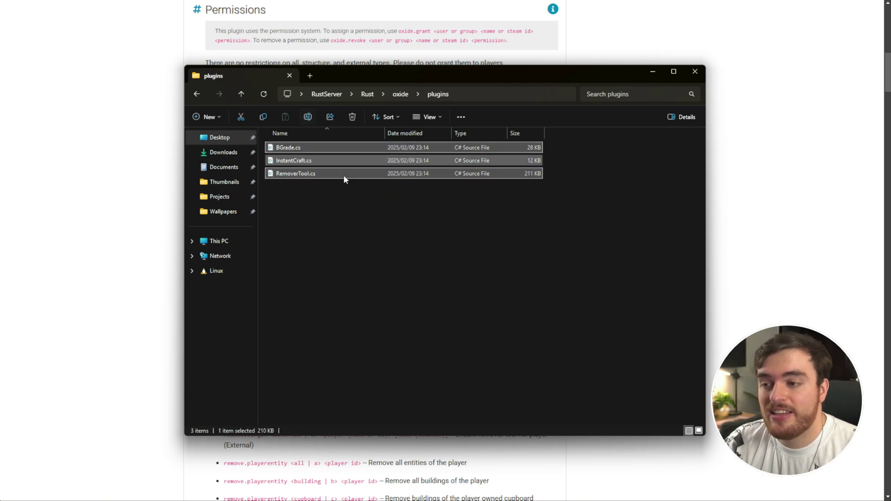
{"action": "key", "text": "ctrl+a"}
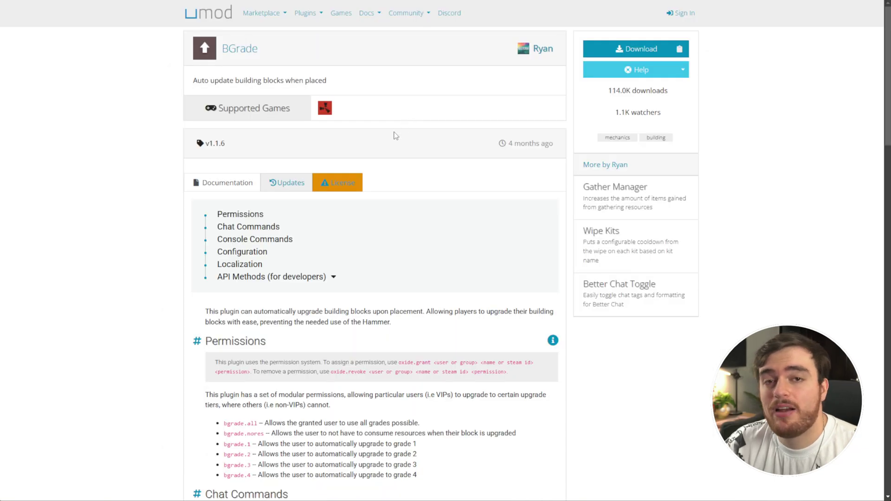
Examine the Permissions and Chat Commands sections of the BGrade documentation, including bgrade.all and the per-grade permissions.
{"action": "left_click", "coordinate": [226, 214]}
{"action": "left_click_drag", "start_coordinate": [379, 254], "coordinate": [224, 198]}
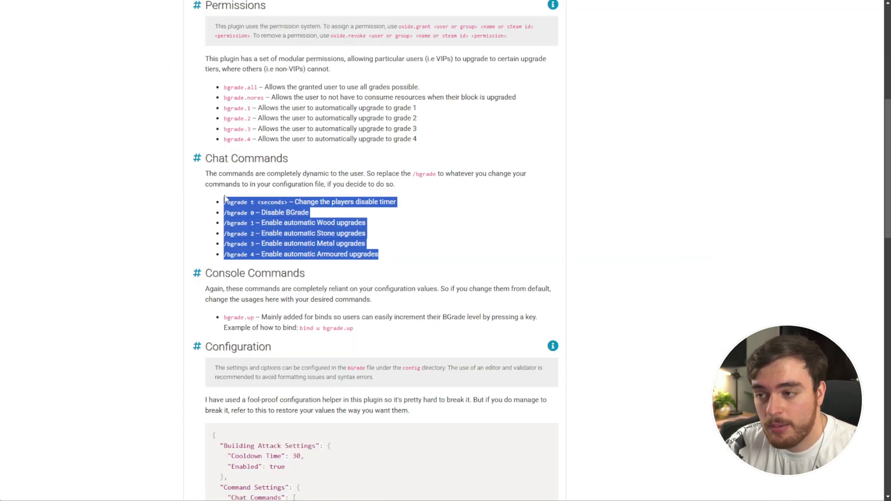
{"action": "left_click_drag", "start_coordinate": [215, 87], "coordinate": [456, 143]}
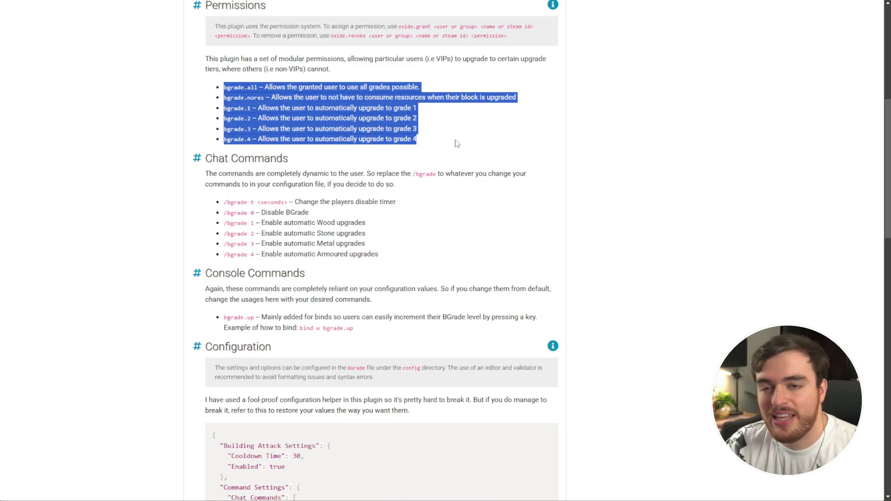
{"action": "left_click", "coordinate": [398, 115]}
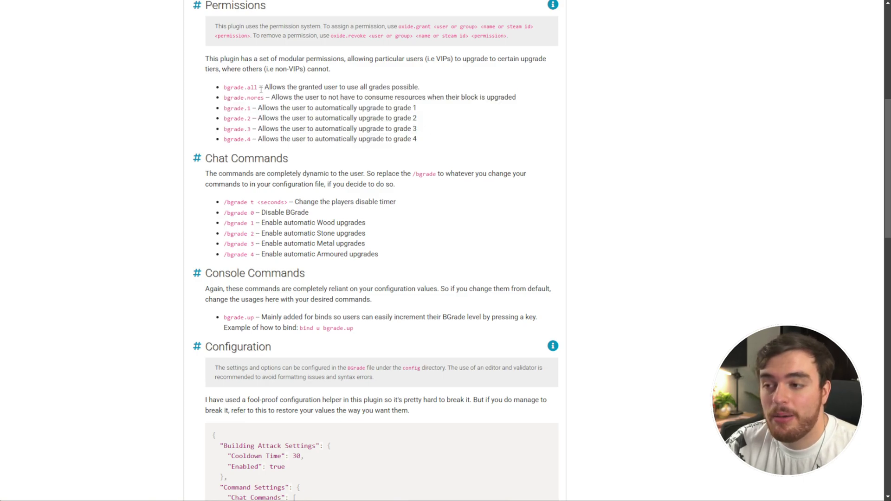
{"action": "left_click_drag", "start_coordinate": [260, 88], "coordinate": [222, 89]}
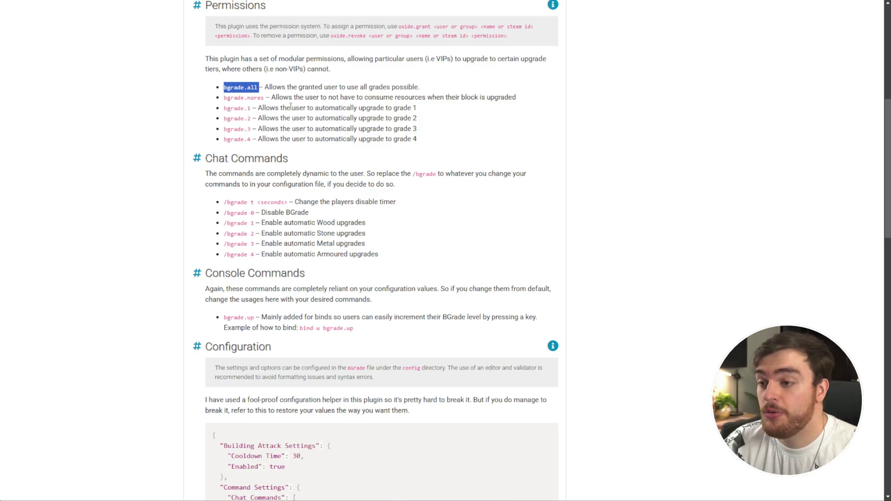
{"action": "left_click_drag", "start_coordinate": [262, 117], "coordinate": [212, 130]}
{"action": "left_click", "coordinate": [381, 135]}
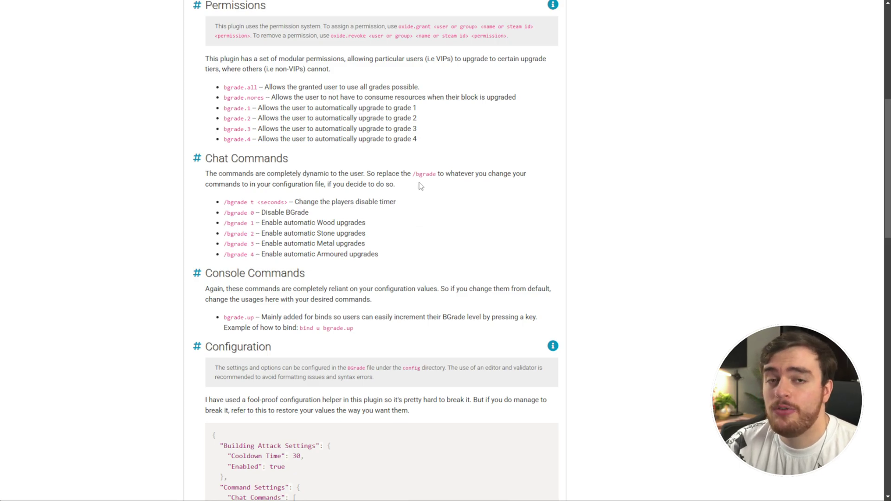
Study the oxide.grant and oxide.revoke syntax for users, groups, names or Steam IDs and permissions in the BGrade documentation.
{"action": "left_click_drag", "start_coordinate": [423, 140], "coordinate": [430, 75]}
{"action": "scroll", "coordinate": [380, 79], "scroll_direction": "up", "scroll_amount": 1}
{"action": "left_click_drag", "start_coordinate": [436, 74], "coordinate": [473, 77]}
{"action": "left_click", "coordinate": [464, 83]}
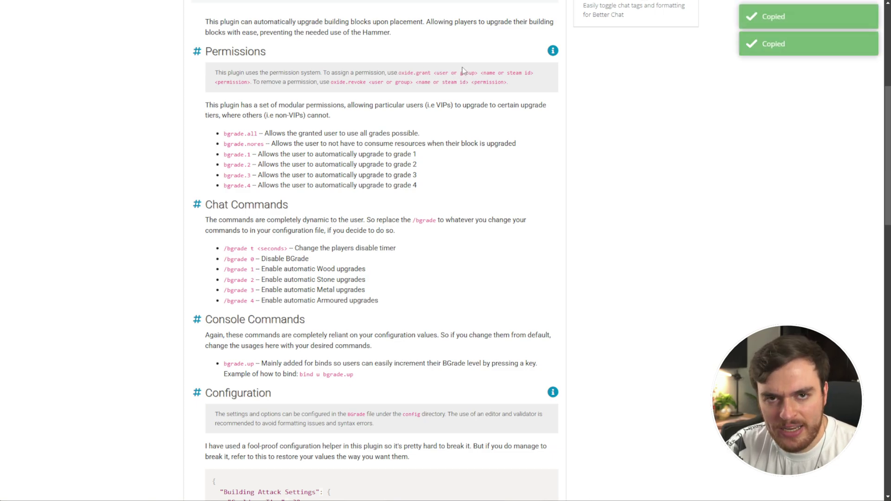
{"action": "left_click_drag", "start_coordinate": [444, 76], "coordinate": [501, 76]}
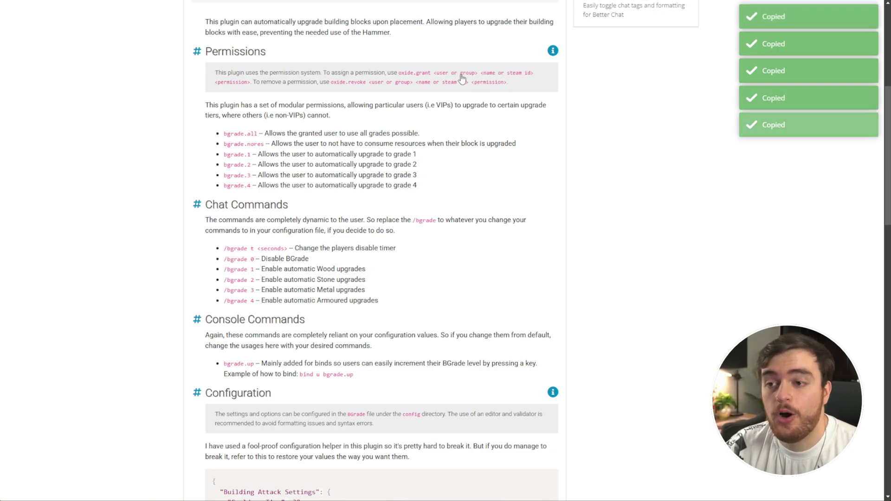
{"action": "left_click_drag", "start_coordinate": [436, 73], "coordinate": [464, 75]}
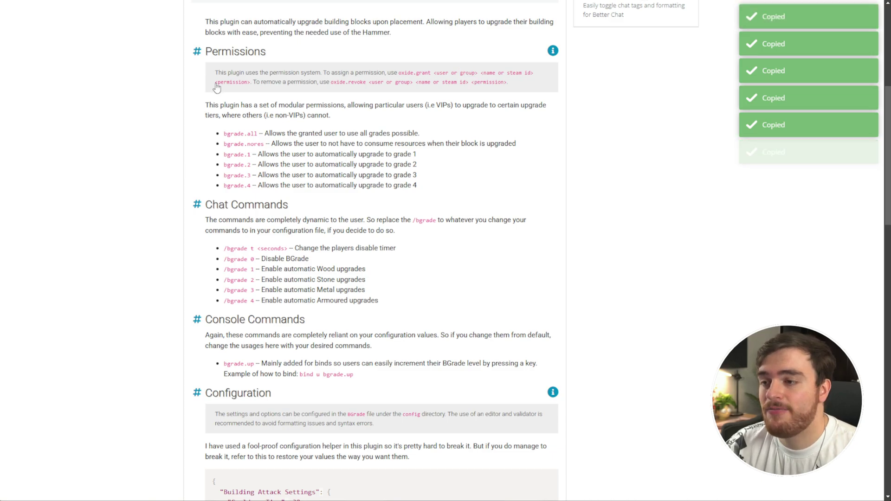
{"action": "left_click_drag", "start_coordinate": [214, 83], "coordinate": [469, 88]}
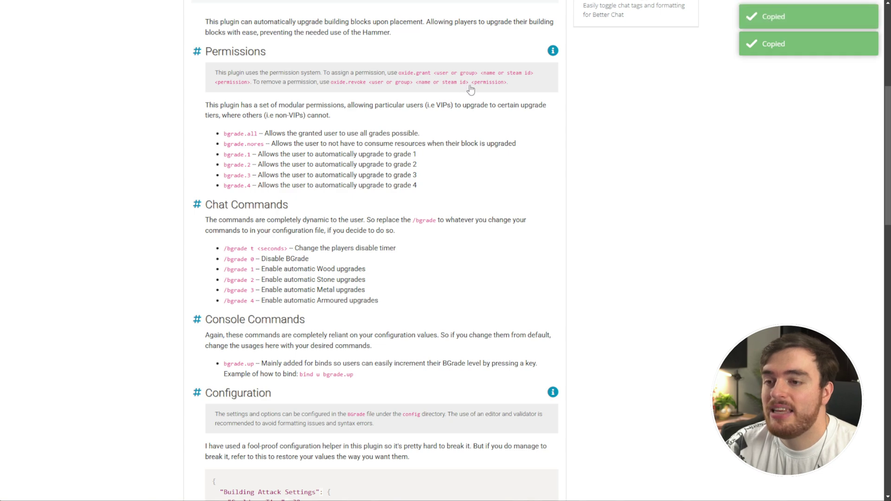
{"action": "left_click_drag", "start_coordinate": [496, 87], "coordinate": [507, 87]}
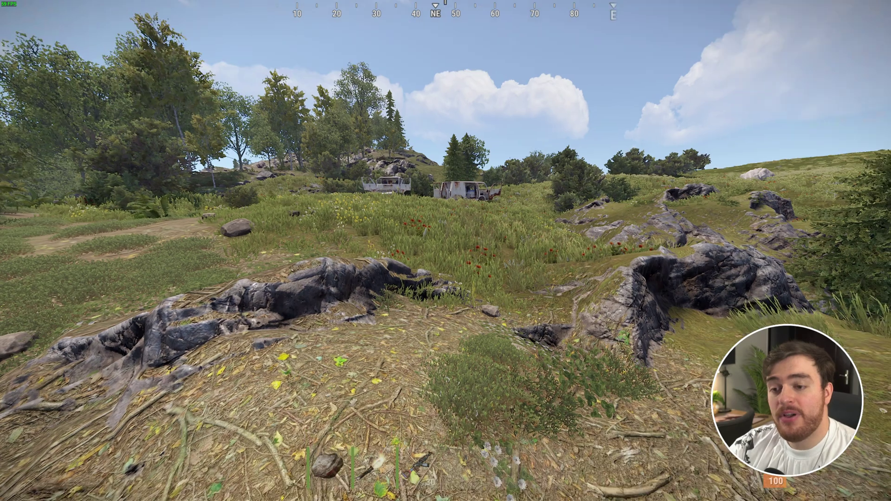
Switch to the Rust game and spawn a Building Plan, a Tool Cupboard, 3000 Wood and 2000 High Quality Metal from the item list.
{"action": "key", "text": "F1"}
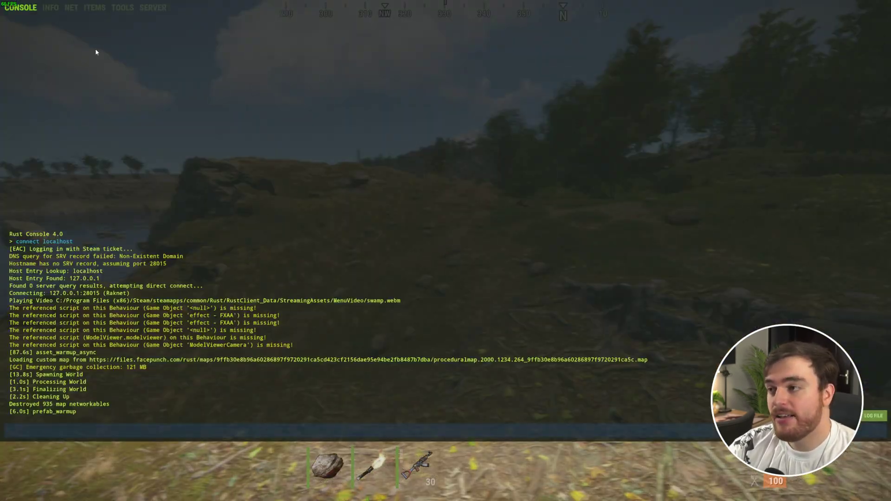
{"action": "left_click", "coordinate": [94, 7]}
{"action": "left_click", "coordinate": [159, 56]}
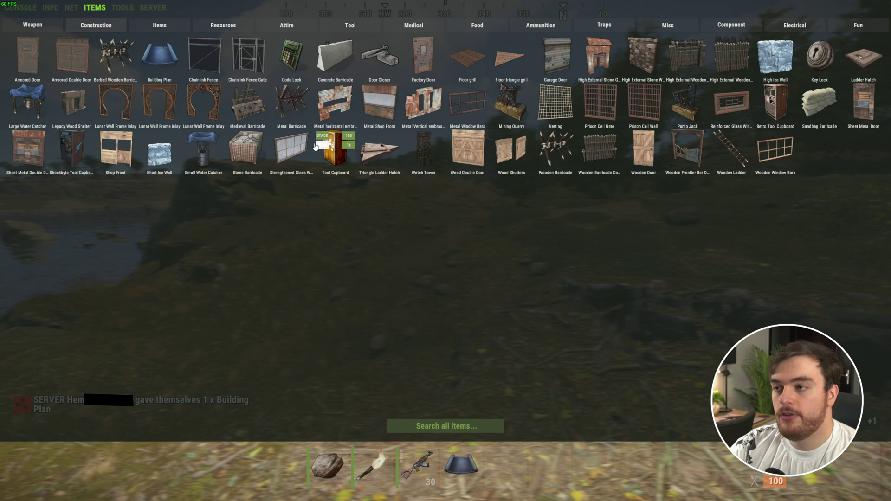
{"action": "left_click", "coordinate": [314, 147]}
{"action": "left_click", "coordinate": [223, 25]}
{"action": "left_click", "coordinate": [659, 101]}
{"action": "left_click", "coordinate": [660, 102]}
{"action": "left_click", "coordinate": [660, 101]}
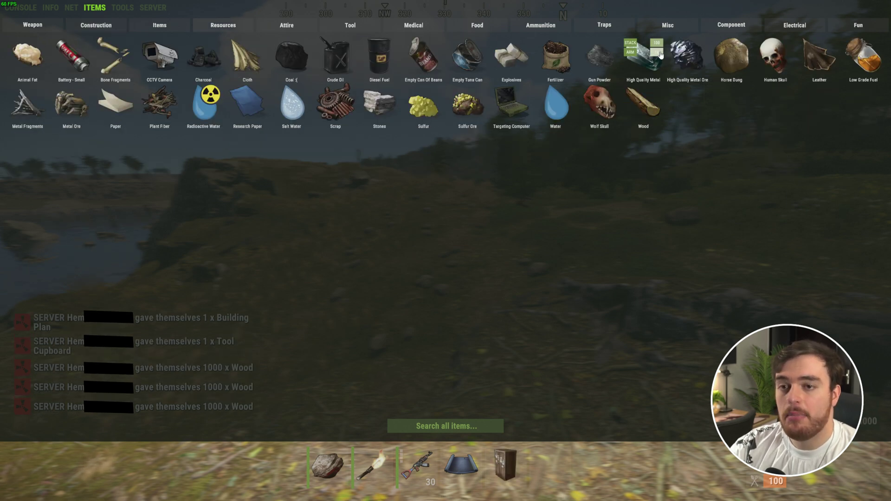
{"action": "left_click", "coordinate": [659, 53]}
{"action": "left_click", "coordinate": [659, 53]}
Place adjoining twig foundations with the building plan and put the tool cupboard on one of them.
{"action": "key", "text": "F1"}
{"action": "key", "text": "4"}
{"action": "left_click", "coordinate": [446, 251]}
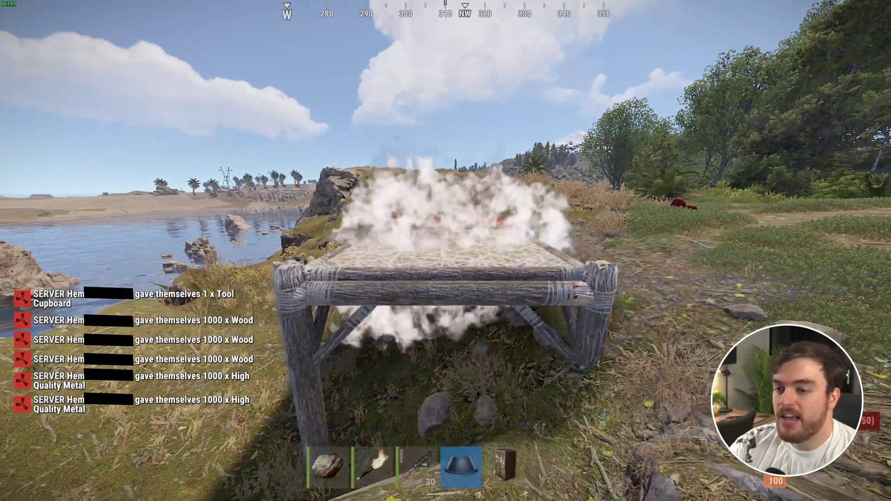
{"action": "left_click", "coordinate": [445, 250]}
{"action": "key", "text": "5"}
{"action": "left_click", "coordinate": [446, 250]}
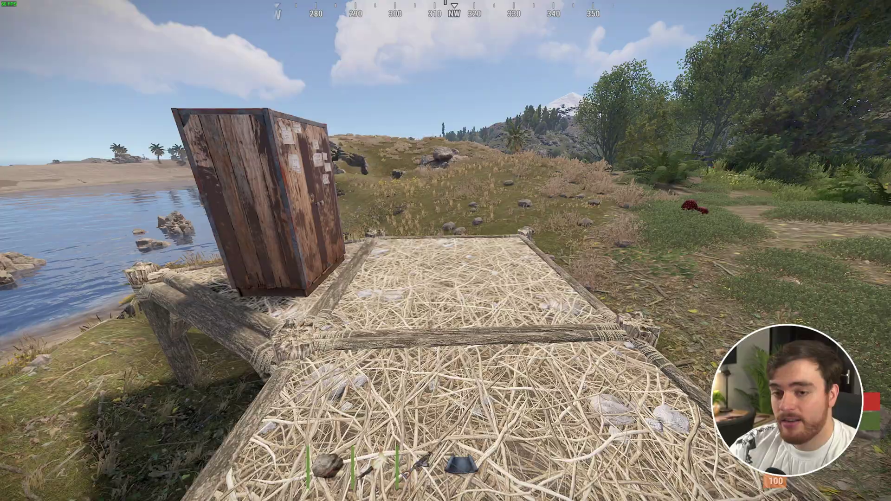
Equip the building plan again and send the command /bgrade 4 in global chat.
{"action": "key", "text": "3"}
{"action": "key", "text": "4"}
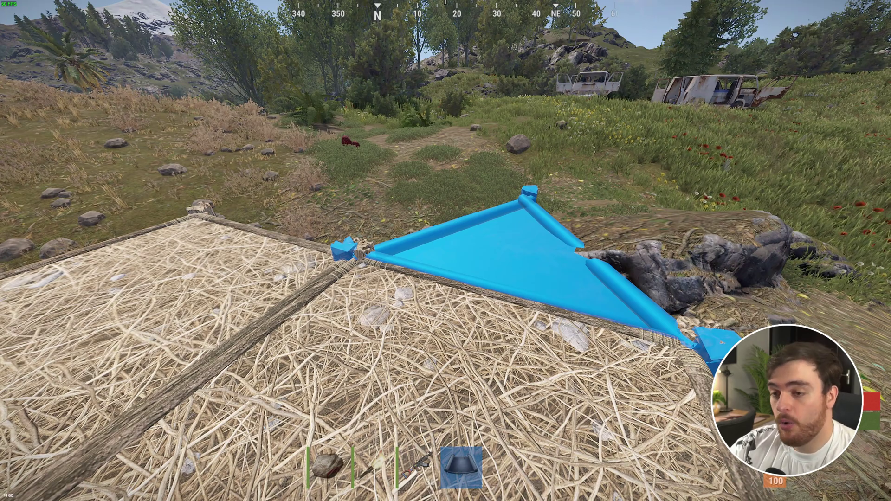
{"action": "key", "text": "Return"}
{"action": "type", "text": "/"}
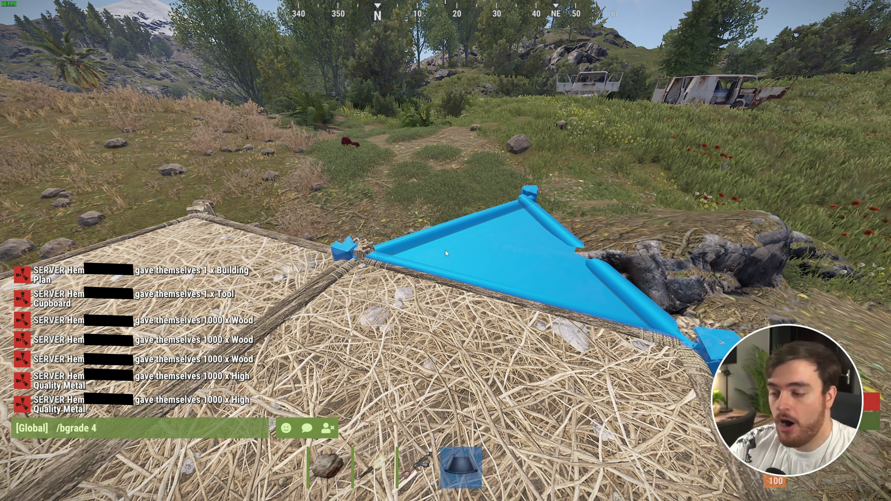
{"action": "type", "text": "bgrade 4"}
{"action": "key", "text": "Return"}
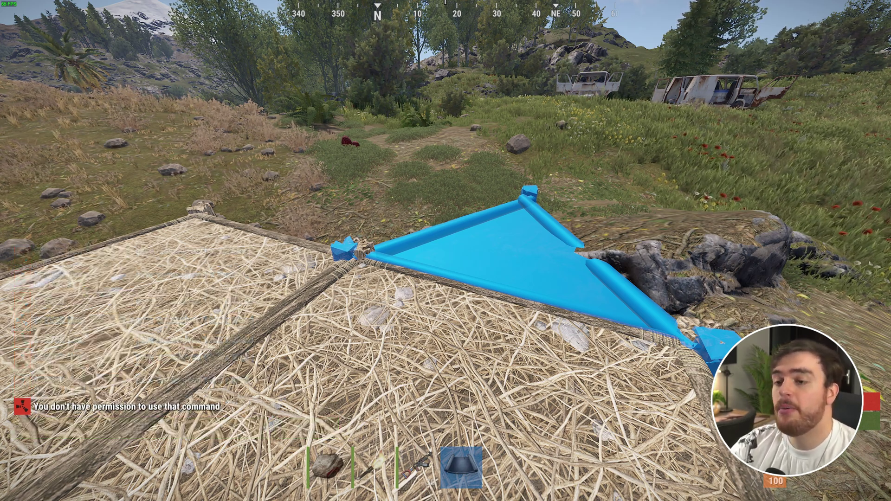
Spawn 1000 Sulfur three times from the item list and drop all three stacks out of the inventory.
{"action": "key", "text": "F1"}
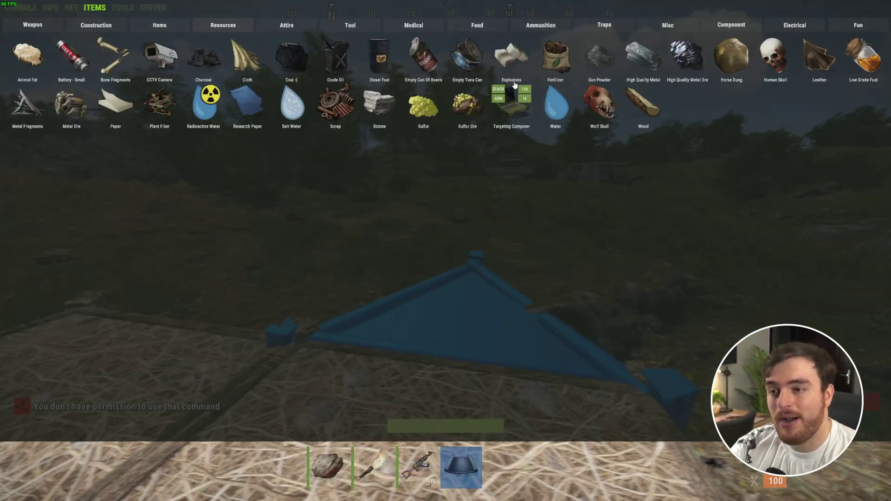
{"action": "key", "text": "F1"}
{"action": "key", "text": "Tab"}
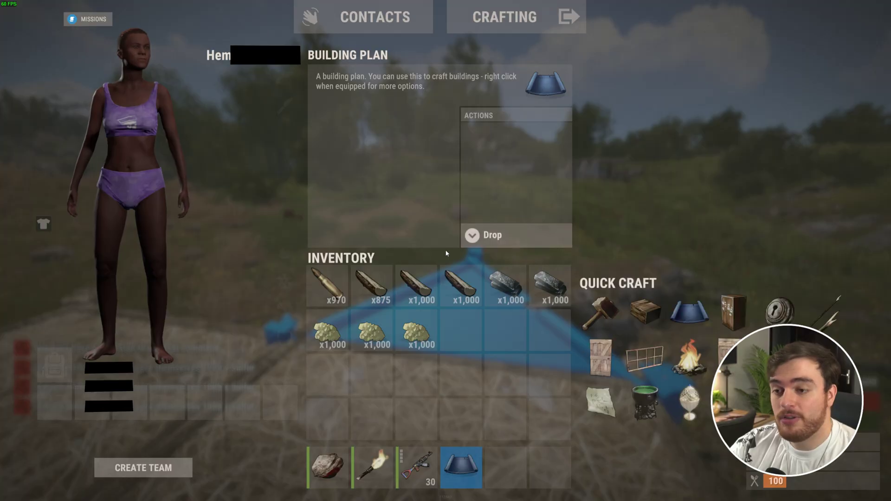
{"action": "left_click_drag", "start_coordinate": [417, 332], "coordinate": [696, 209]}
{"action": "left_click_drag", "start_coordinate": [375, 335], "coordinate": [696, 209]}
{"action": "left_click_drag", "start_coordinate": [330, 332], "coordinate": [698, 201]}
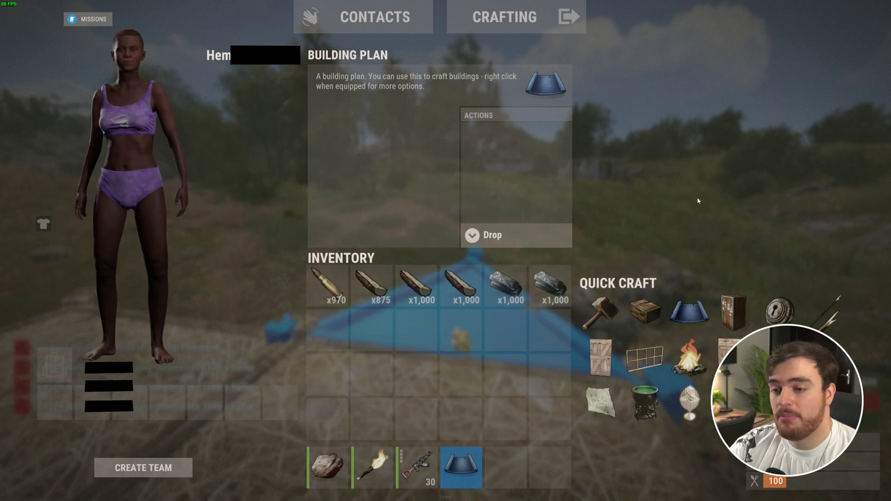
{"action": "key", "text": "Tab"}
{"action": "key", "text": "a"}
{"action": "key", "text": "w"}
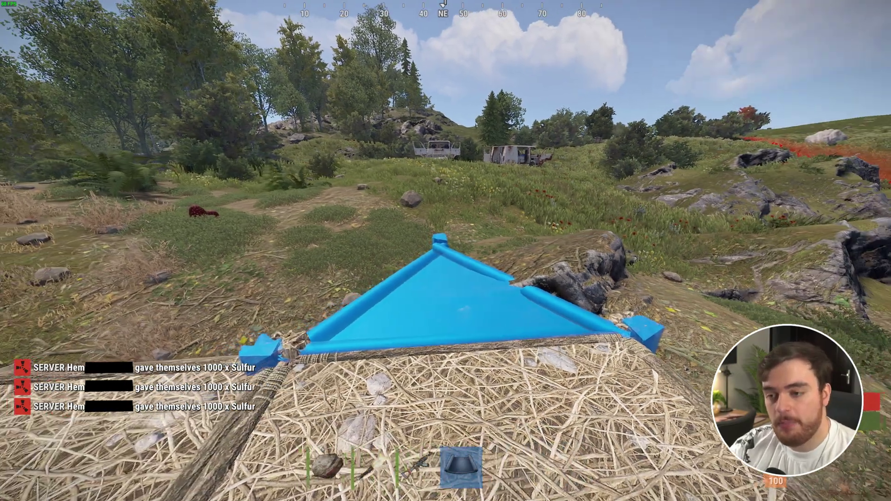
{"action": "key", "text": "a"}
{"action": "key", "text": "a"}
{"action": "key", "text": "w"}
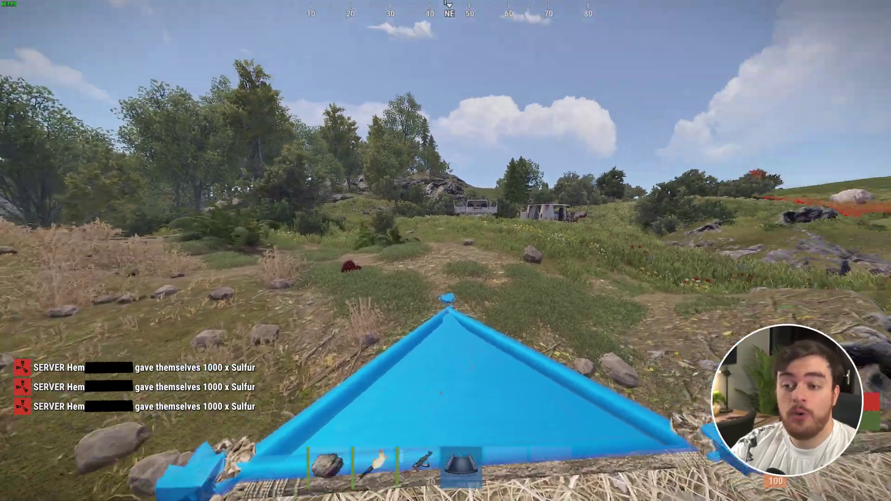
{"action": "key", "text": "s"}
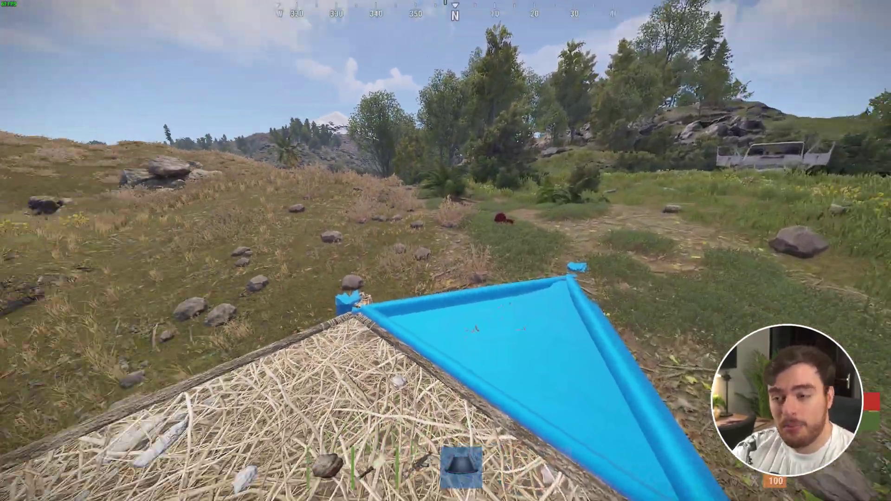
{"action": "key", "text": "s"}
{"action": "key", "text": "s"}
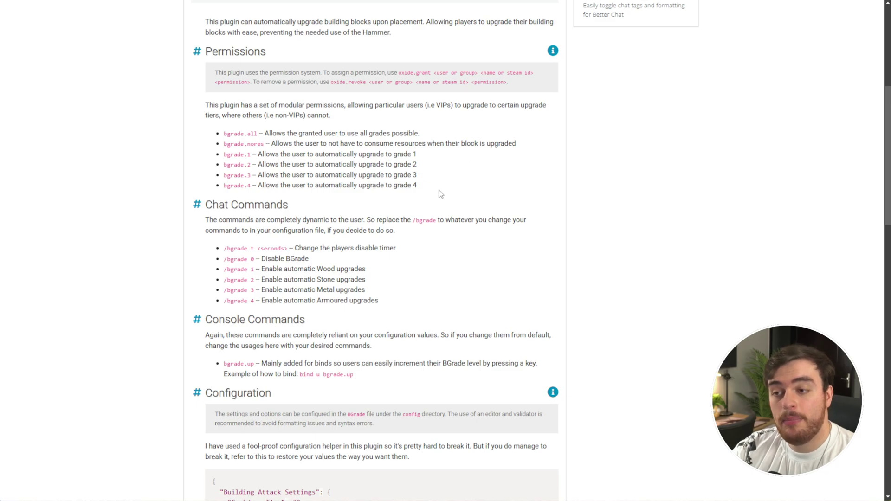
Copy bgrade.all from the plugin's permission list and grant it to the player with oxide.grant user in the server console.
{"action": "left_click_drag", "start_coordinate": [434, 189], "coordinate": [222, 137]}
{"action": "key", "text": "ctrl+c"}
{"action": "left_click", "coordinate": [274, 142]}
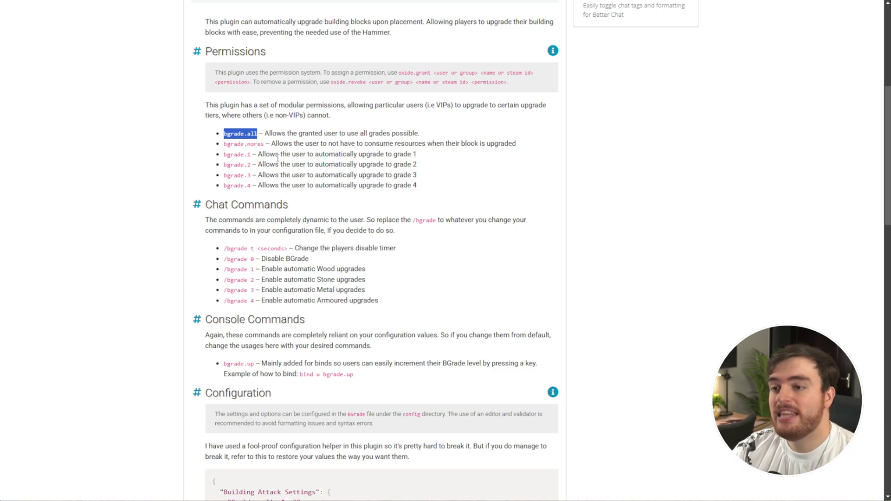
{"action": "key", "text": "alt+Tab"}
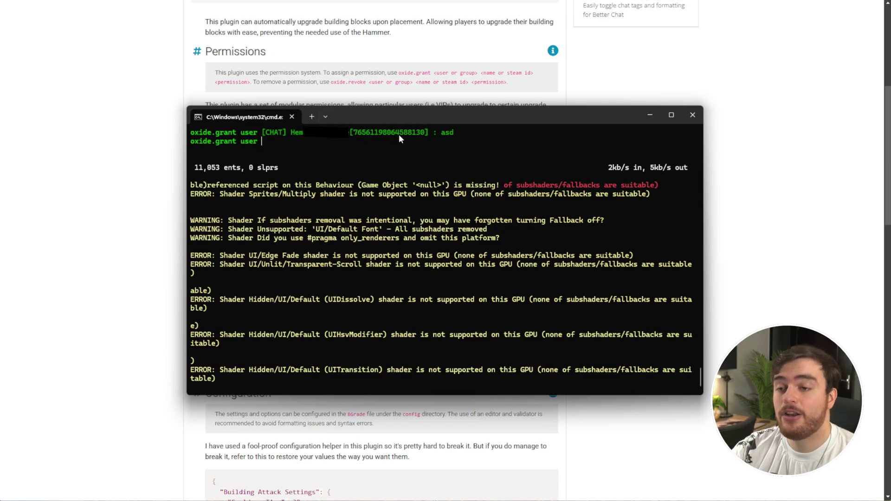
{"action": "type", "text": "Hem"}
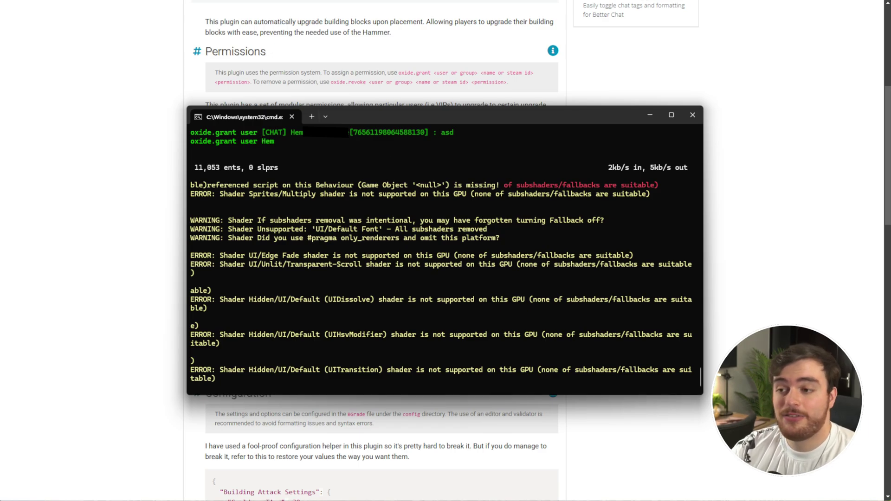
{"action": "key", "text": "ctrl+v"}
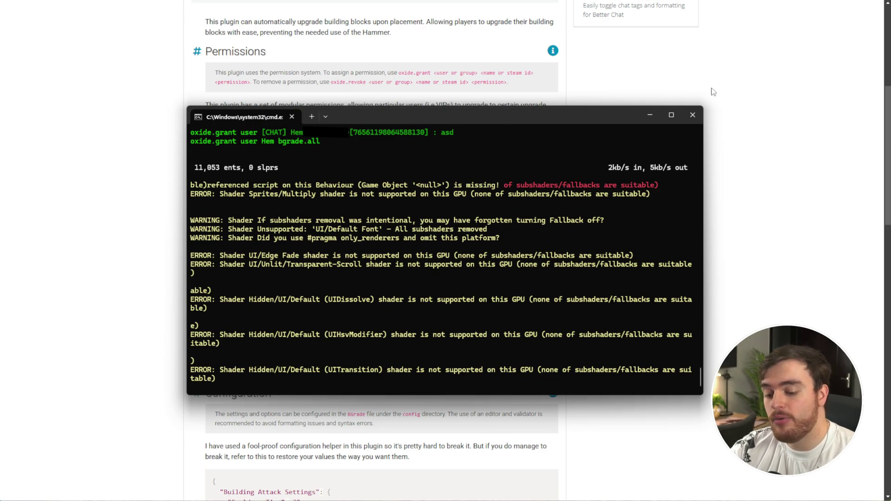
{"action": "key", "text": "Return"}
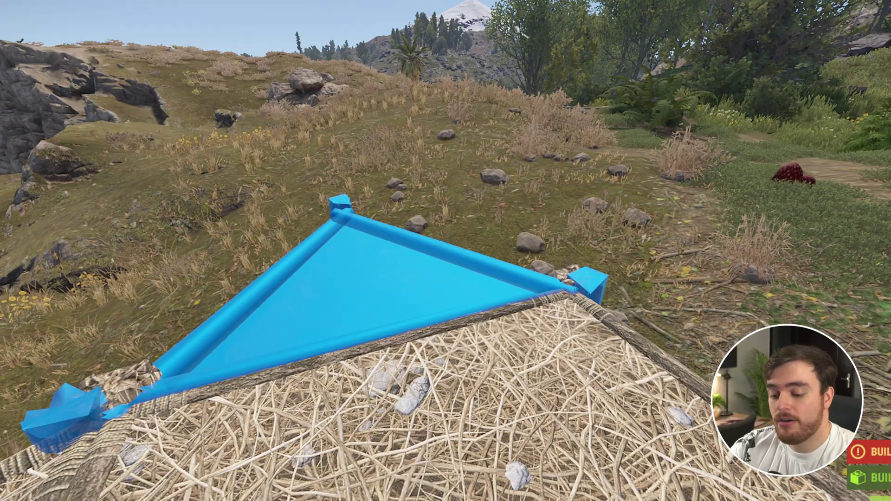
Switch to the Rust game, send /bgrade 4 in chat and place triangle foundations beside the twig floor.
{"action": "key", "text": "Return"}
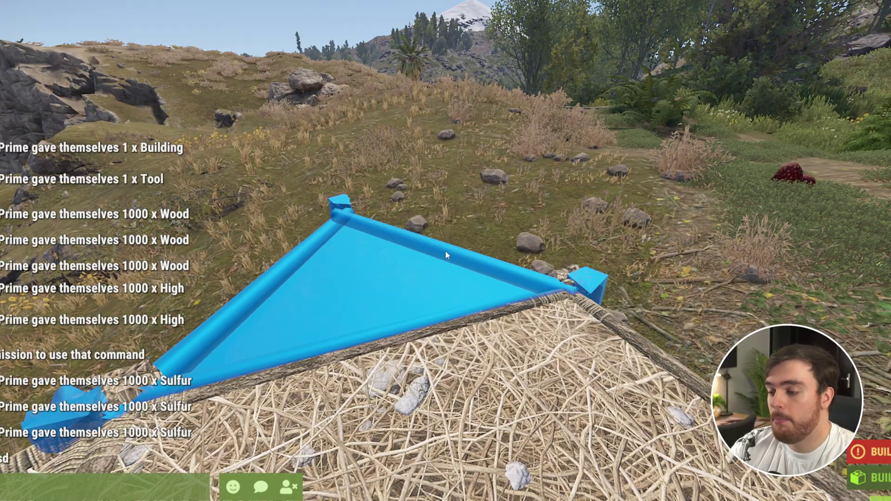
{"action": "key", "text": "Return"}
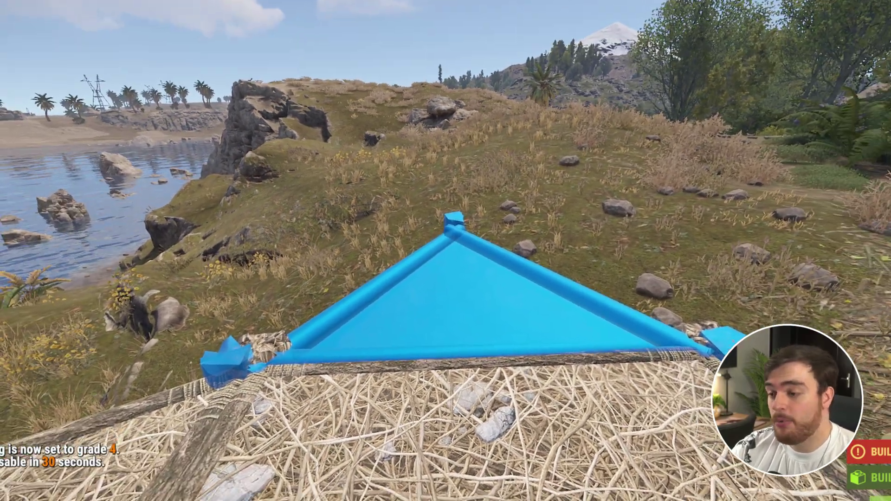
{"action": "left_click", "coordinate": [446, 250]}
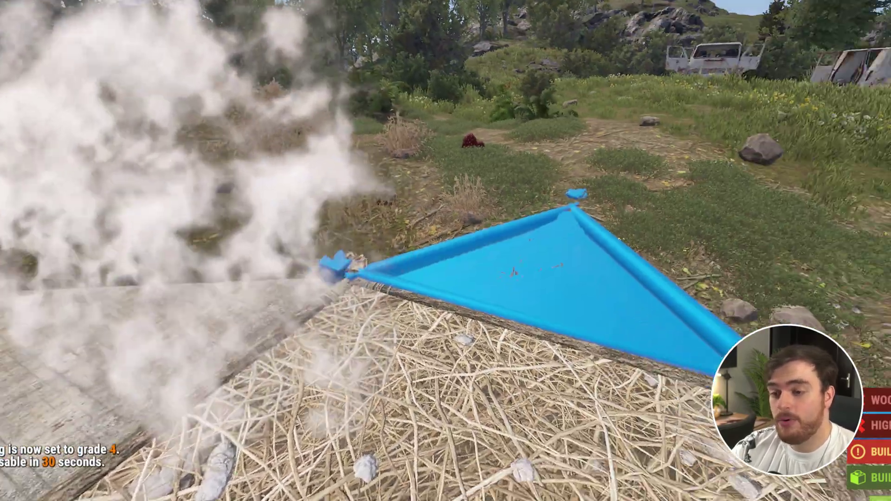
{"action": "left_click", "coordinate": [446, 250]}
Choose the wall in the building plan, place walls around the triangle foundation and equip the rock.
{"action": "right_click", "coordinate": [445, 250]}
{"action": "left_click", "coordinate": [538, 414]}
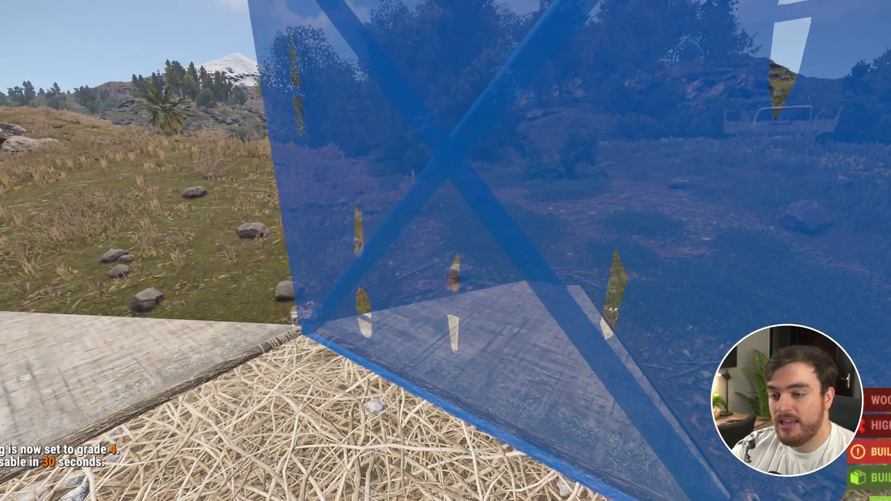
{"action": "left_click", "coordinate": [445, 250]}
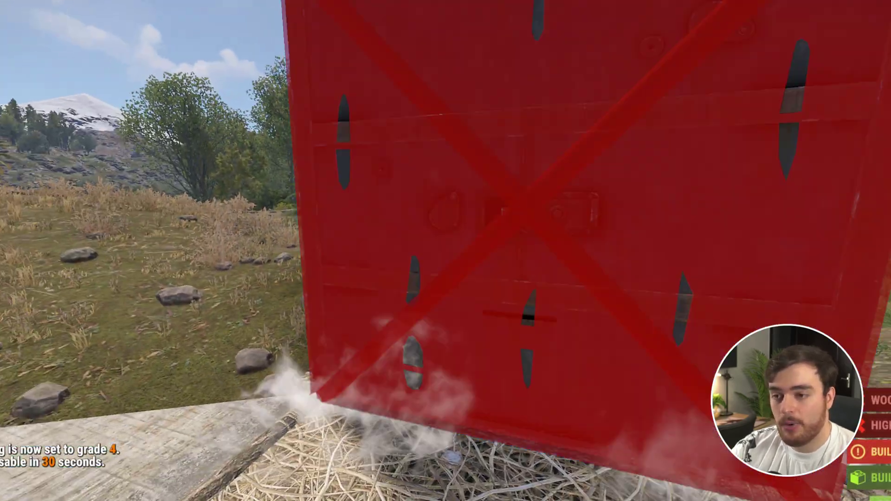
{"action": "key", "text": "1"}
{"action": "key", "text": "s"}
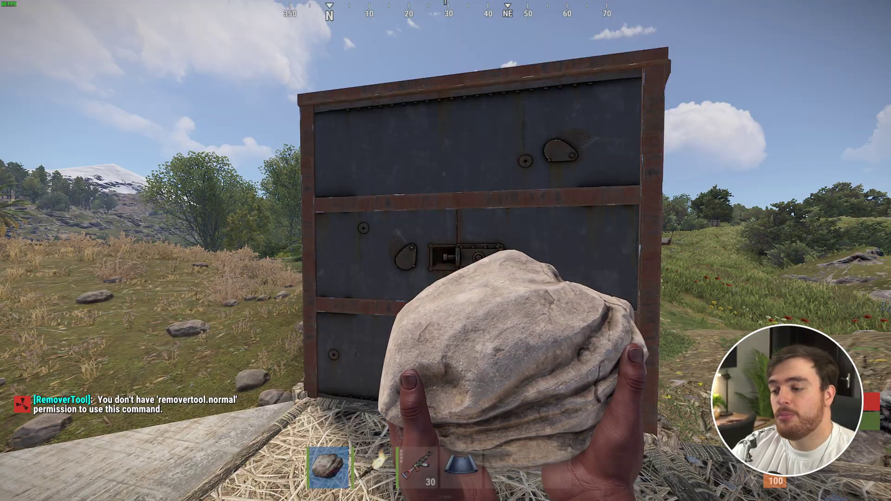
{"action": "key", "text": "w"}
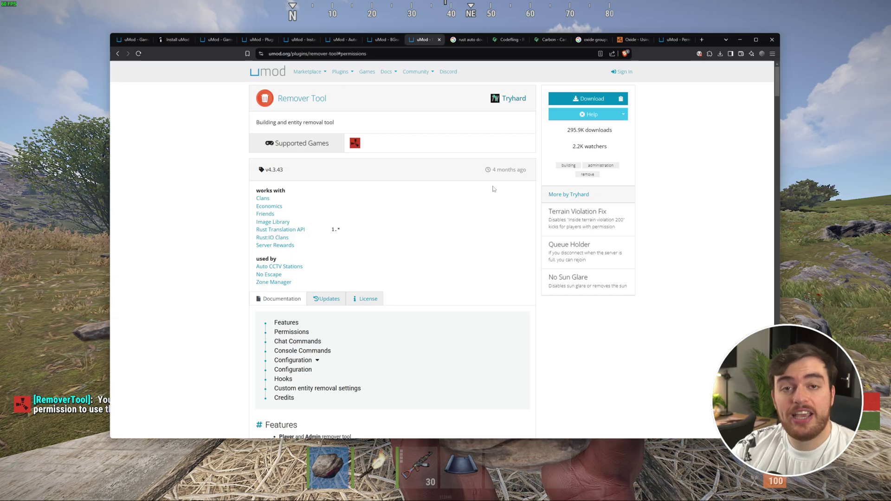
Examine the permissions on the Remover Tool's uMod page, including removertool.normal, removertool.admin and removertool.external.
{"action": "scroll", "coordinate": [371, 241], "scroll_direction": "down", "scroll_amount": 3}
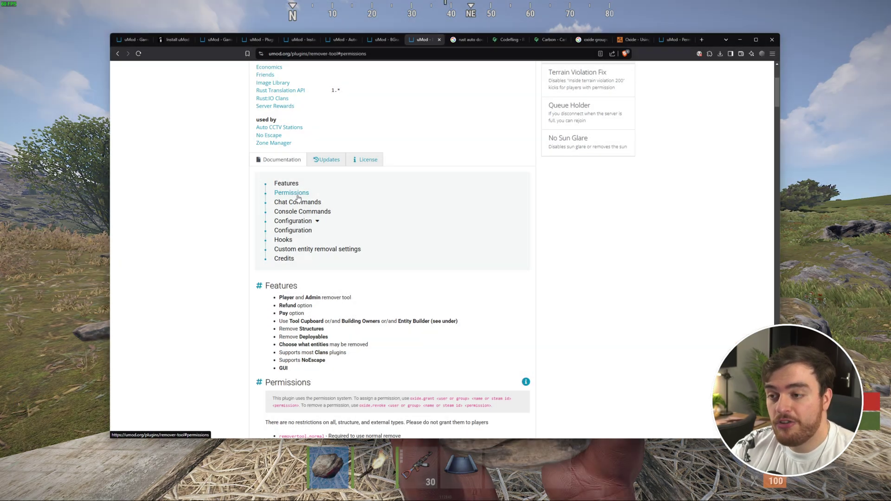
{"action": "left_click", "coordinate": [298, 197]}
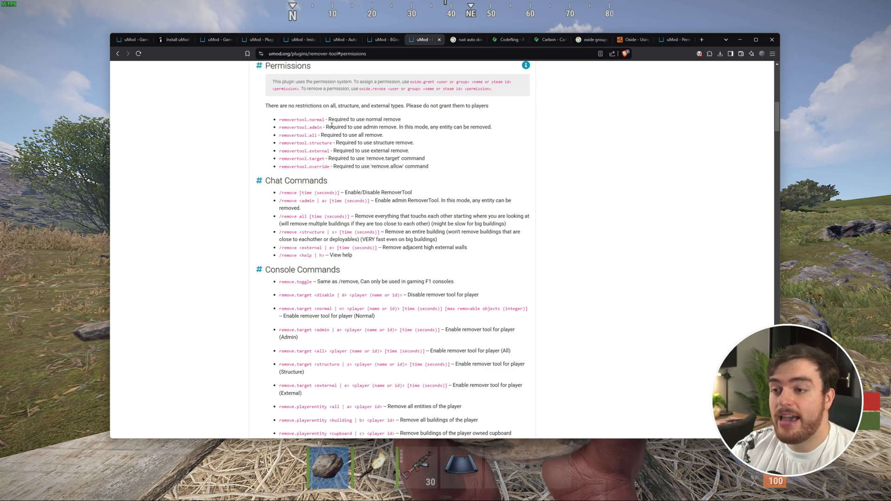
{"action": "mouse_move", "coordinate": [326, 119]}
{"action": "left_mouse_down"}
{"action": "mouse_move", "coordinate": [280, 120]}
{"action": "mouse_move", "coordinate": [322, 127]}
{"action": "left_mouse_up"}
{"action": "left_click_drag", "start_coordinate": [491, 128], "coordinate": [398, 128]}
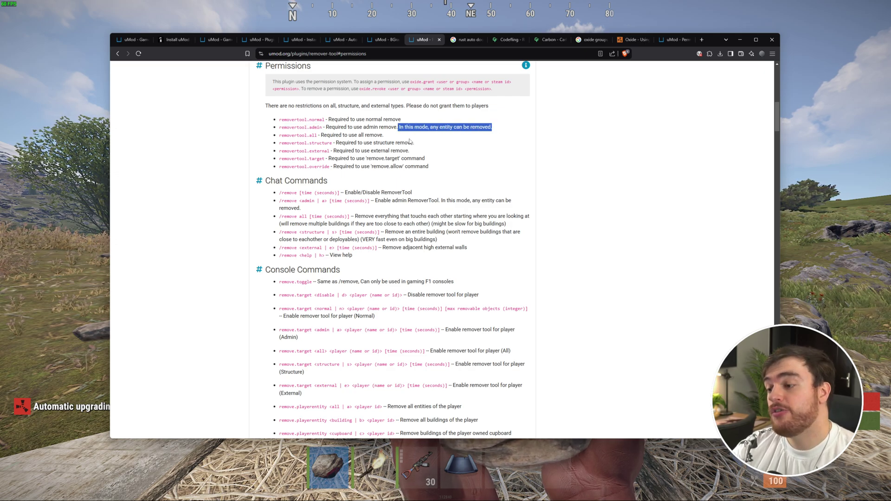
{"action": "left_click_drag", "start_coordinate": [409, 151], "coordinate": [351, 151]}
{"action": "left_click_drag", "start_coordinate": [323, 119], "coordinate": [320, 120]}
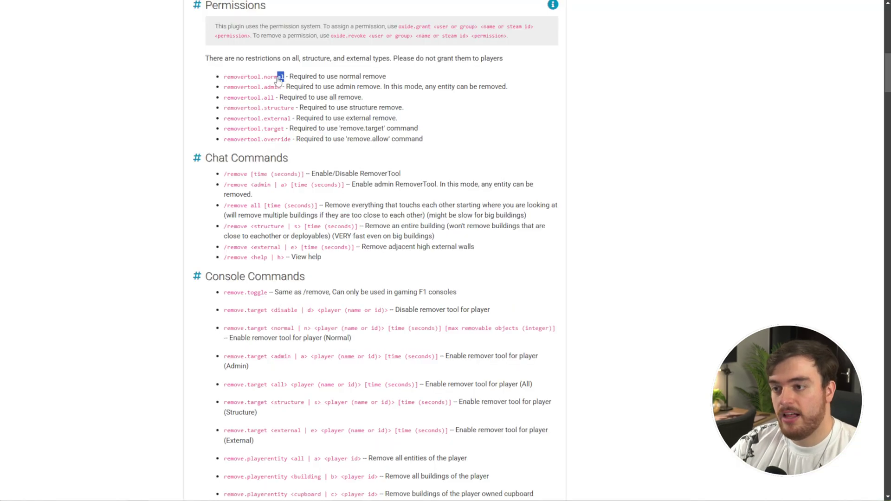
{"action": "left_click_drag", "start_coordinate": [279, 79], "coordinate": [222, 79]}
{"action": "key", "text": "ctrl+c"}
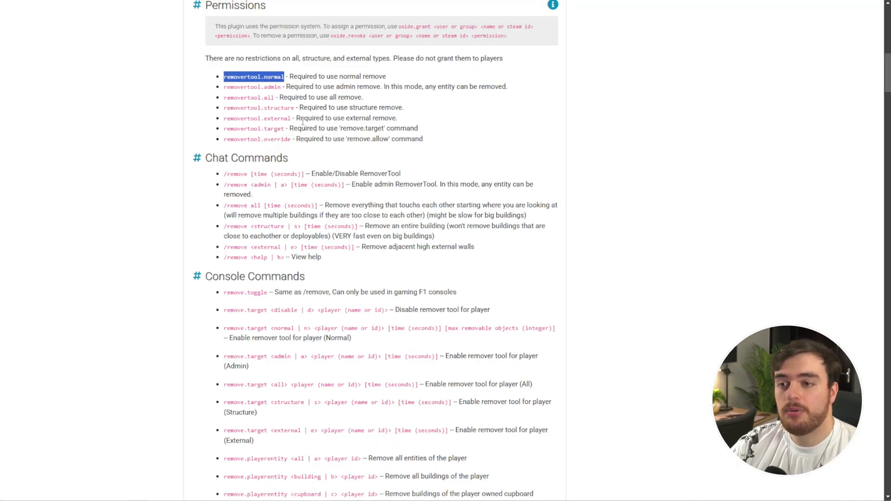
Grant the player removertool.admin with oxide.grant user in the server console and try the remove command in the game.
{"action": "key", "text": "alt+Tab"}
{"action": "type", "text": "oxide"}
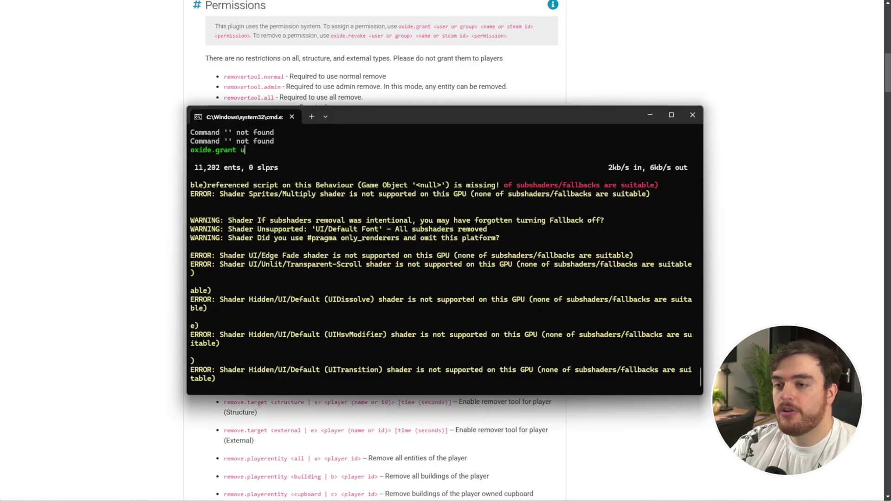
{"action": "type", "text": "removertool.admin"}
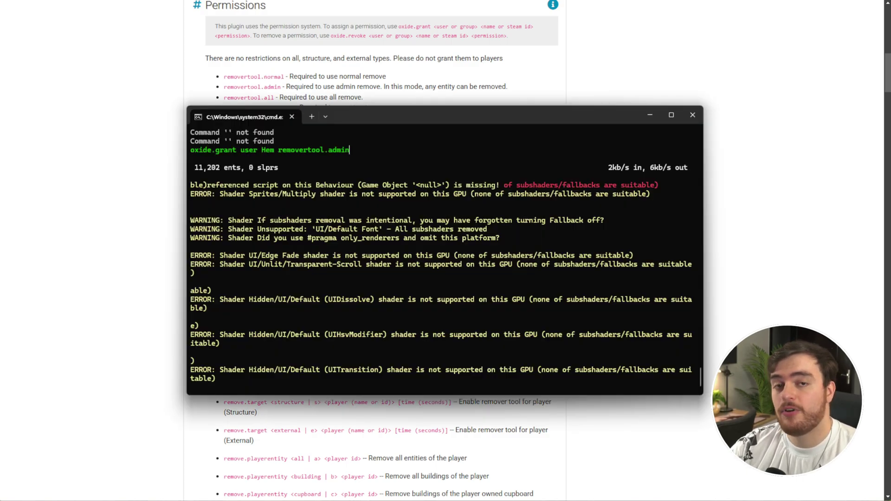
{"action": "key", "text": "Return"}
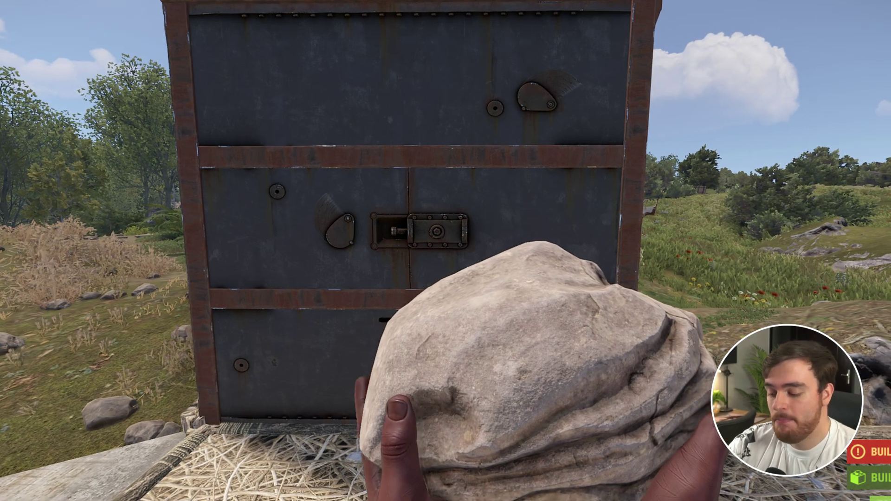
{"action": "key", "text": "s"}
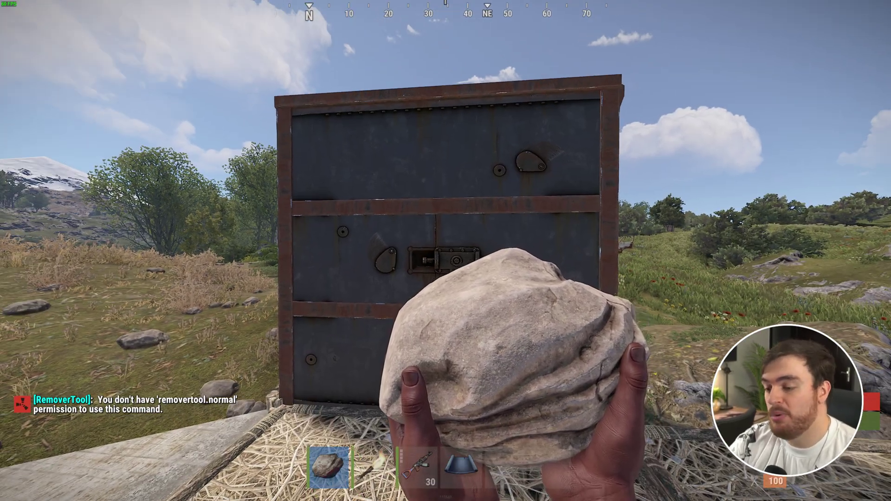
Grant the player removertool.normal with oxide.grant user in the server console.
{"action": "key", "text": "alt+Tab"}
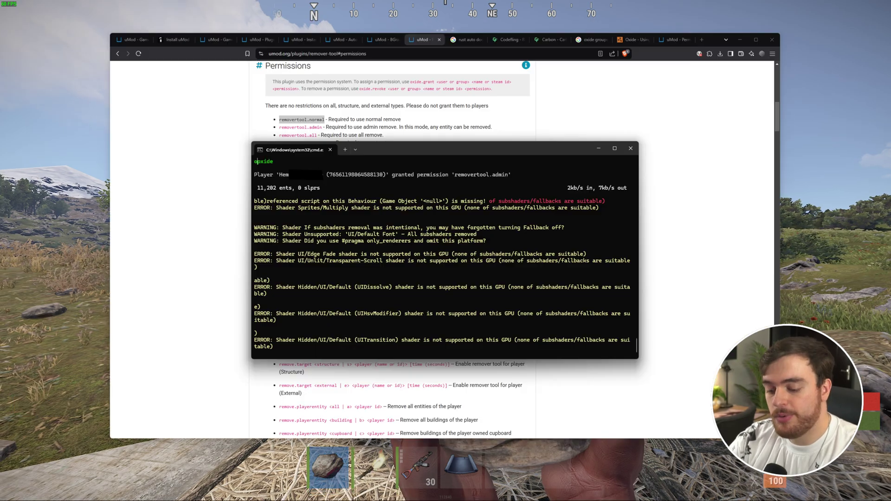
{"action": "type", "text": "oxide.grant user hem"}
{"action": "key", "text": "ctrl+v"}
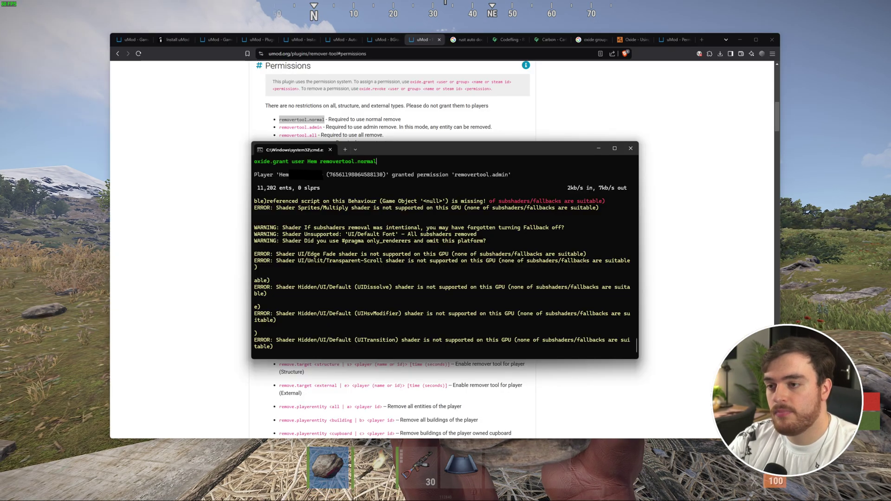
{"action": "key", "text": "Return"}
Return to the Rust game, enable the Remover Tool with /remove in chat and remove the front metal wall.
{"action": "key", "text": "alt+Tab"}
{"action": "key", "text": "Return"}
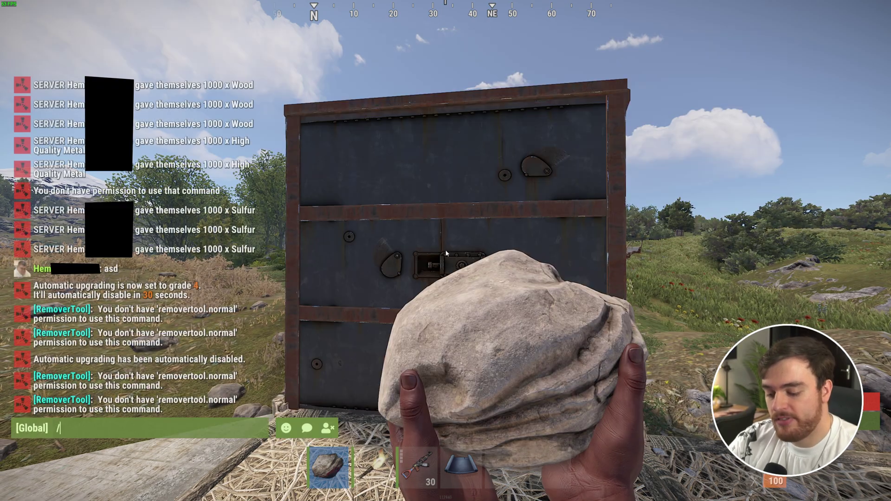
{"action": "type", "text": "/remove"}
{"action": "key", "text": "Return"}
{"action": "left_click", "coordinate": [445, 250]}
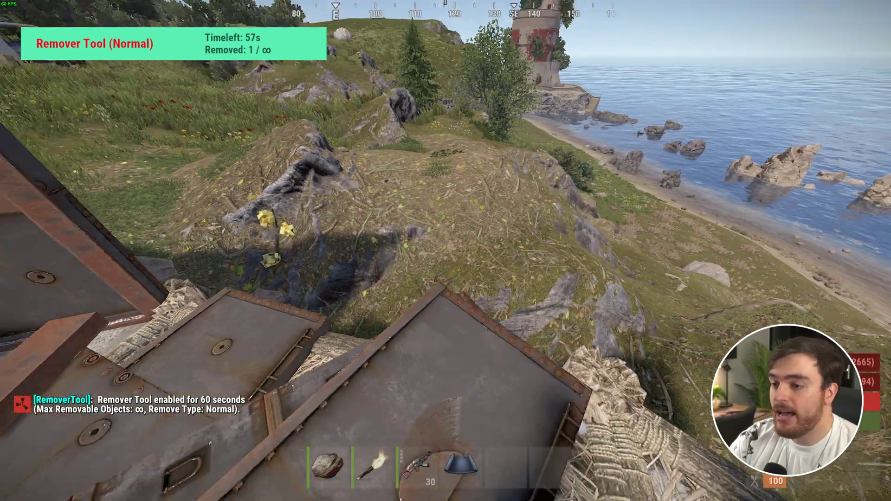
{"action": "left_click", "coordinate": [446, 251]}
{"action": "key", "text": "1"}
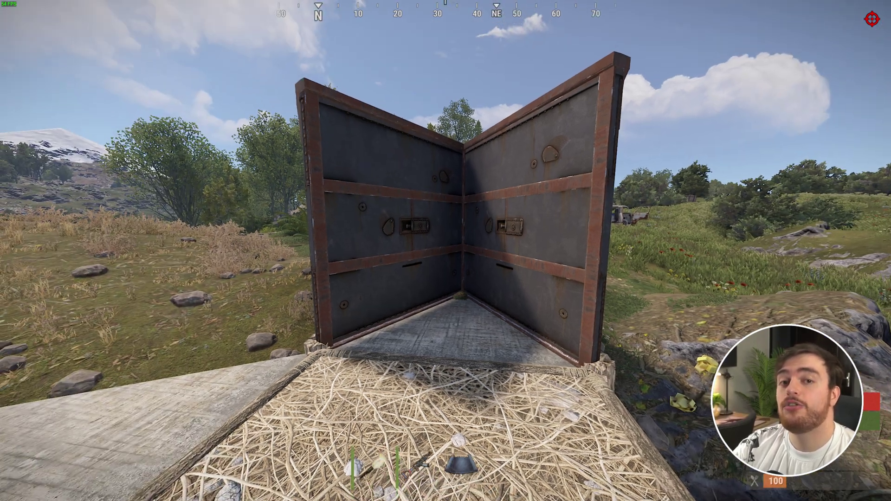
{"action": "key", "text": "s"}
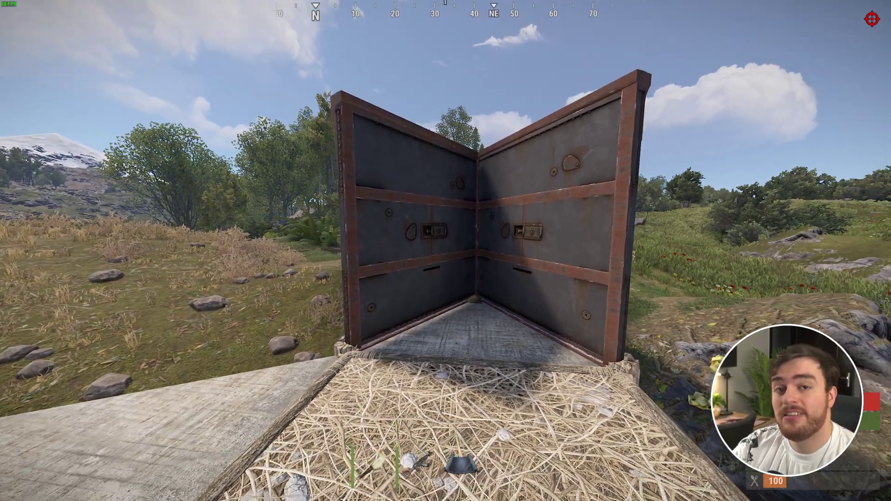
{"action": "key", "text": "w"}
{"action": "key", "text": "a"}
{"action": "key", "text": "s"}
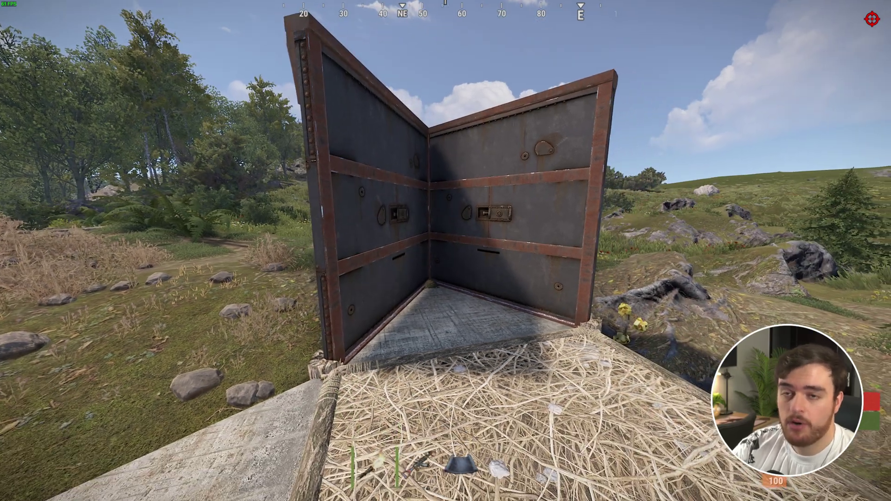
{"action": "key", "text": "a"}
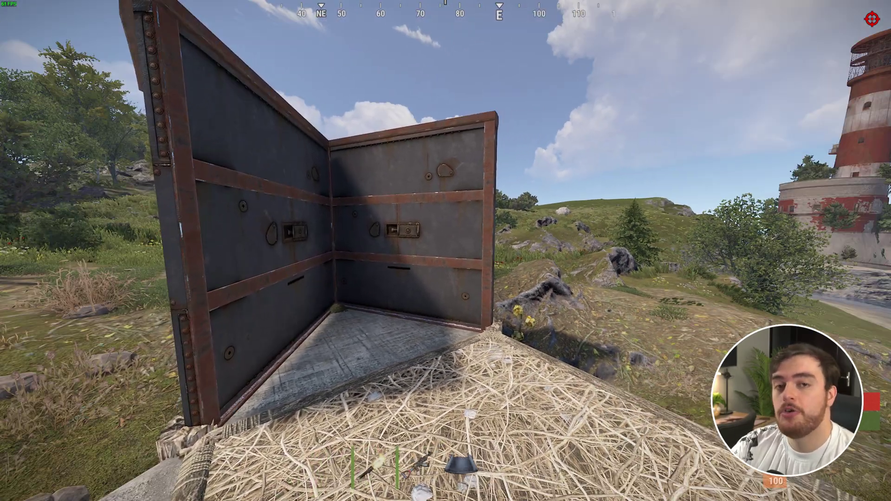
{"action": "key", "text": "a"}
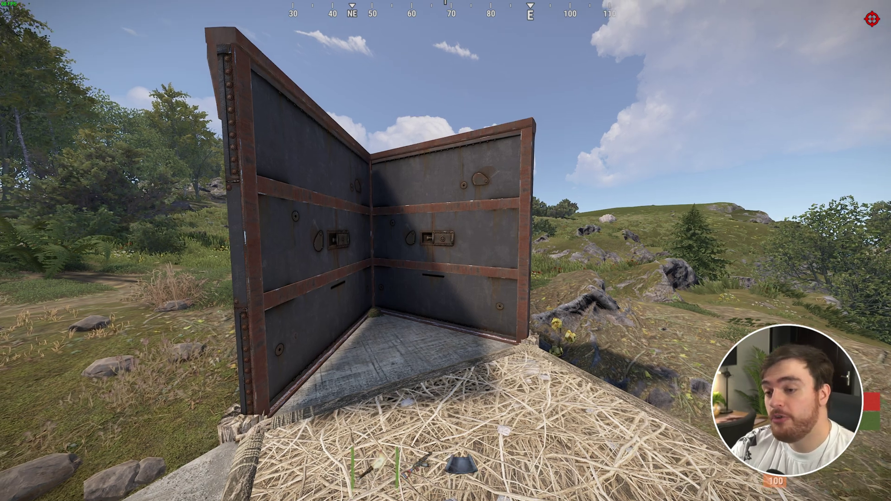
{"action": "key", "text": "w"}
{"action": "key", "text": "w"}
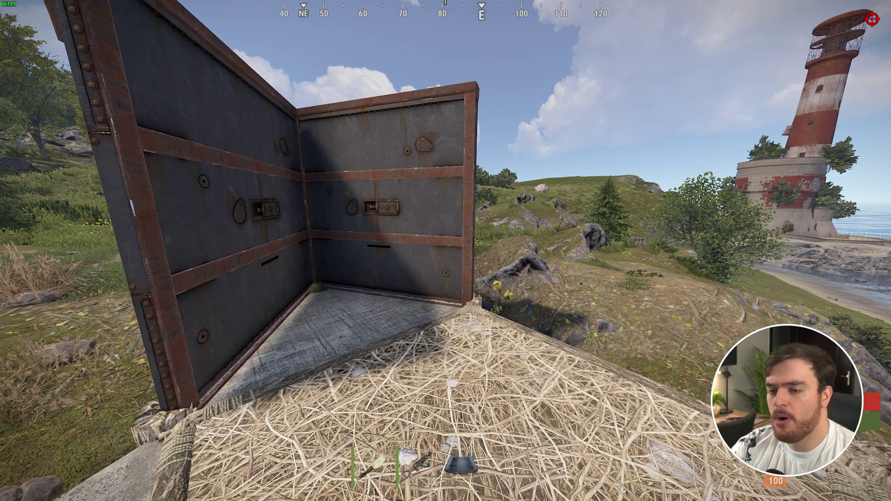
Switch to the server console and create a permission group named mod with oxide.group add.
{"action": "key", "text": "alt+Tab"}
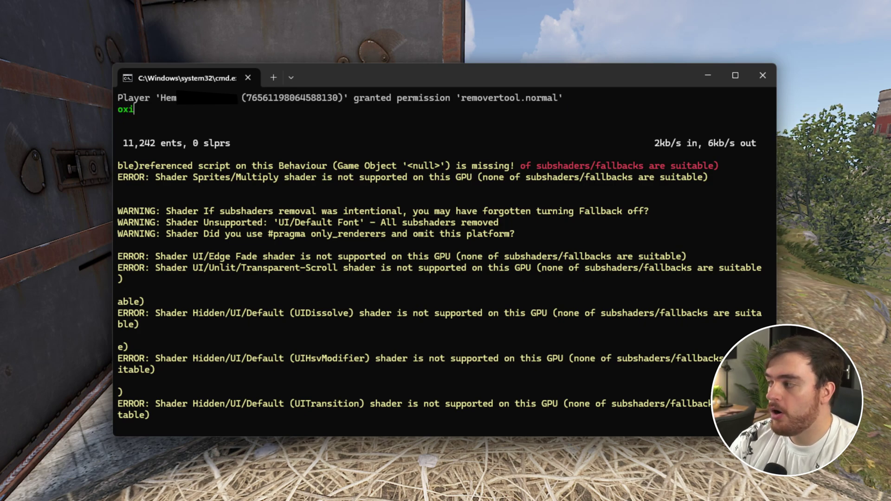
{"action": "type", "text": "de.group add"}
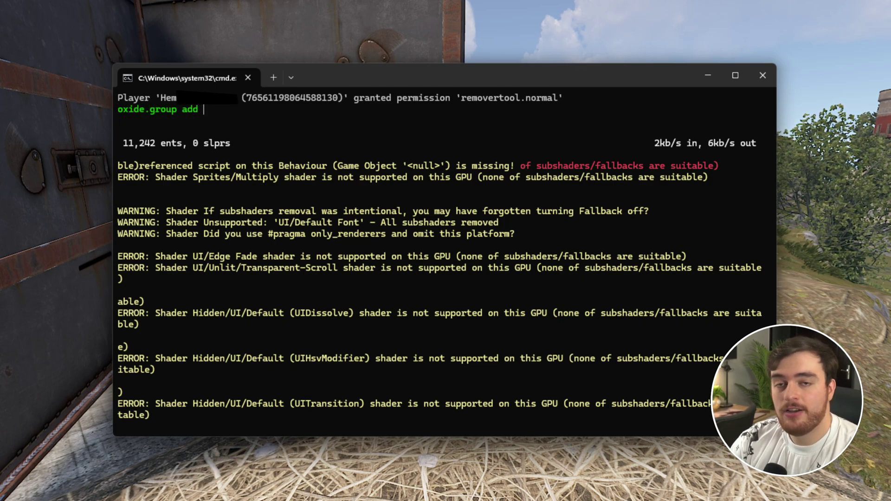
{"action": "type", "text": " mo"}
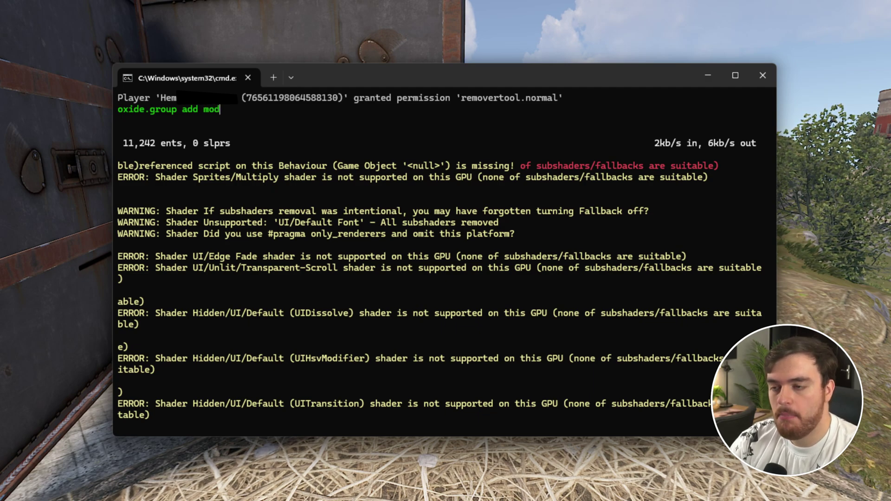
{"action": "type", "text": "d"}
{"action": "key", "text": "Return"}
{"action": "key", "text": "Return"}
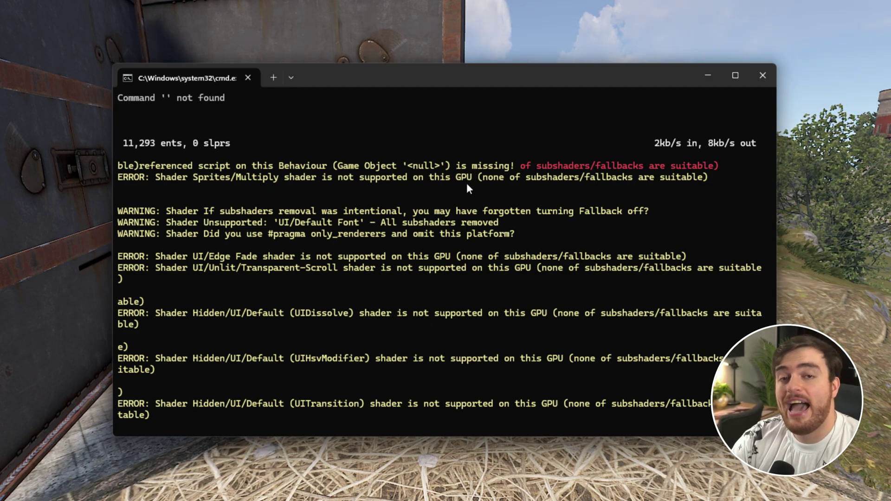
Add the player to the mod group with oxide.usergroup add in the server console.
{"action": "type", "text": "oxide"}
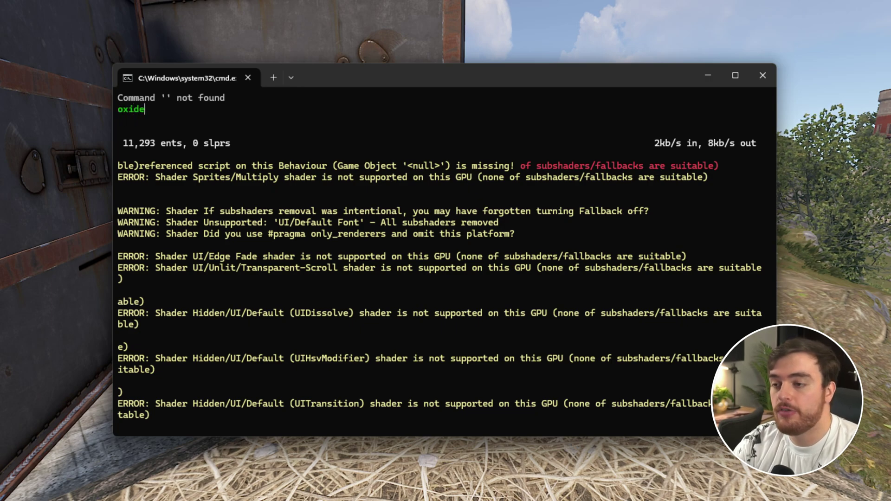
{"action": "type", "text": ".usergroup"}
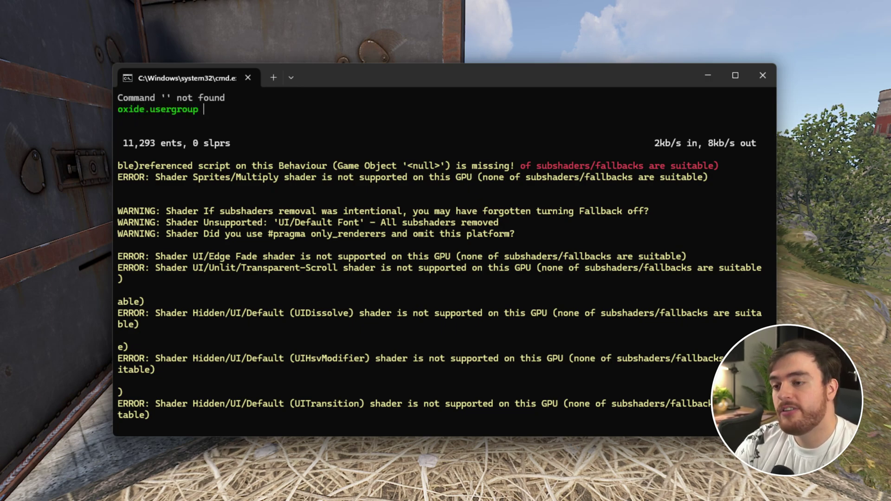
{"action": "type", "text": " add Hem "}
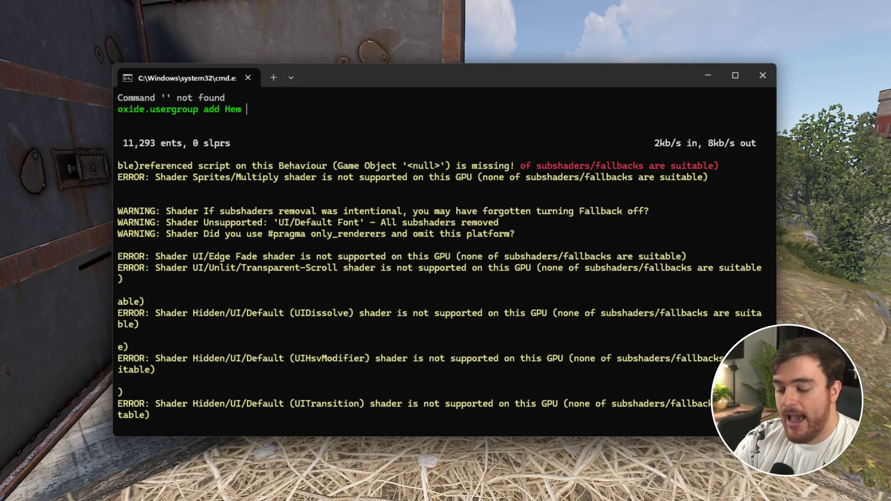
{"action": "type", "text": "mod"}
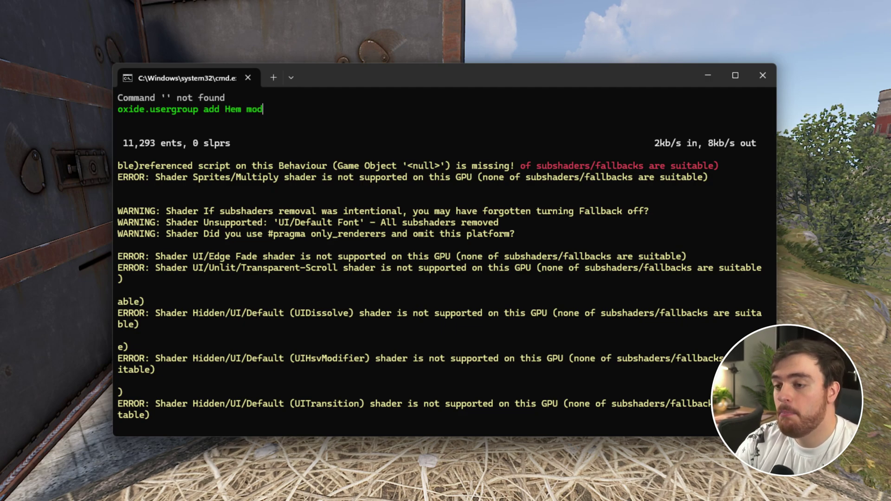
{"action": "key", "text": "Return"}
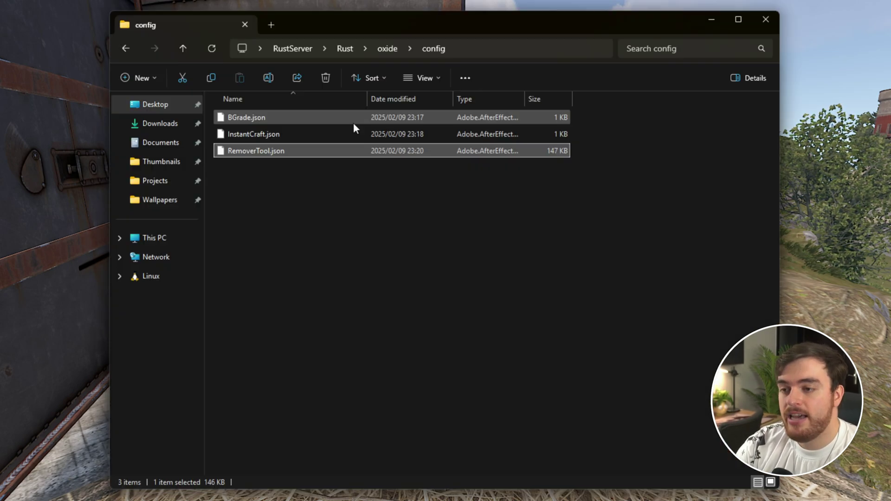
Select InstantCraft.json in the oxide config folder and start crafting a hammer in the Rust game to check the craft speed.
{"action": "left_click", "coordinate": [354, 135]}
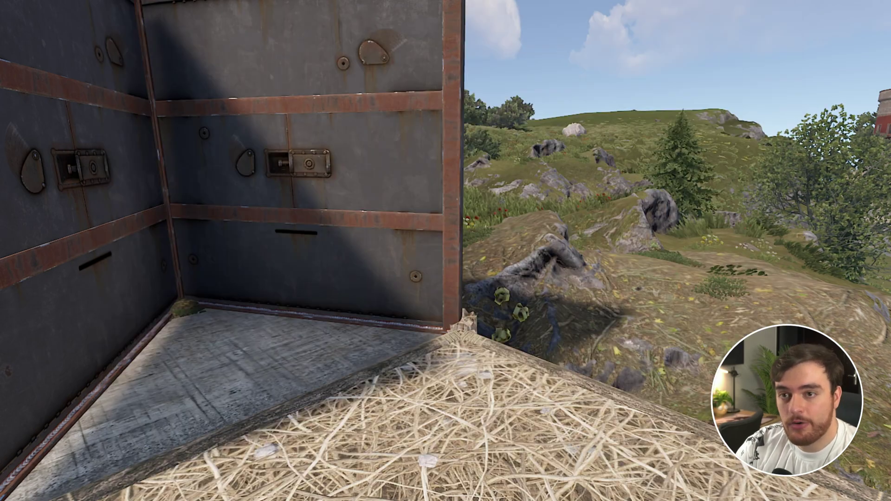
{"action": "key", "text": "Tab"}
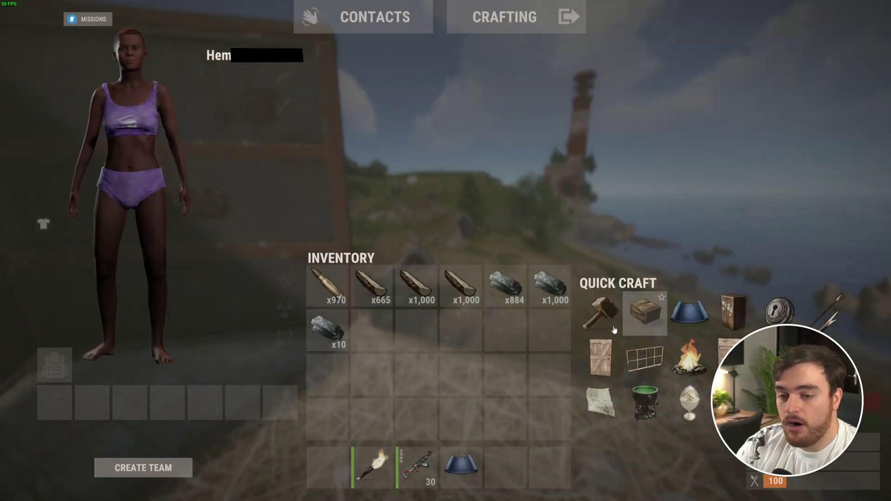
{"action": "key", "text": "Tab"}
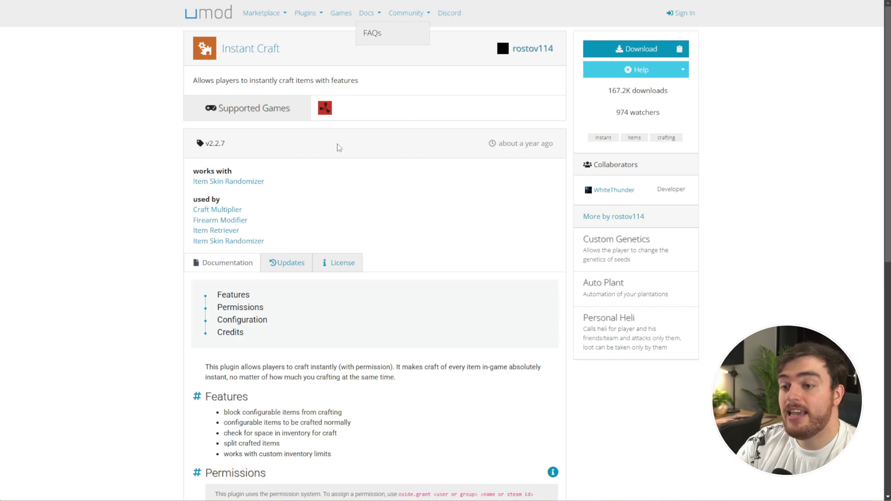
Examine the permissions on the Instant Craft plugin's uMod page, including instantcraft.use and instantcraft.normal.
{"action": "scroll", "coordinate": [343, 157], "scroll_direction": "down", "scroll_amount": 1}
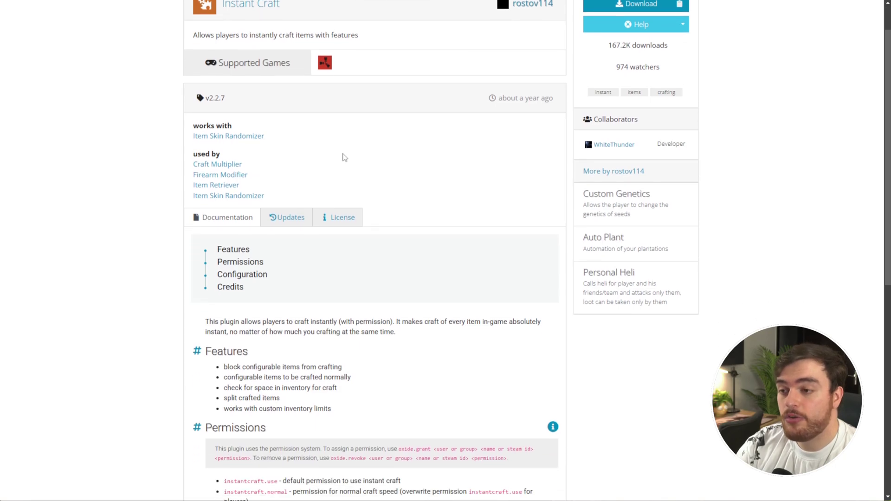
{"action": "scroll", "coordinate": [139, 163], "scroll_direction": "down", "scroll_amount": 9}
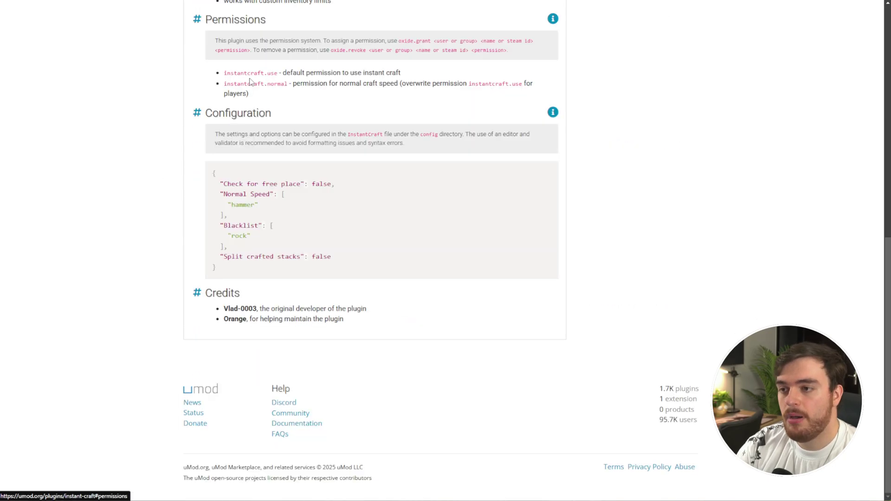
{"action": "left_click_drag", "start_coordinate": [279, 73], "coordinate": [227, 73]}
{"action": "left_click_drag", "start_coordinate": [288, 85], "coordinate": [212, 95]}
{"action": "double_click", "coordinate": [221, 74]}
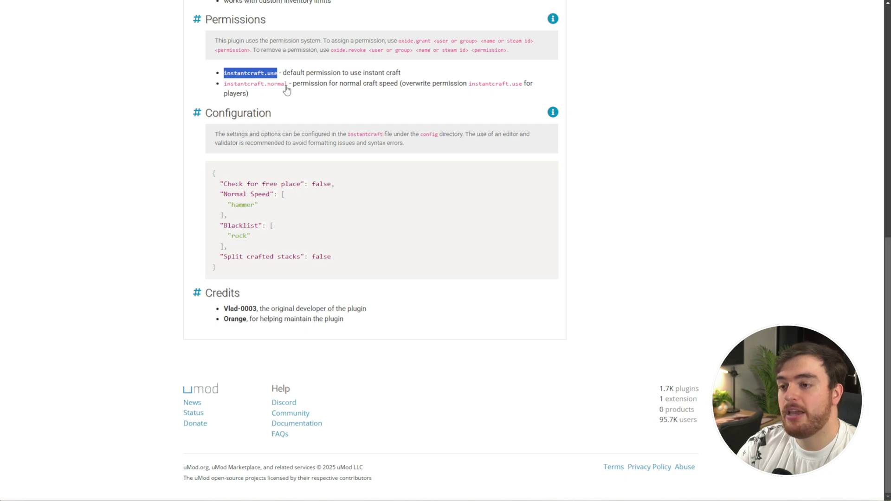
Copy instantcraft.normal from the plugin page and grant it to the mod group with oxide.grant group in the server console.
{"action": "left_click_drag", "start_coordinate": [288, 85], "coordinate": [213, 87]}
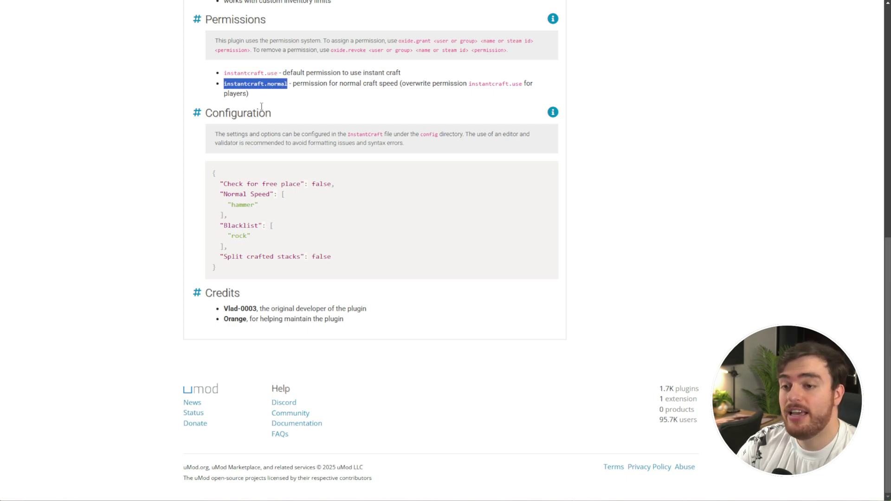
{"action": "left_click_drag", "start_coordinate": [287, 85], "coordinate": [217, 88]}
{"action": "key", "text": "ctrl+c"}
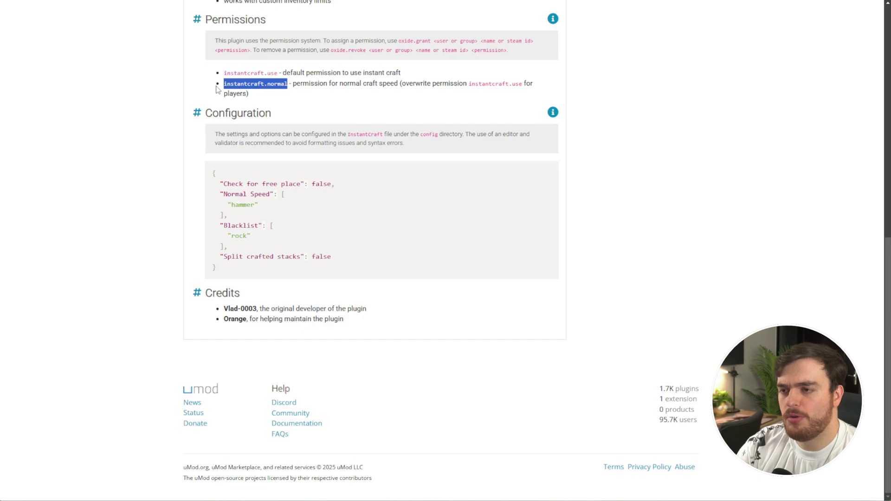
{"action": "key", "text": "alt+Tab"}
{"action": "type", "text": "oxi"}
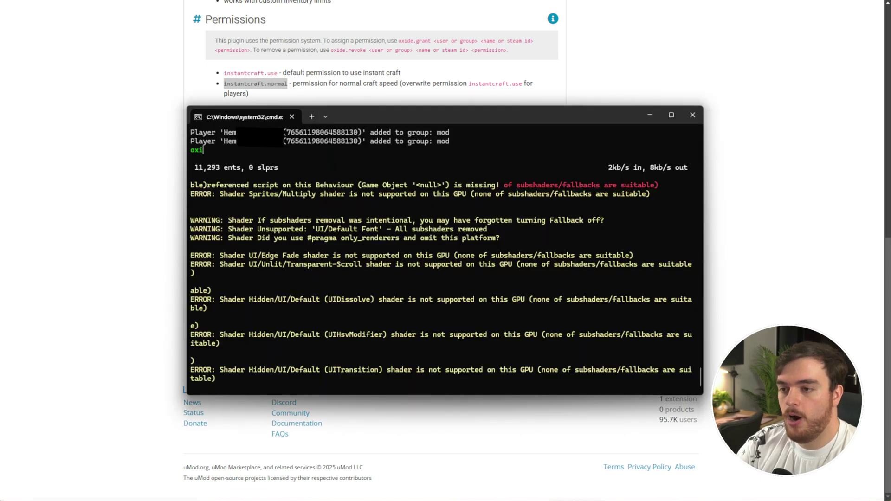
{"action": "type", "text": "de.grant group"}
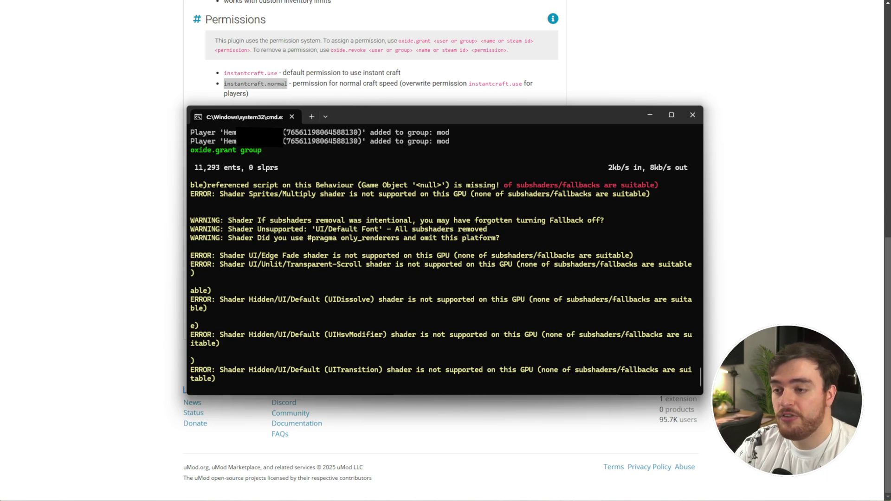
{"action": "type", "text": " mod"}
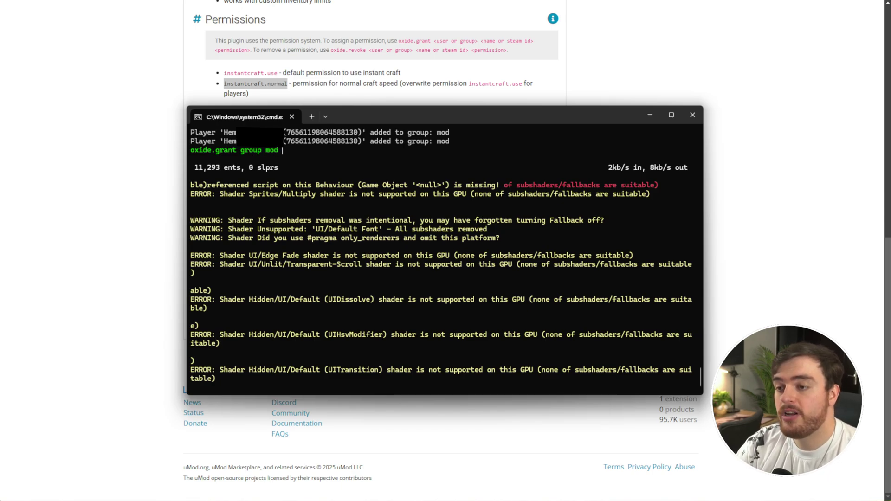
{"action": "key", "text": "ctrl+v"}
{"action": "key", "text": "Return"}
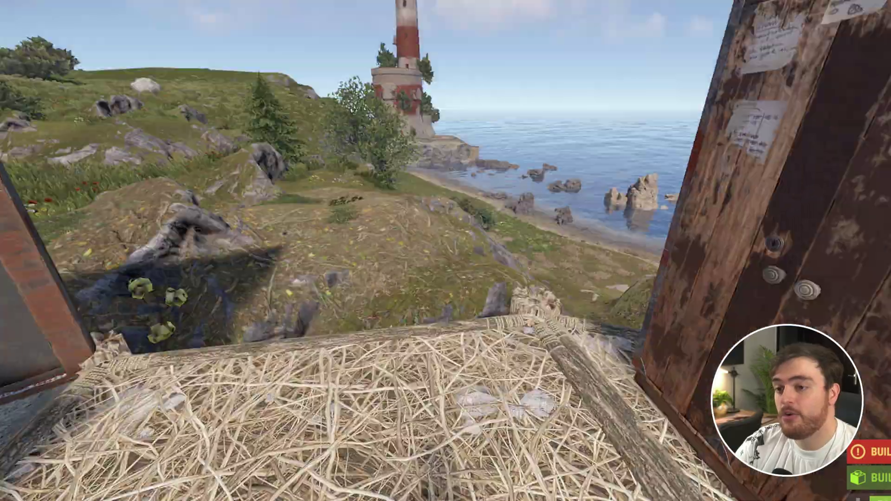
Return to the Rust game and craft a hammer from quick craft to test the Instant Craft plugin.
{"action": "key", "text": "Tab"}
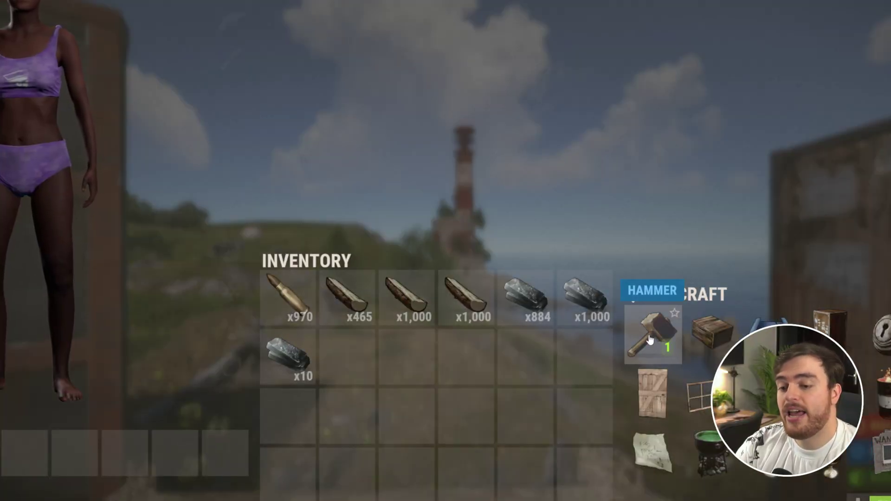
{"action": "left_click", "coordinate": [649, 340]}
{"action": "key", "text": "Tab"}
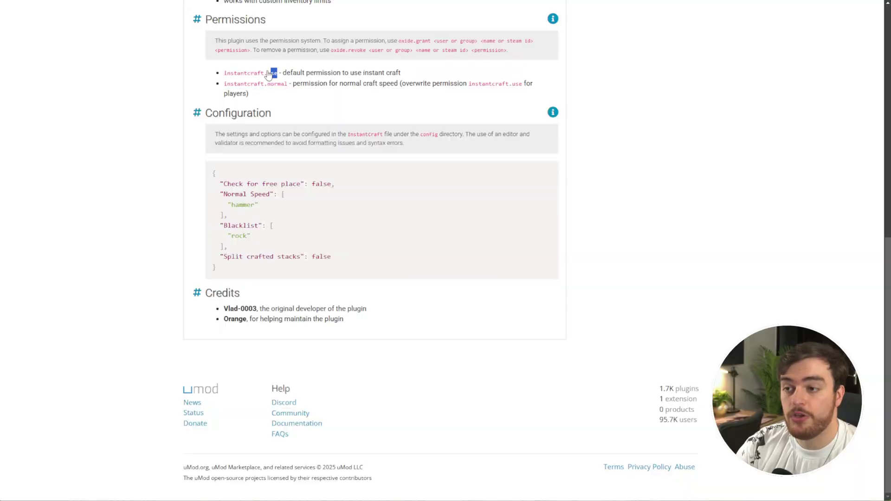
Grant the mod group instantcraft.use with oxide.grant group in the server console and rejoin the server in the Rust game.
{"action": "left_click_drag", "start_coordinate": [278, 73], "coordinate": [226, 76]}
{"action": "key", "text": "ctrl+c"}
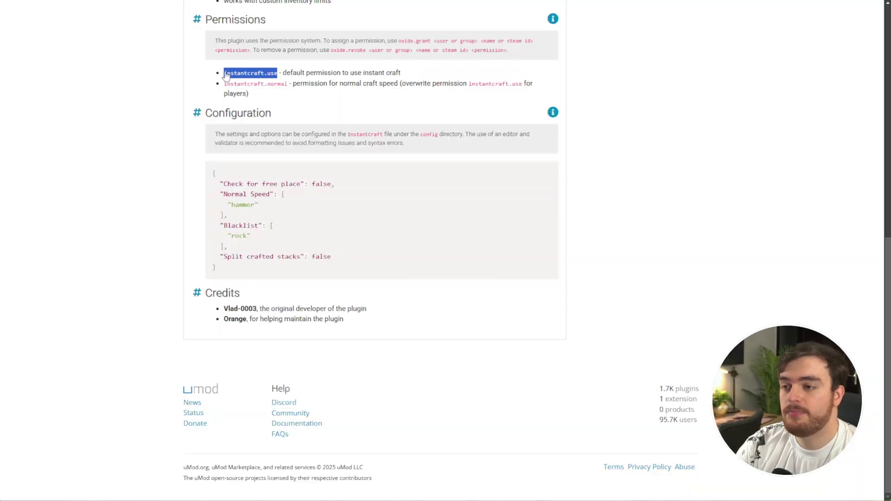
{"action": "type", "text": "oxide."}
{"action": "type", "text": "grant group mod"}
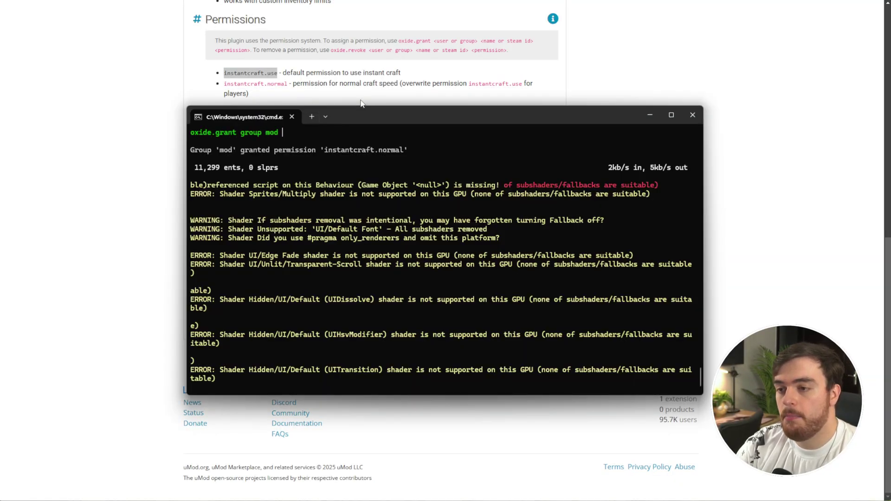
{"action": "key", "text": "ctrl+v"}
{"action": "key", "text": "Return"}
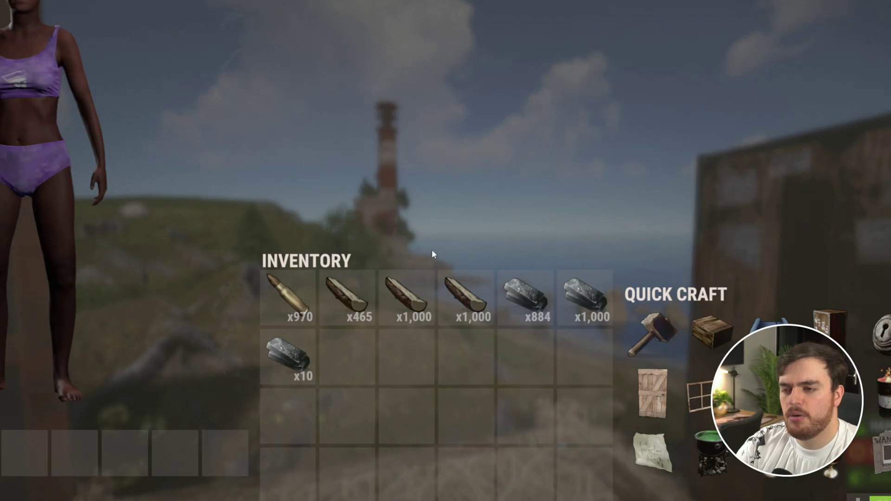
{"action": "key", "text": "Tab"}
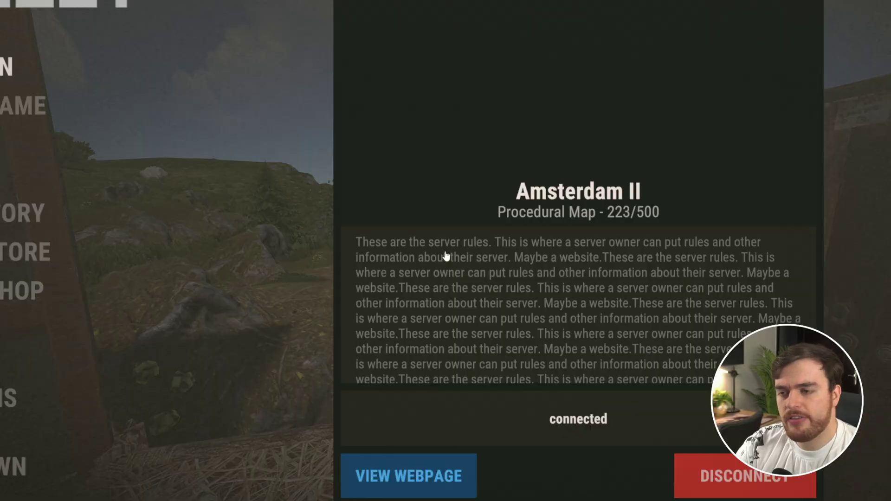
{"action": "key", "text": "Tab"}
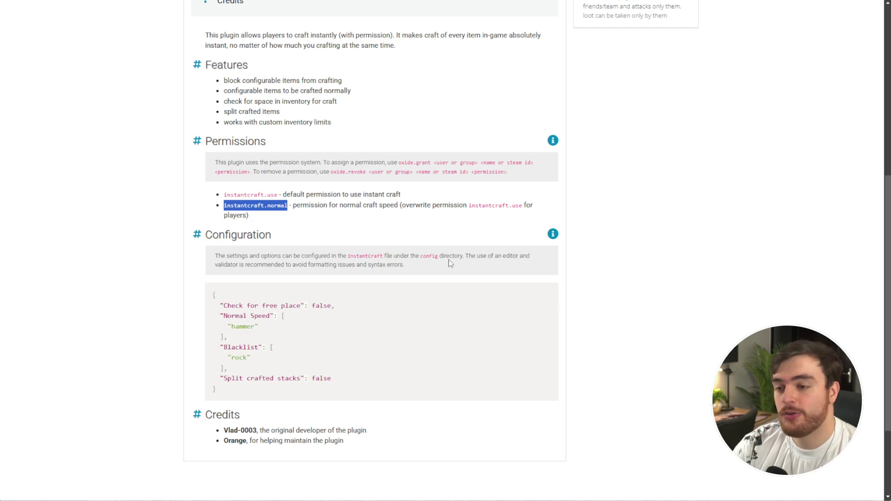
Run oxide.show perm instantcraft.normal in the server console and examine which players and groups hold the permission.
{"action": "key", "text": "alt+Tab"}
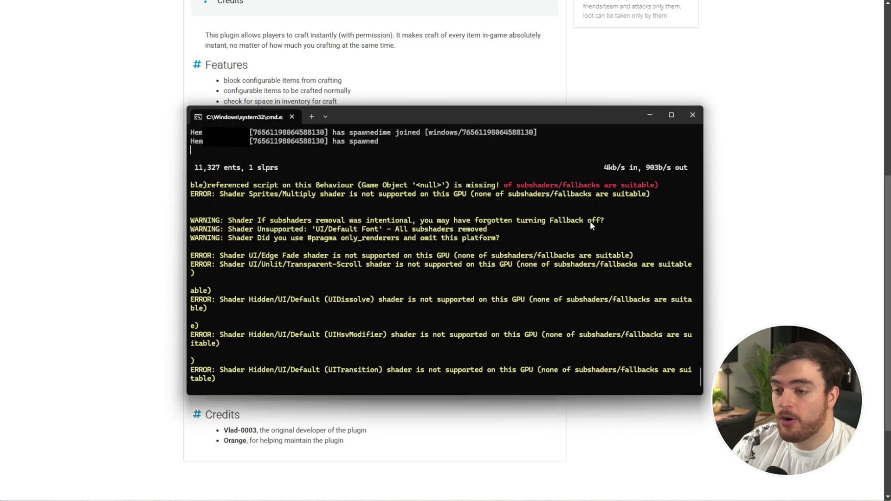
{"action": "type", "text": "oxide.sho"}
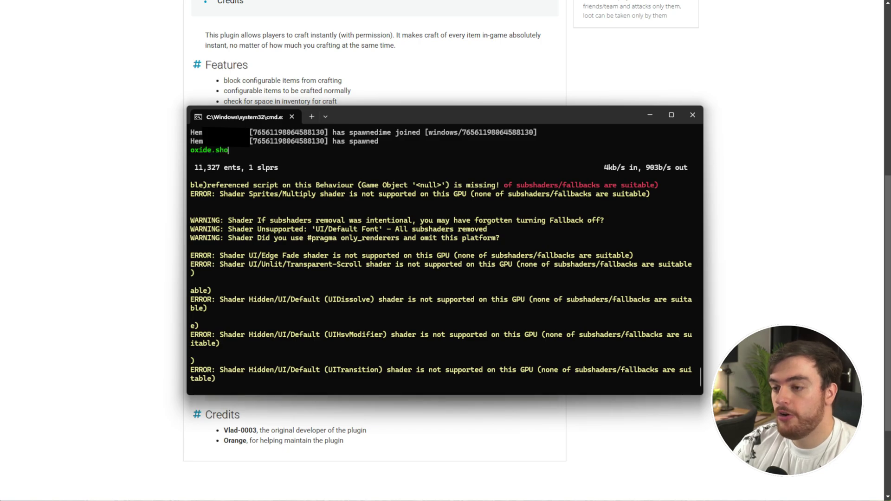
{"action": "type", "text": "w perm instantcraft.normal"}
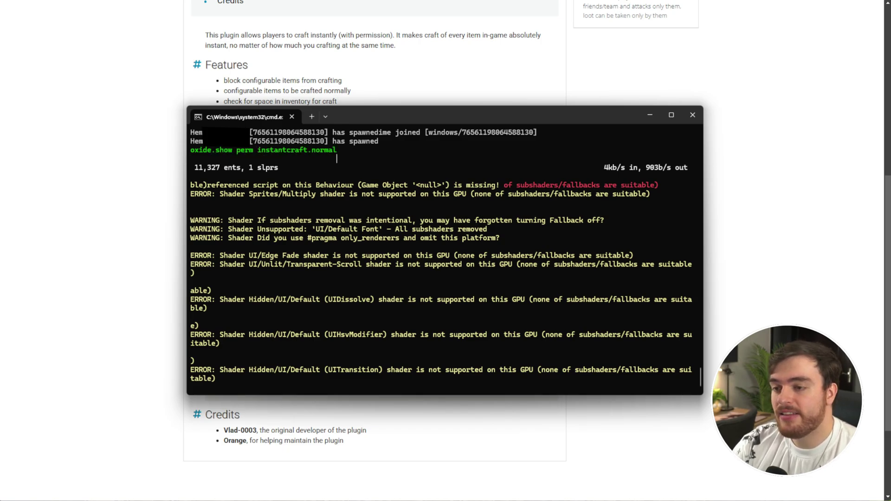
{"action": "key", "text": "Return"}
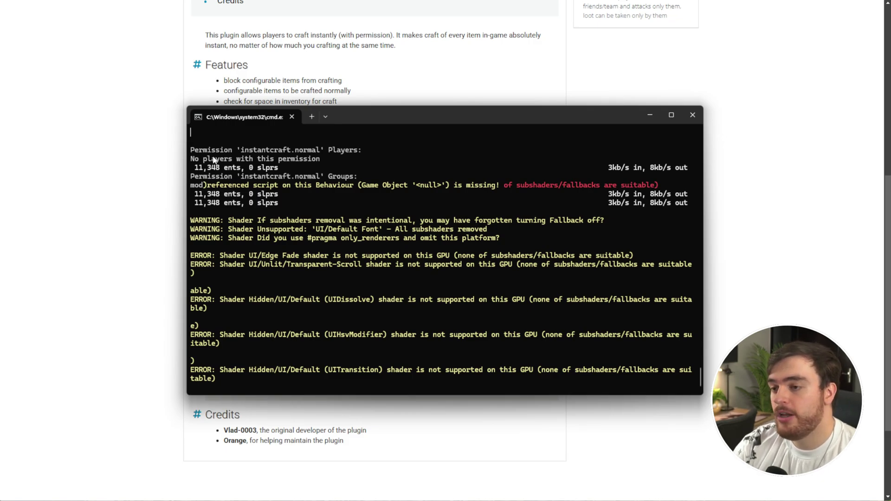
{"action": "left_click_drag", "start_coordinate": [190, 150], "coordinate": [315, 158]}
{"action": "left_click_drag", "start_coordinate": [190, 177], "coordinate": [355, 178]}
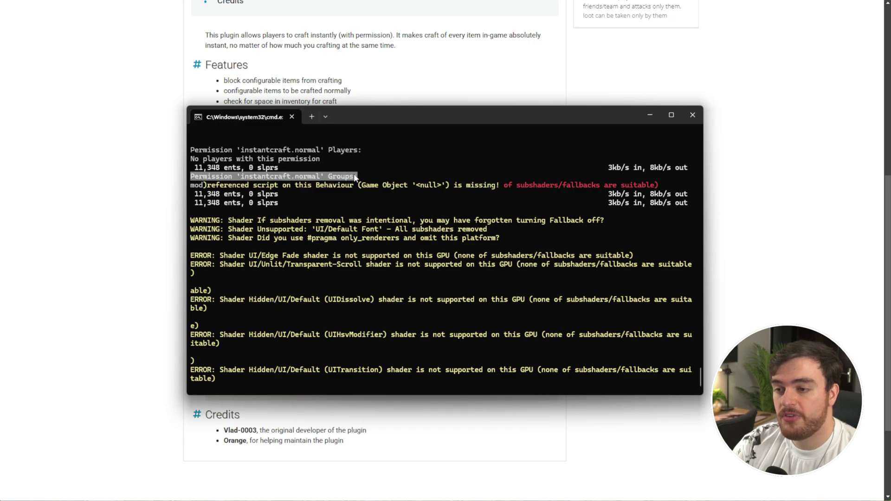
{"action": "left_click_drag", "start_coordinate": [191, 185], "coordinate": [203, 186]}
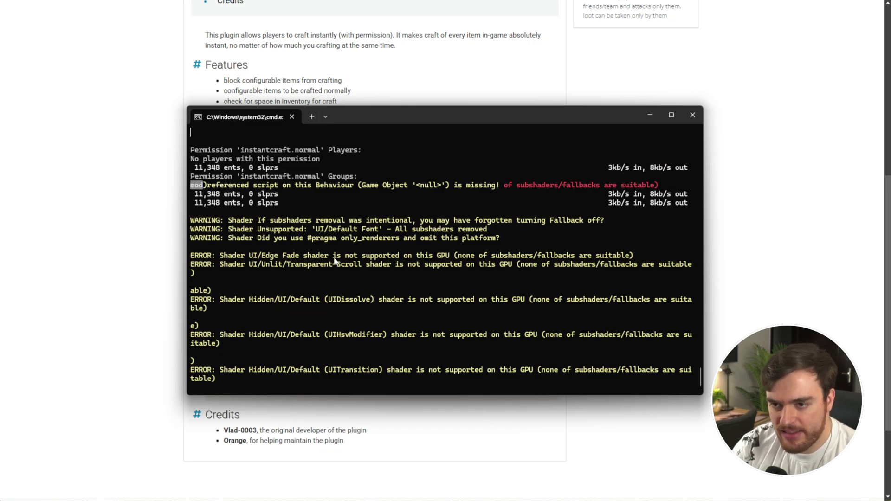
{"action": "left_click_drag", "start_coordinate": [359, 194], "coordinate": [331, 202]}
Run oxide.show user with the player's name in the server console and examine the player's permissions and groups.
{"action": "type", "text": "oxide.show user"}
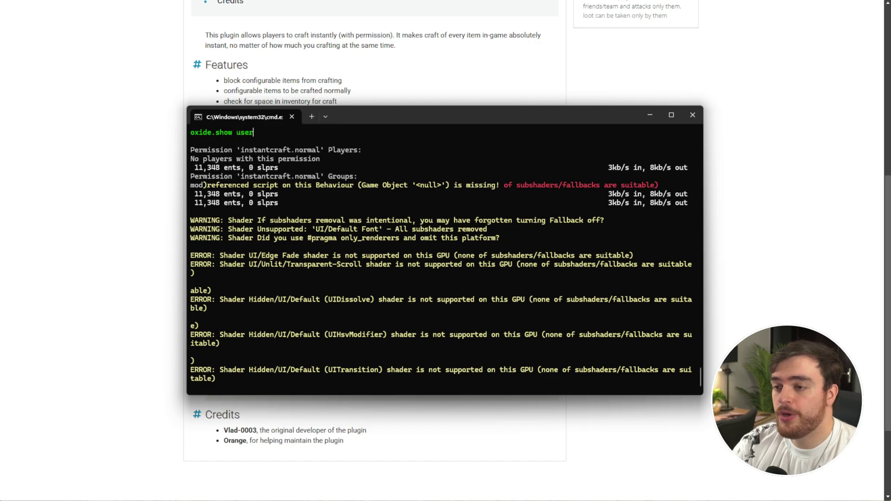
{"action": "type", "text": " Hem"}
{"action": "key", "text": "Return"}
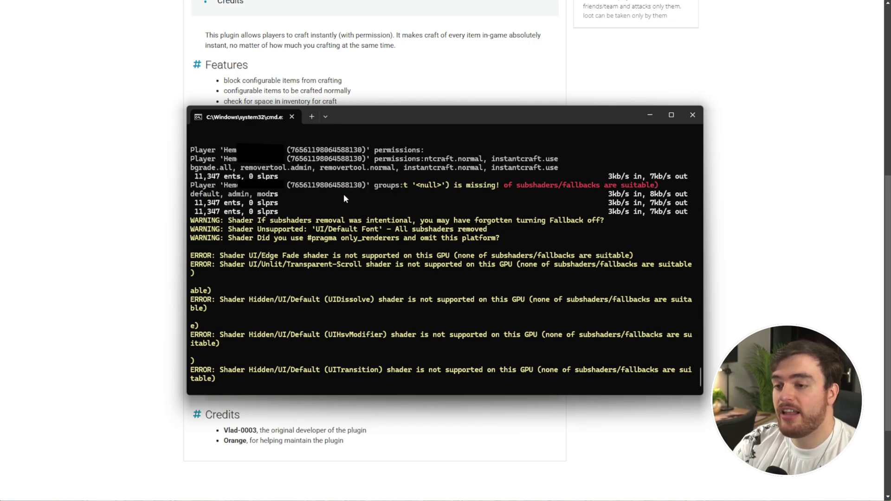
{"action": "left_click_drag", "start_coordinate": [430, 159], "coordinate": [188, 168]}
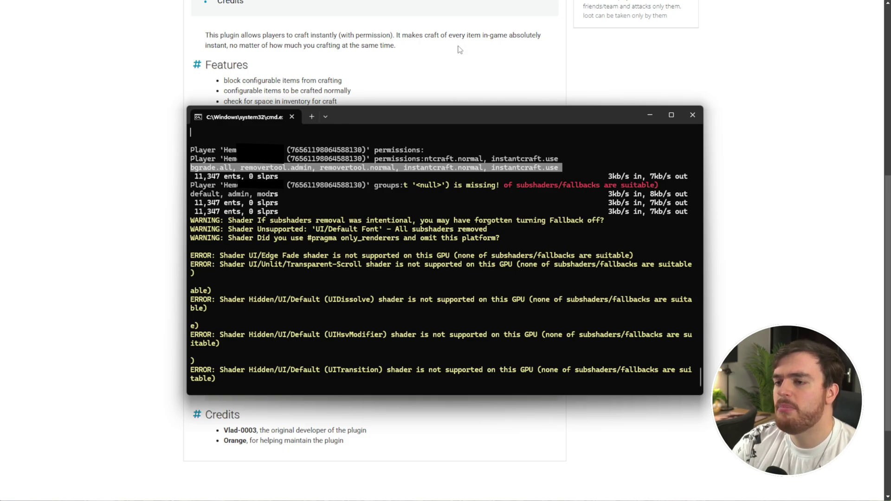
Review the Instant Craft plugin page's configuration block and the description of the instantcraft.normal permission.
{"action": "left_click", "coordinate": [486, 57]}
{"action": "scroll", "coordinate": [243, 165], "scroll_direction": "down", "scroll_amount": 1}
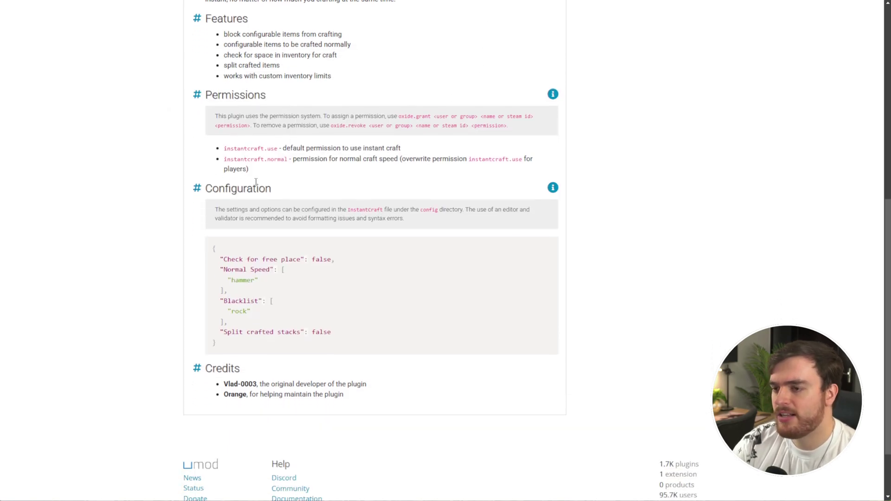
{"action": "left_click_drag", "start_coordinate": [212, 245], "coordinate": [288, 350]}
{"action": "scroll", "coordinate": [288, 350], "scroll_direction": "up", "scroll_amount": 2}
{"action": "left_click_drag", "start_coordinate": [291, 268], "coordinate": [381, 277]}
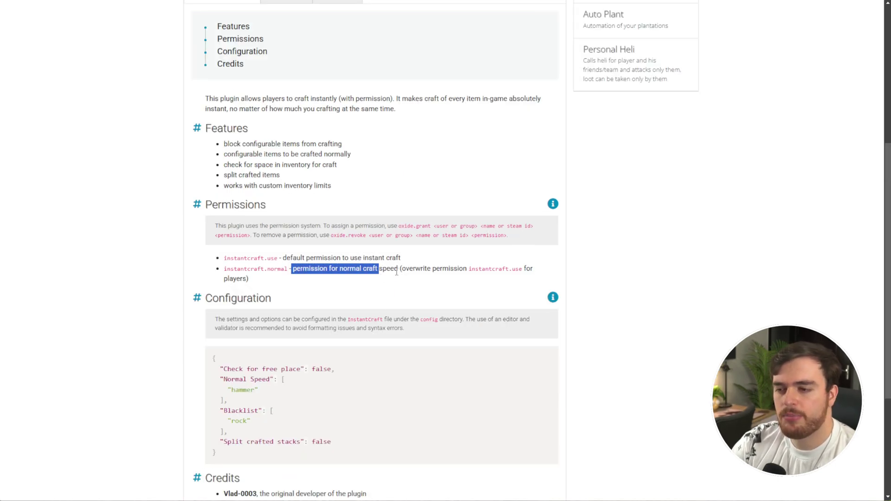
Copy instantcraft.normal from the plugin page and revoke it from the mod group with oxide.revoke group in the server console.
{"action": "left_click_drag", "start_coordinate": [288, 271], "coordinate": [219, 268]}
{"action": "key", "text": "alt+Tab"}
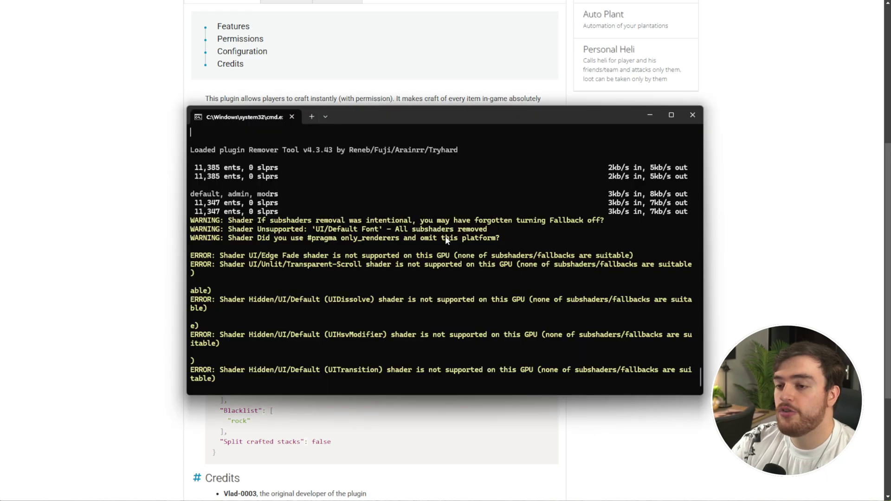
{"action": "type", "text": "oxide."}
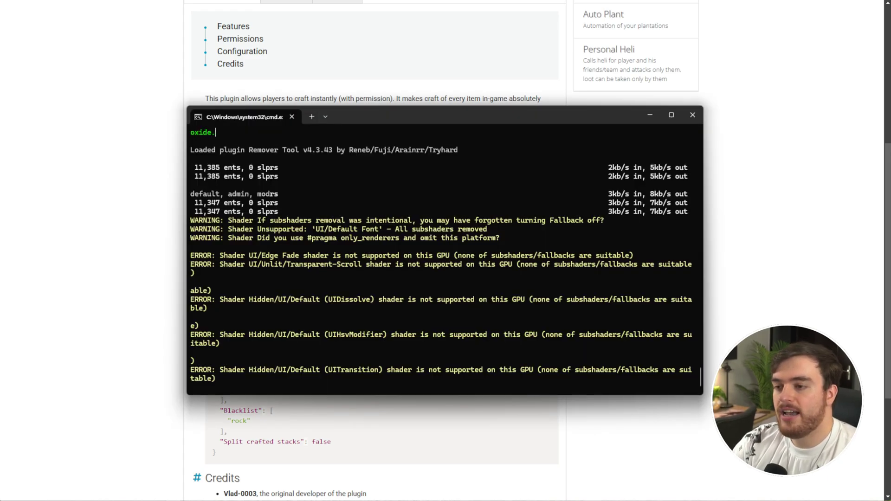
{"action": "type", "text": "revoke group m"}
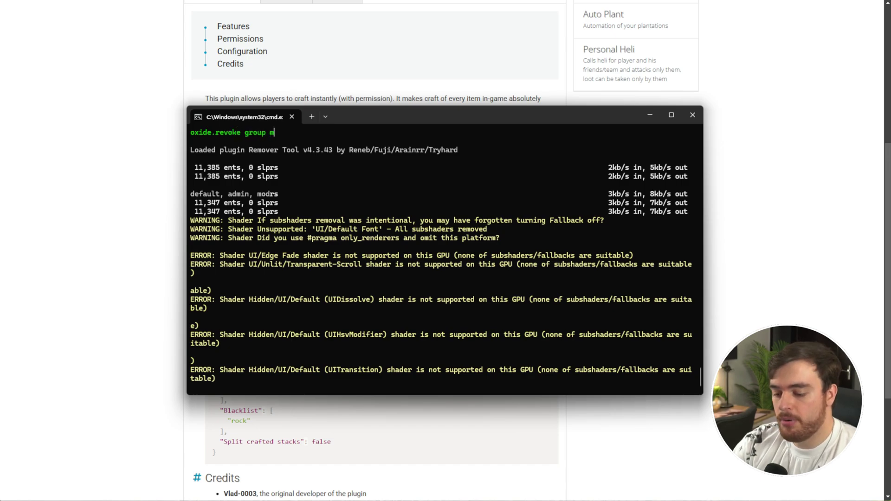
{"action": "type", "text": "od instantcraft.normal"}
{"action": "key", "text": "Return"}
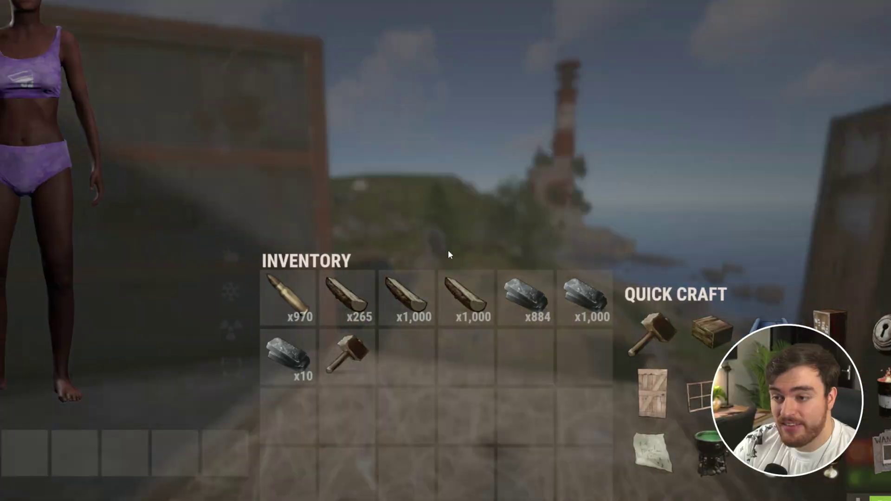
Switch to the Rust game and test instant crafting by making wood storage boxes, a wooden cupboard and ten key locks from quick craft.
{"action": "left_click", "coordinate": [712, 330]}
{"action": "left_click", "coordinate": [712, 331]}
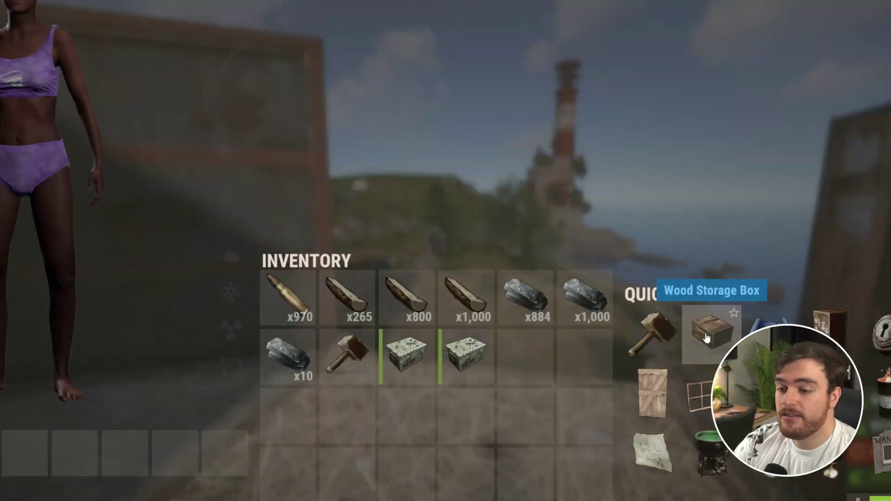
{"action": "left_click", "coordinate": [712, 330]}
{"action": "left_click", "coordinate": [712, 331]}
{"action": "left_click", "coordinate": [771, 320]}
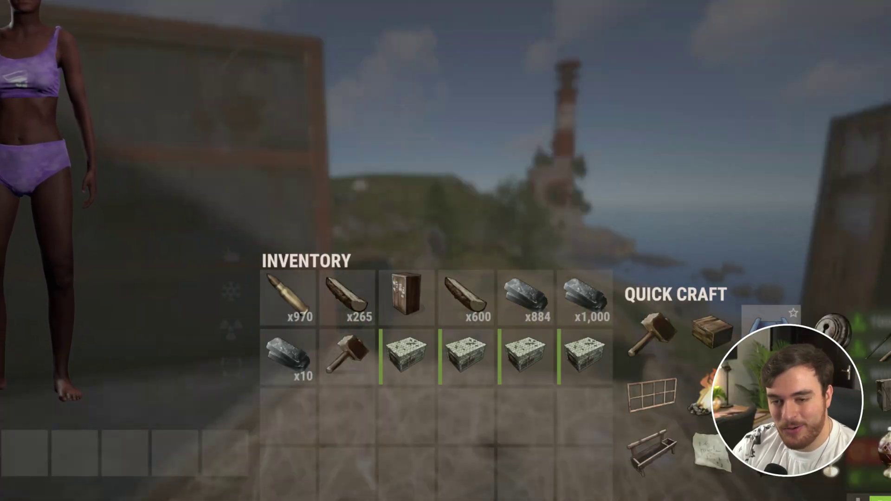
{"action": "left_click", "coordinate": [830, 331]}
{"action": "left_click", "coordinate": [830, 330]}
{"action": "left_click", "coordinate": [831, 331]}
{"action": "left_click", "coordinate": [830, 331]}
{"action": "left_click", "coordinate": [831, 330]}
{"action": "left_click", "coordinate": [830, 331]}
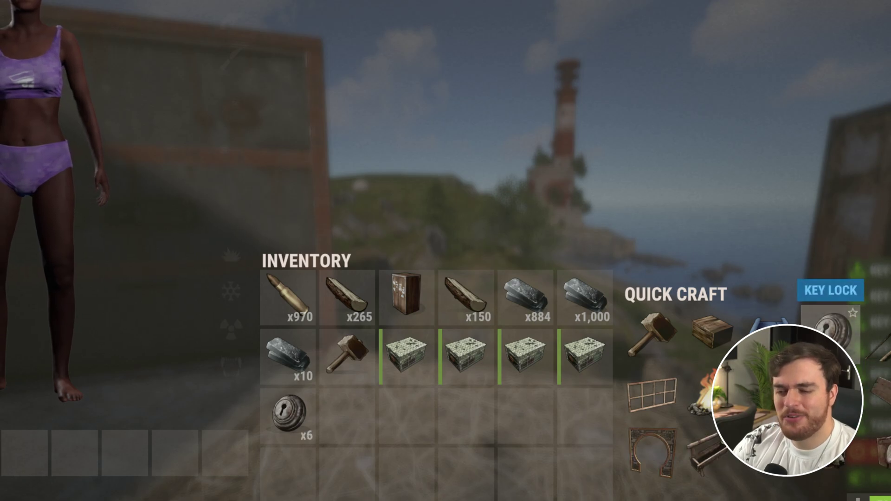
{"action": "left_click", "coordinate": [831, 330]}
{"action": "left_click", "coordinate": [831, 331]}
{"action": "left_click", "coordinate": [831, 330]}
{"action": "left_click", "coordinate": [830, 331]}
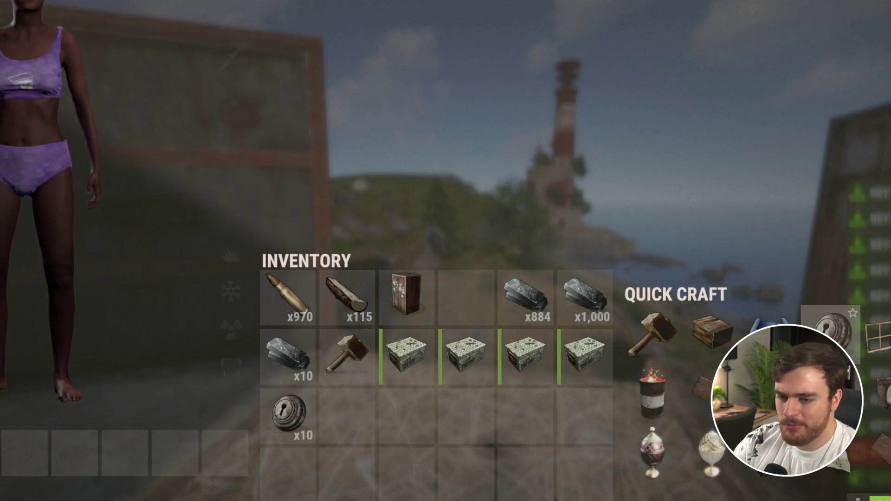
Craft a hobo barrel from quick craft and equip it from the hotbar.
{"action": "left_click", "coordinate": [662, 404]}
{"action": "left_click_drag", "start_coordinate": [466, 297], "coordinate": [348, 484]}
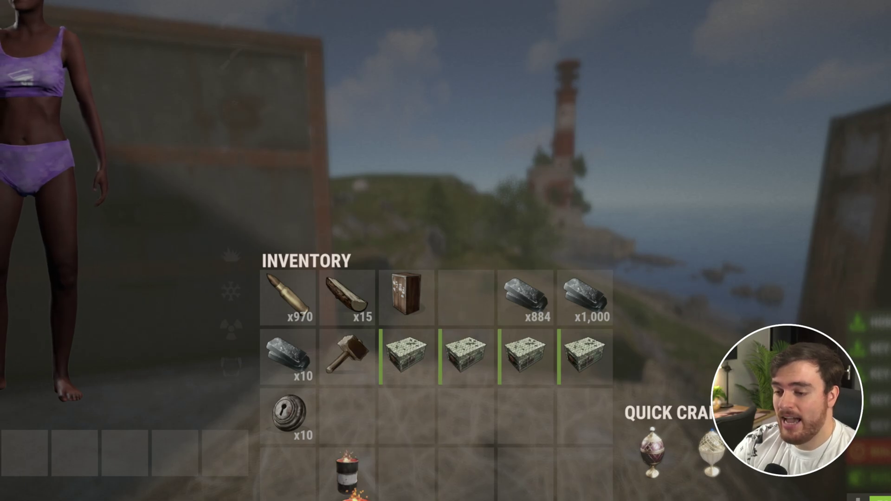
{"action": "key", "text": "Tab"}
{"action": "key", "text": "2"}
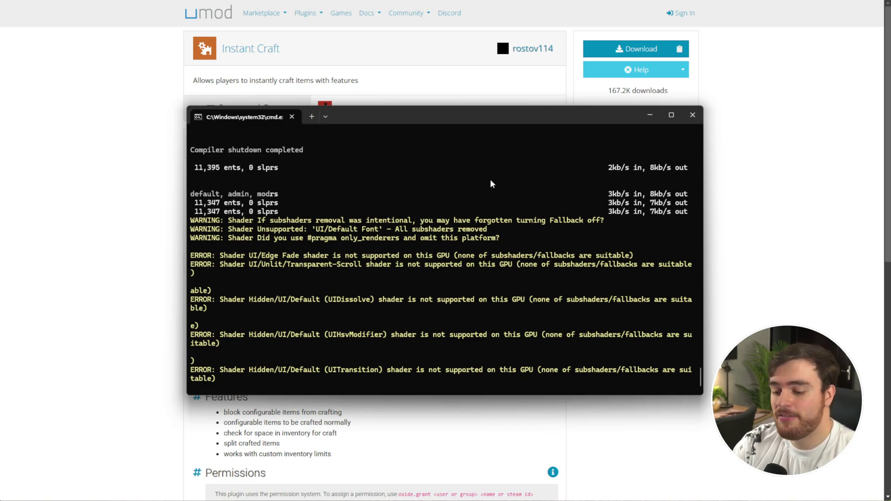
Save the server configuration by running server.writecfg in the server console.
{"action": "type", "text": "server.writecfg"}
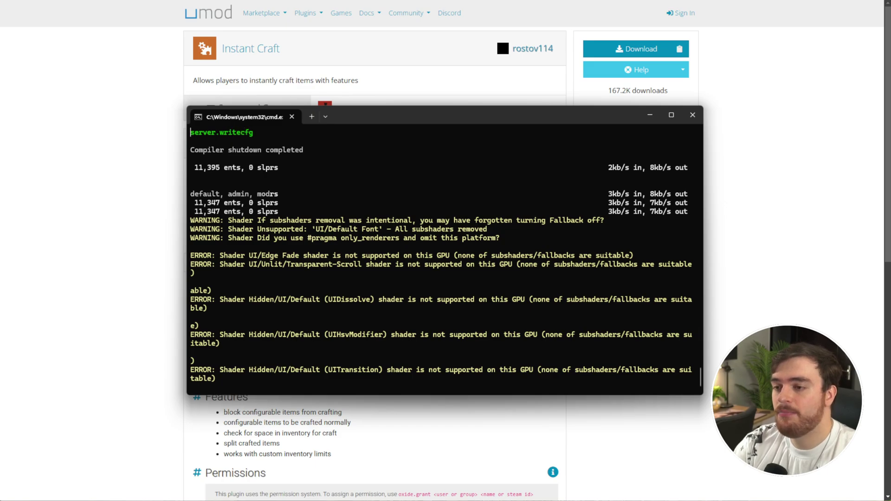
{"action": "key", "text": "Return"}
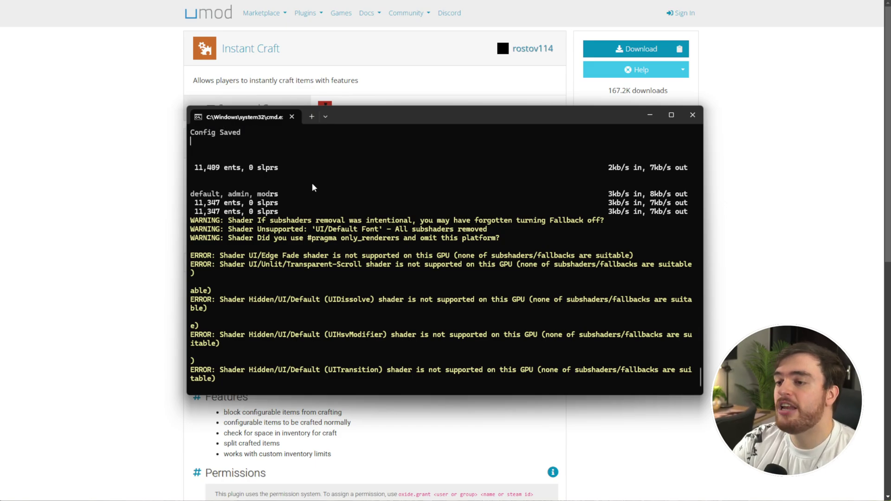
Switch to the browser and return from the Instant Craft page to the list of Rust plugins on uMod.
{"action": "key", "text": "alt+Tab"}
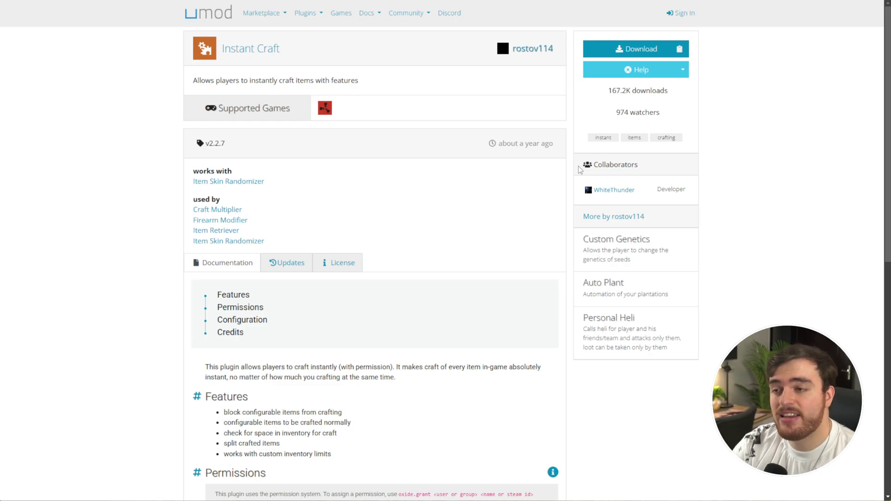
{"action": "key", "text": "alt+Left"}
{"action": "scroll", "coordinate": [487, 169], "scroll_direction": "up", "scroll_amount": 6}
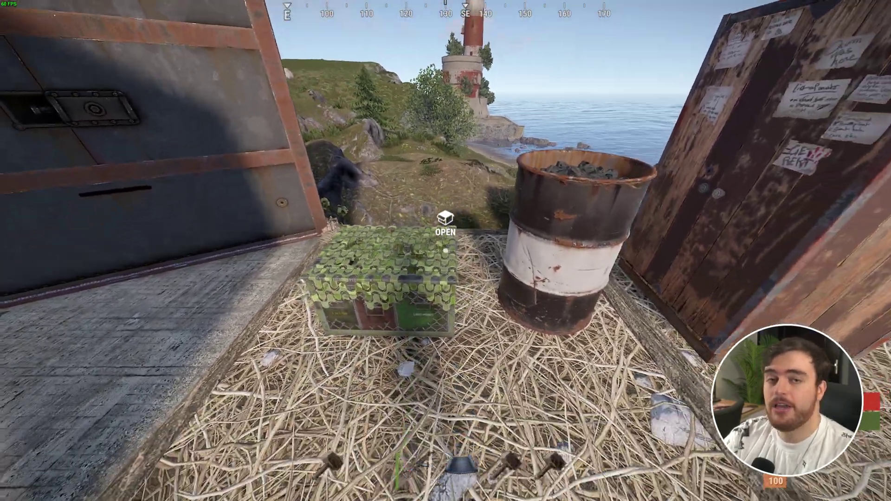
{"action": "key", "text": "a"}
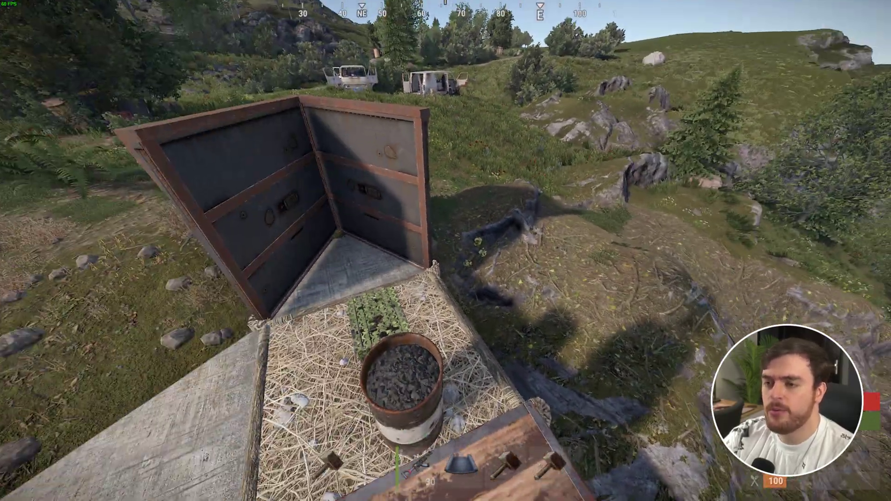
{"action": "key", "text": "Tab"}
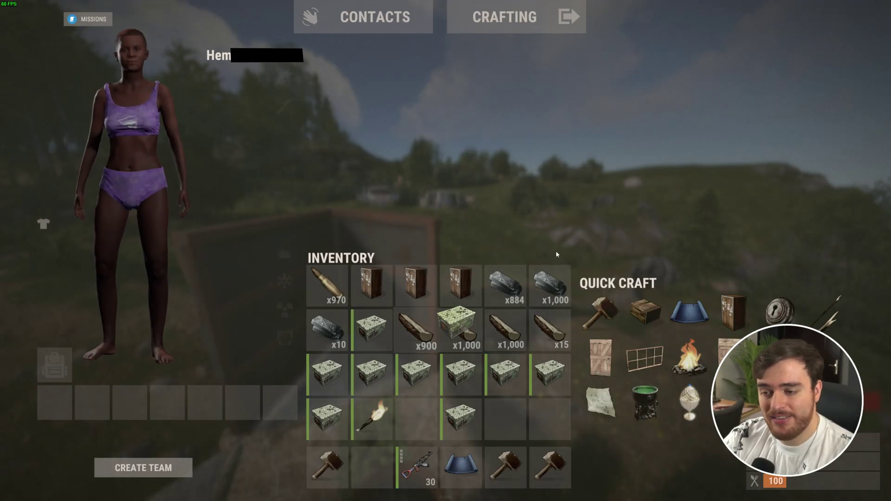
{"action": "key", "text": "Tab"}
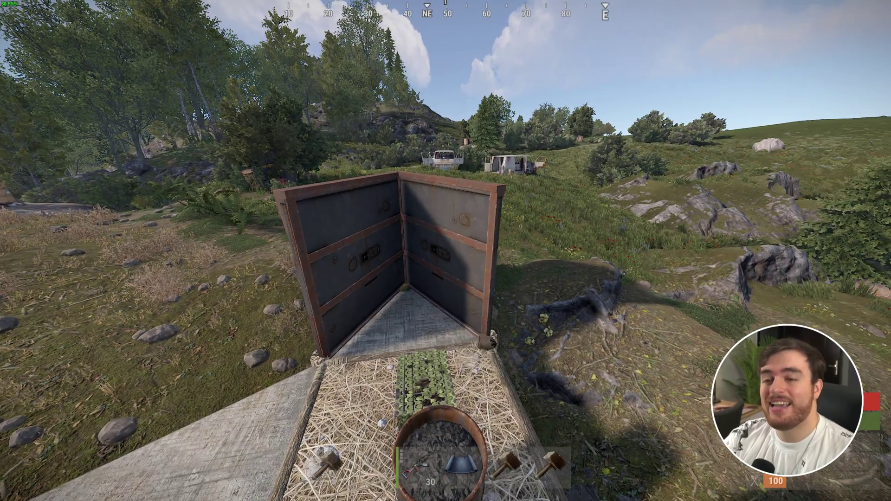